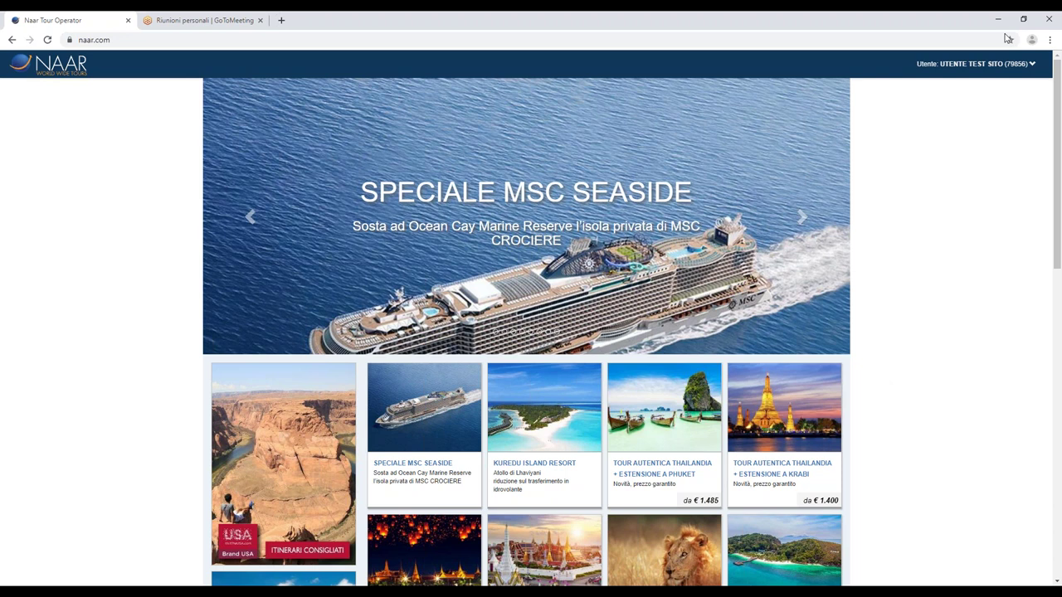
# Step: Enter the agency area and open the guided tours and cruises catalogue for creating a trip
pyautogui.click(991, 70)
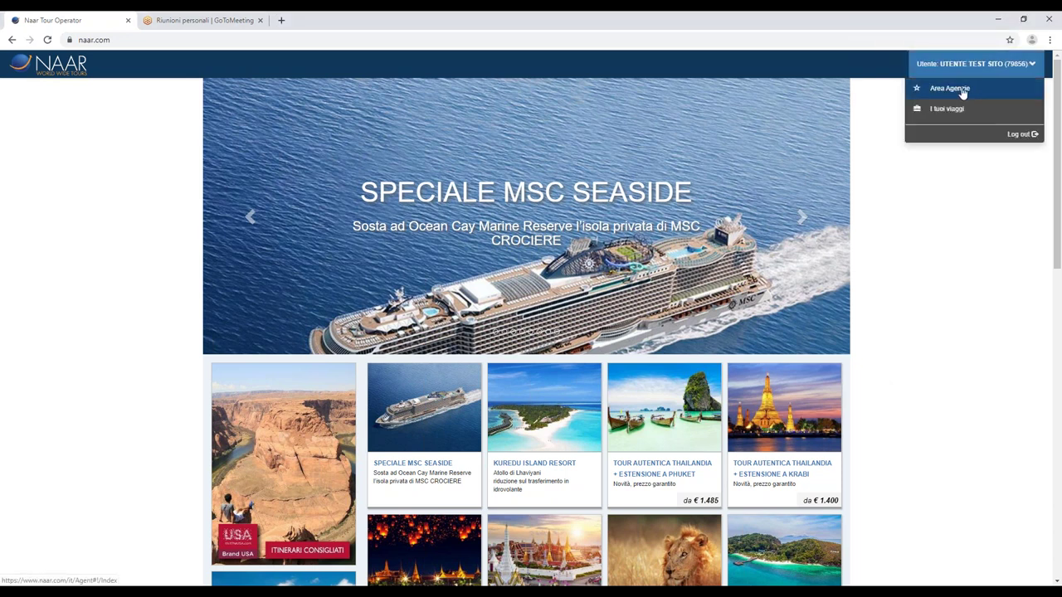
pyautogui.click(962, 91)
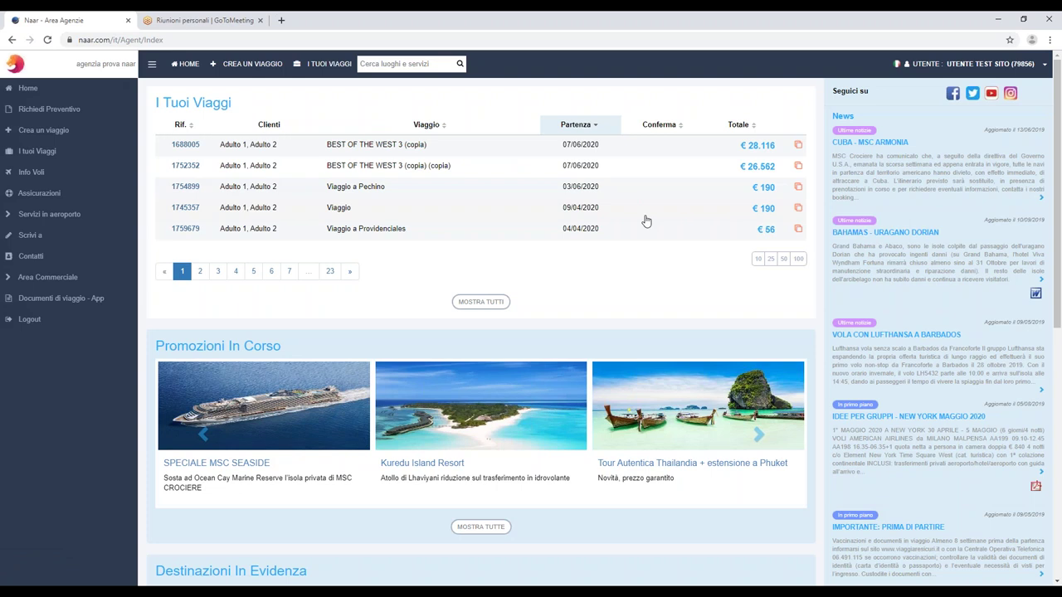
pyautogui.click(248, 64)
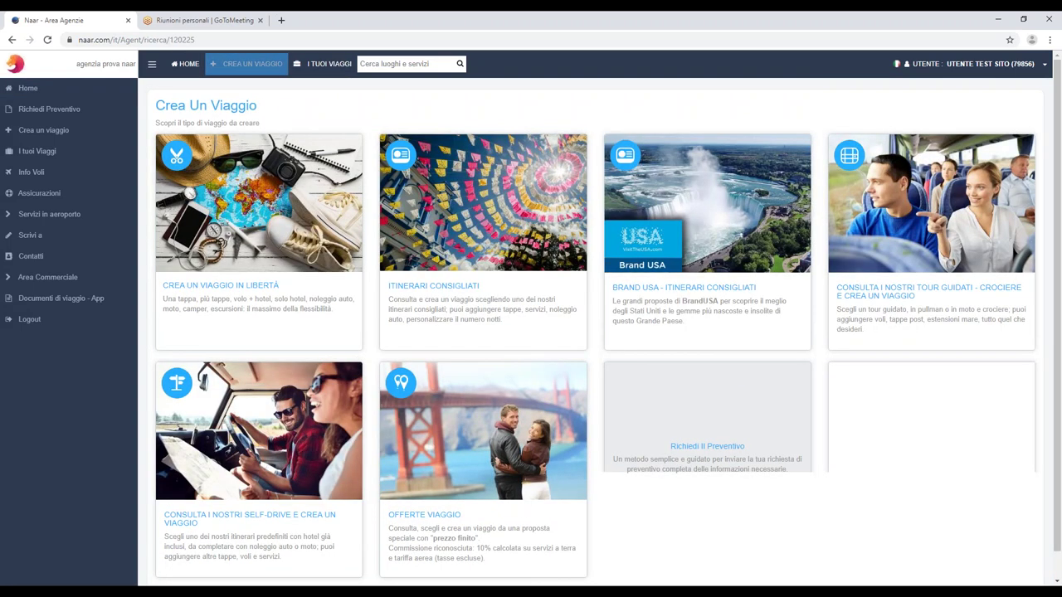
pyautogui.click(857, 247)
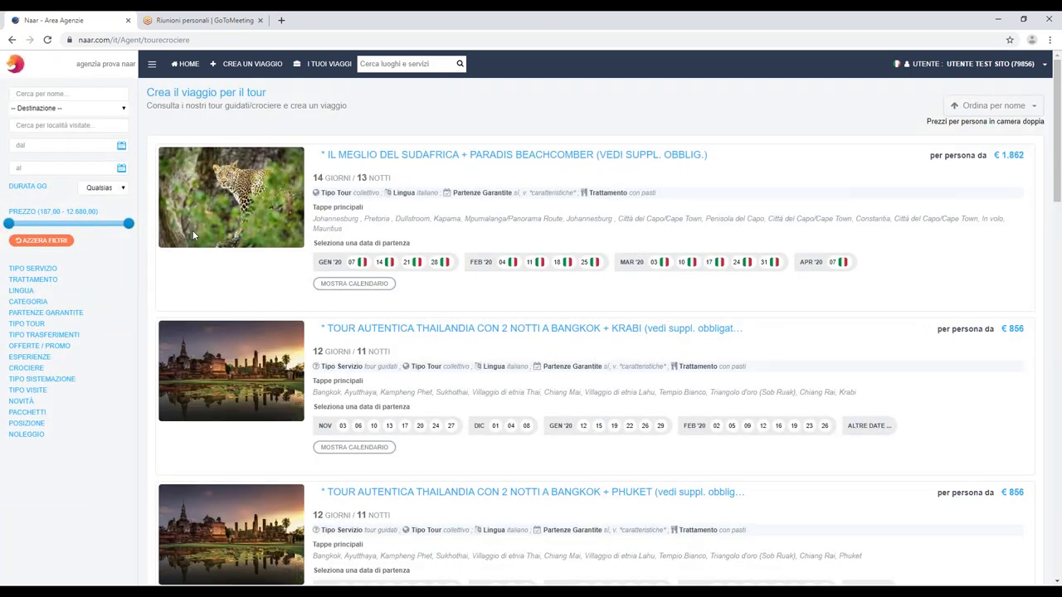
# Step: Filter the tour catalogue by the destination Thailandia
pyautogui.click(66, 108)
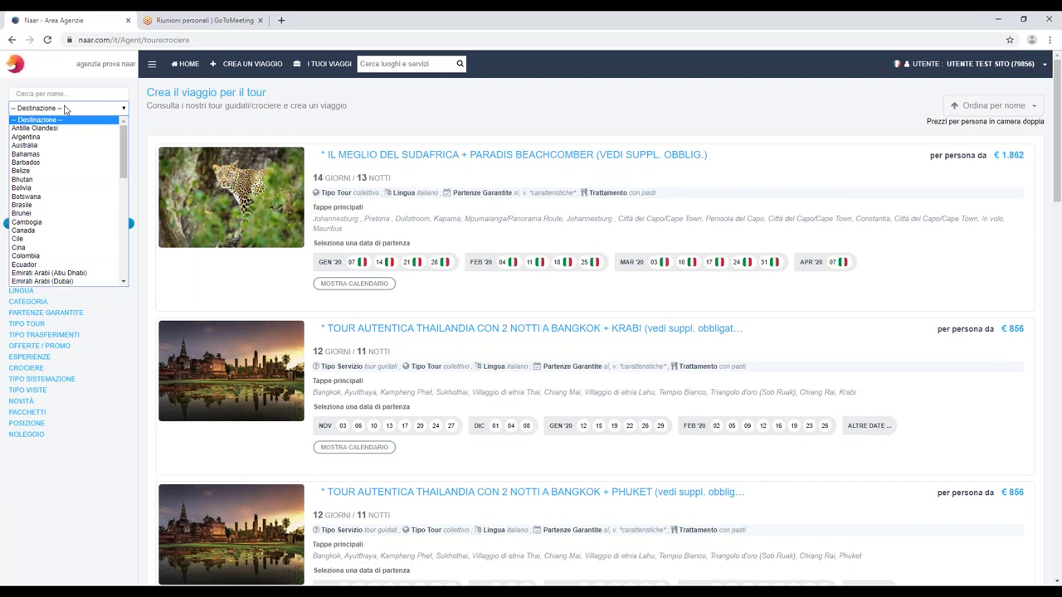
pyautogui.scroll(-6, 72, 175)
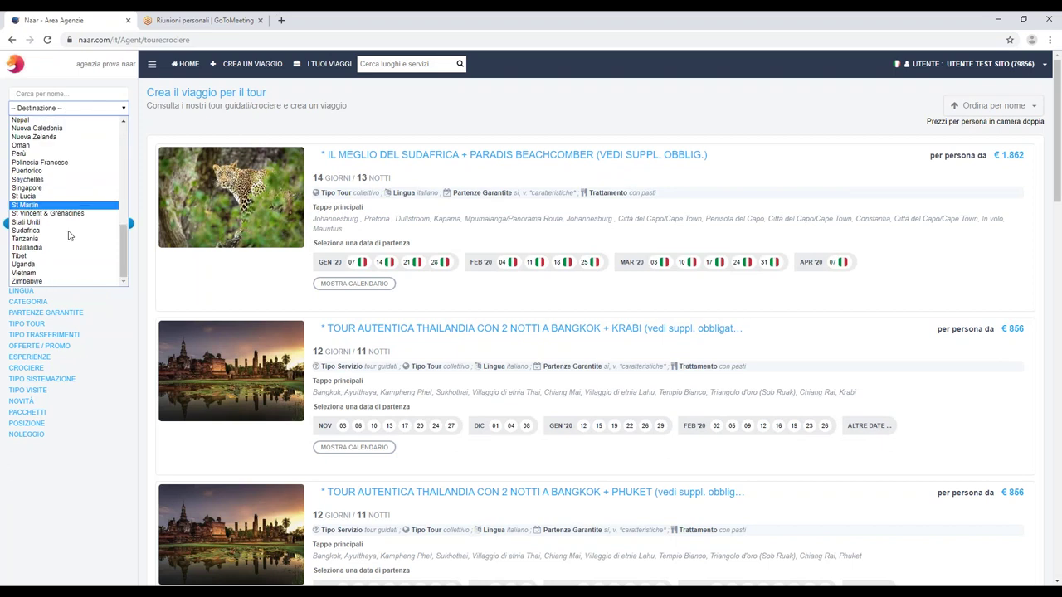
pyautogui.click(69, 248)
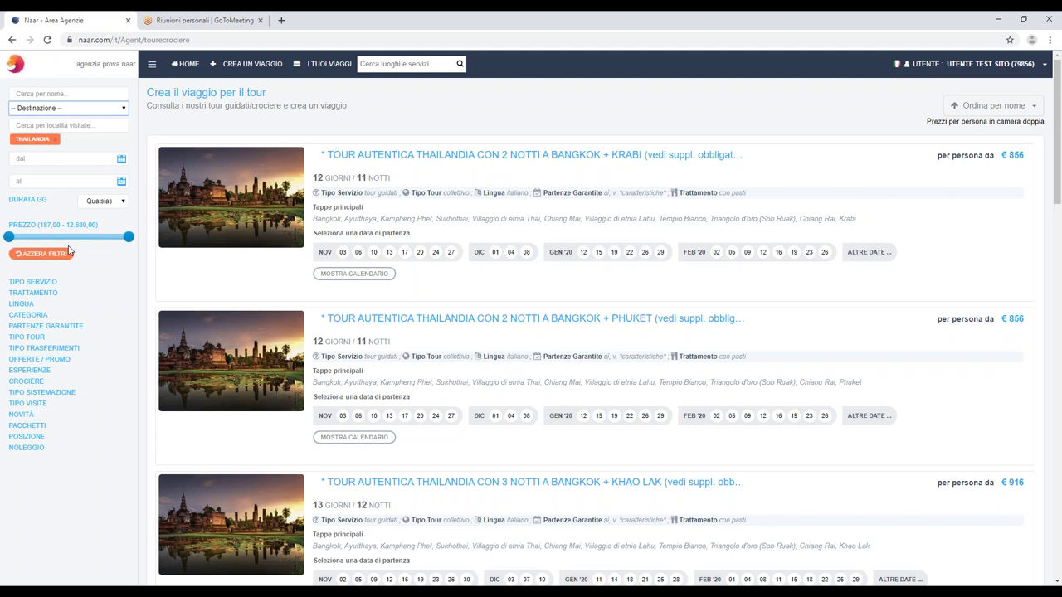
# Step: Look through the Thailand tours to the end of the list and load further results
pyautogui.scroll(-4, 322, 244)
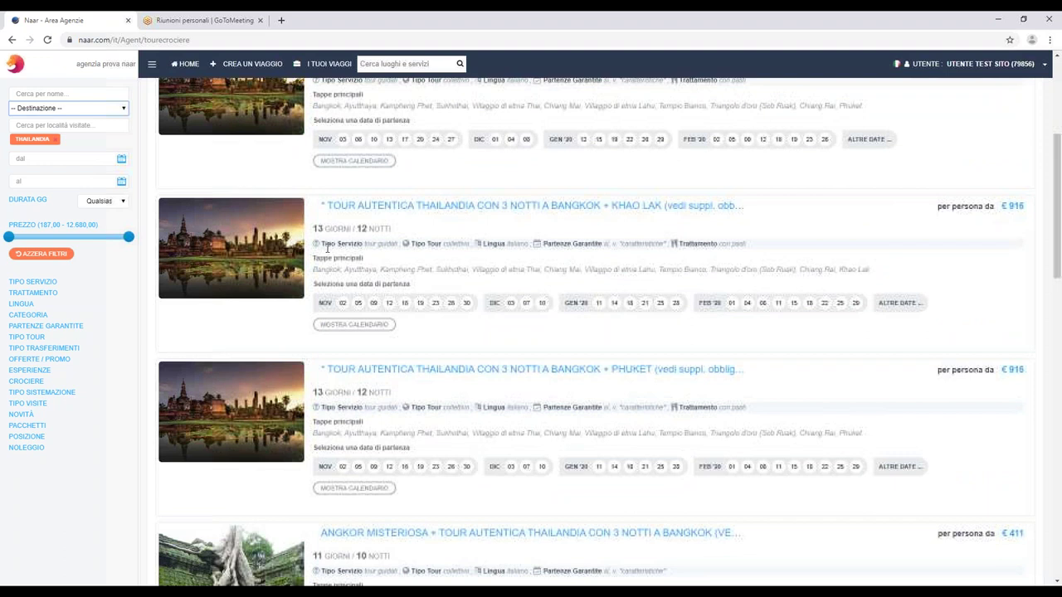
pyautogui.scroll(-15, 399, 284)
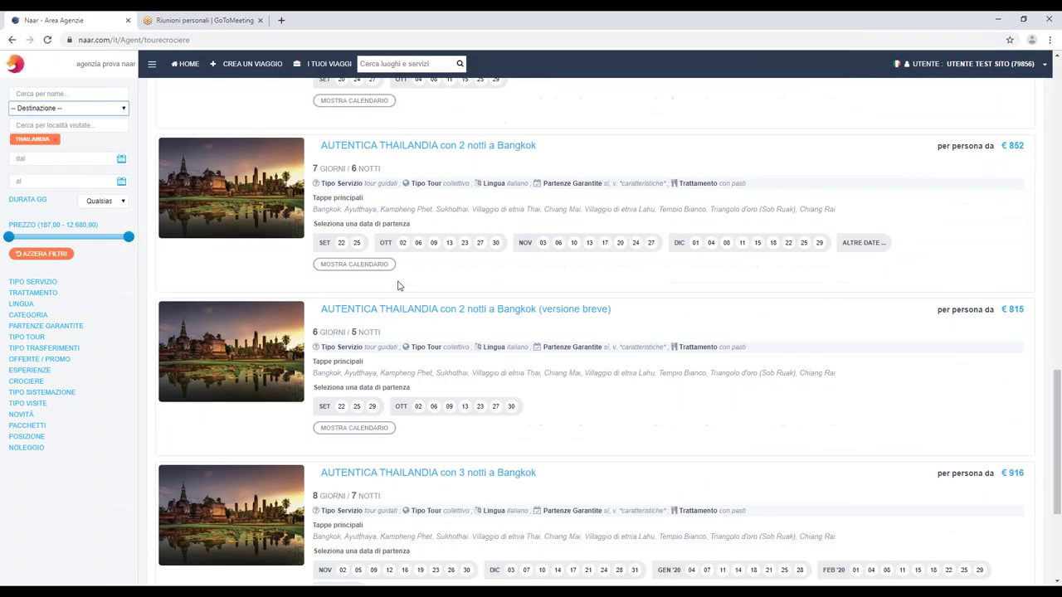
pyautogui.scroll(-1, 399, 283)
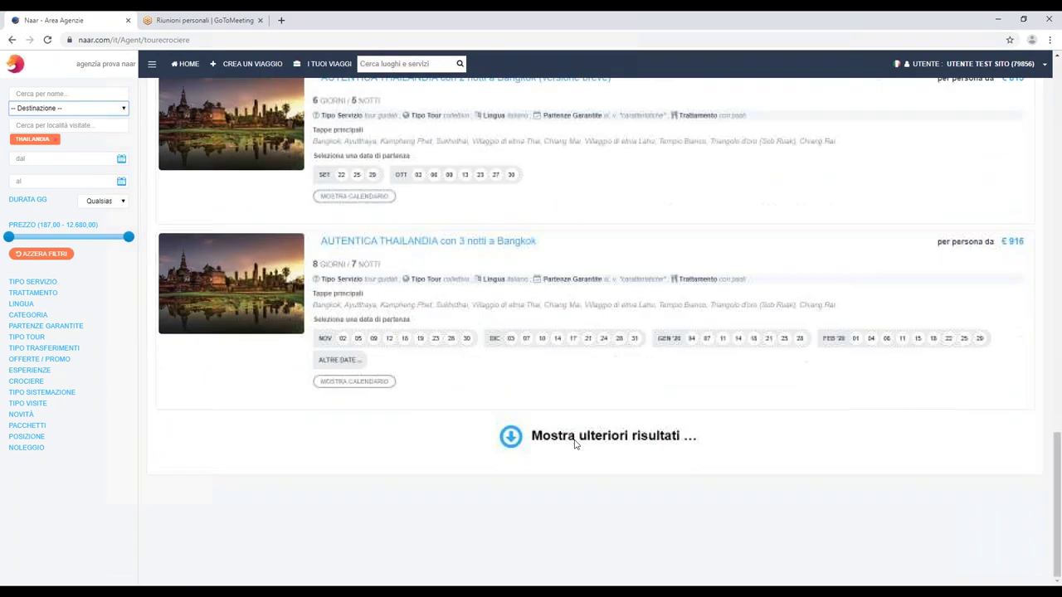
pyautogui.click(512, 436)
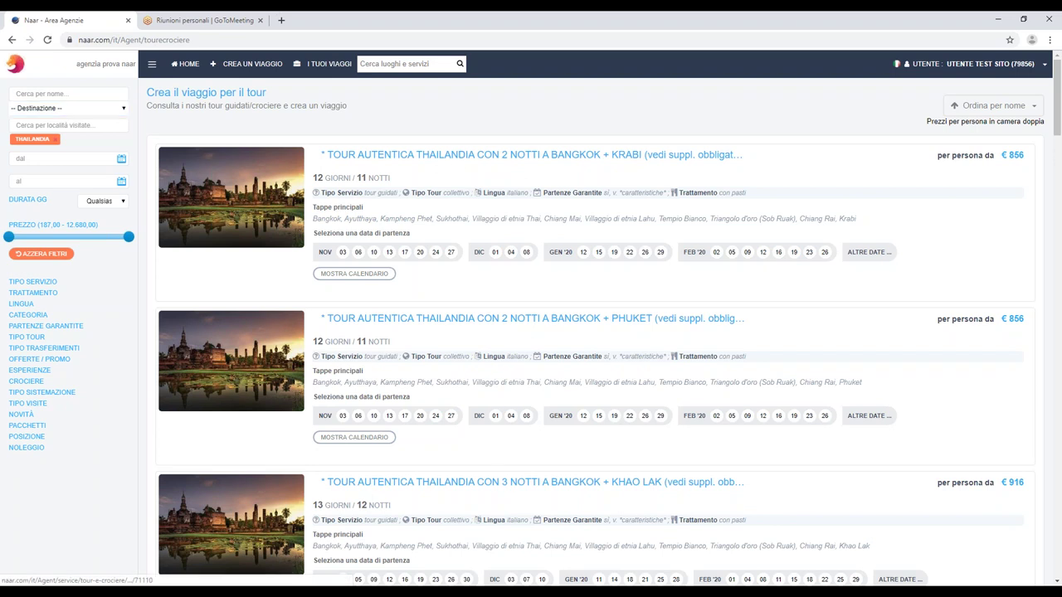
# Step: Open the Autentica Thailandia tour with 3 nights in Bangkok + Khao Lak and read its description and day-by-day itinerary
pyautogui.click(501, 481)
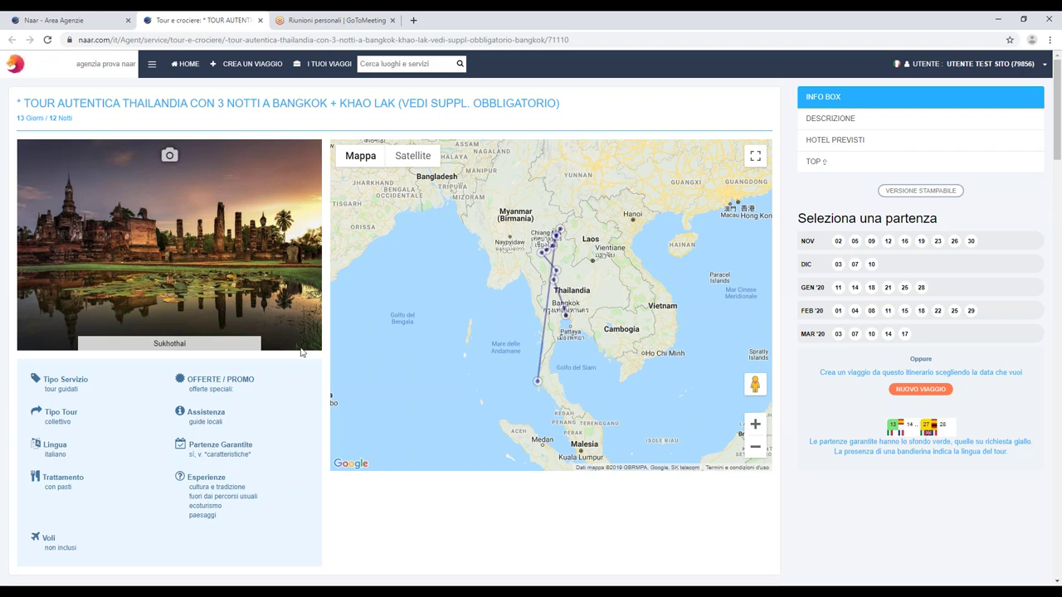
pyautogui.scroll(-4, 285, 357)
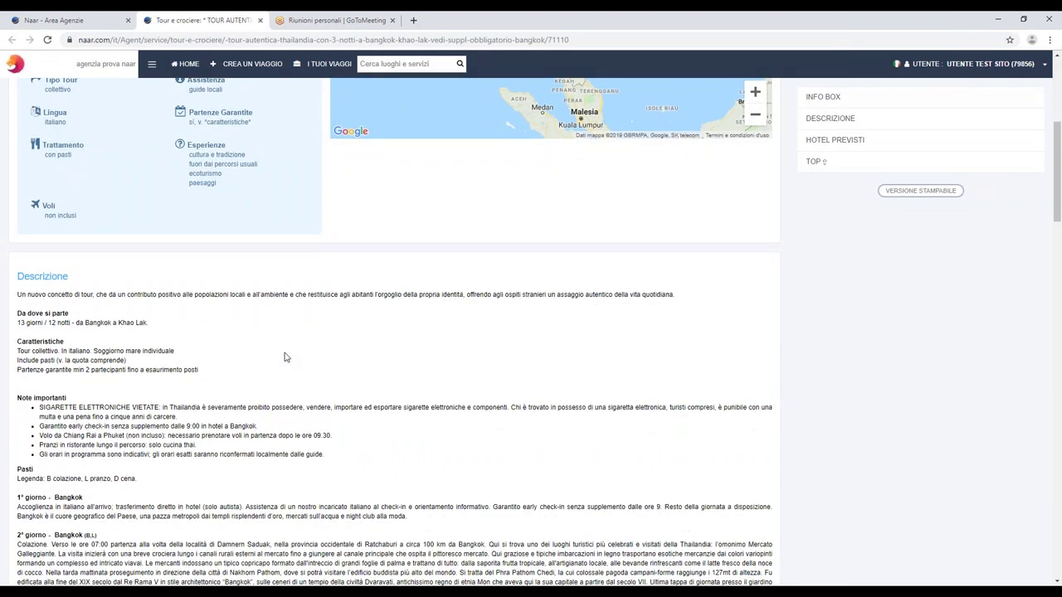
pyautogui.scroll(-3, 285, 356)
pyautogui.scroll(-1, 395, 332)
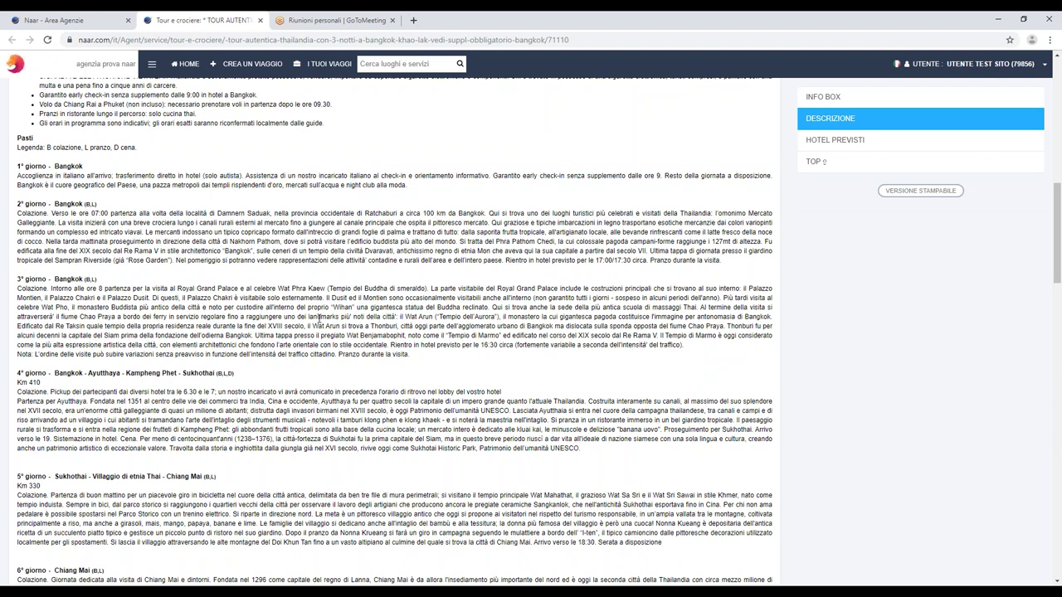
pyautogui.scroll(-1, 320, 319)
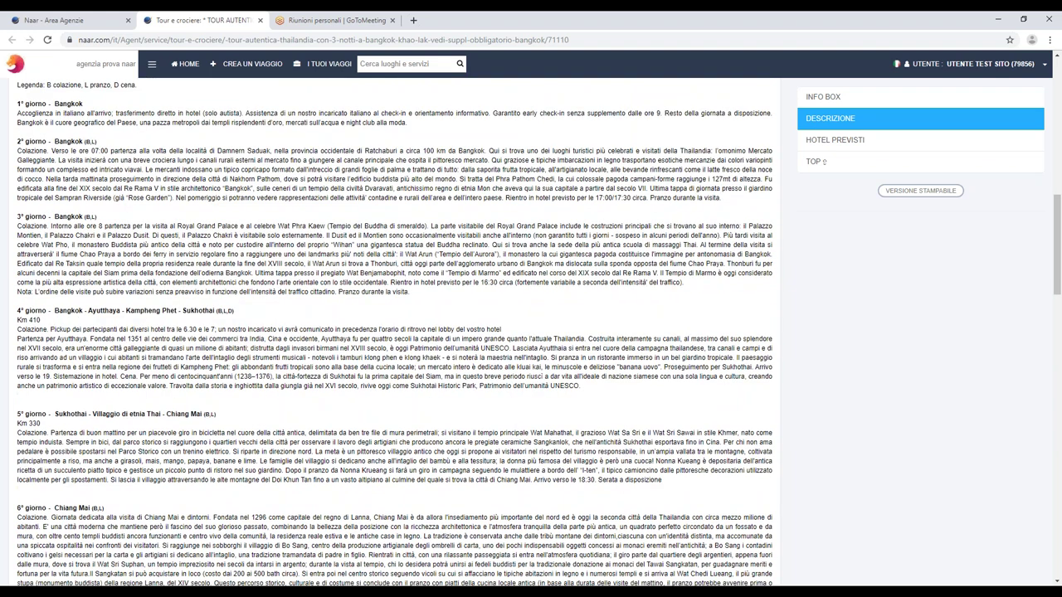
pyautogui.scroll(-1, 320, 319)
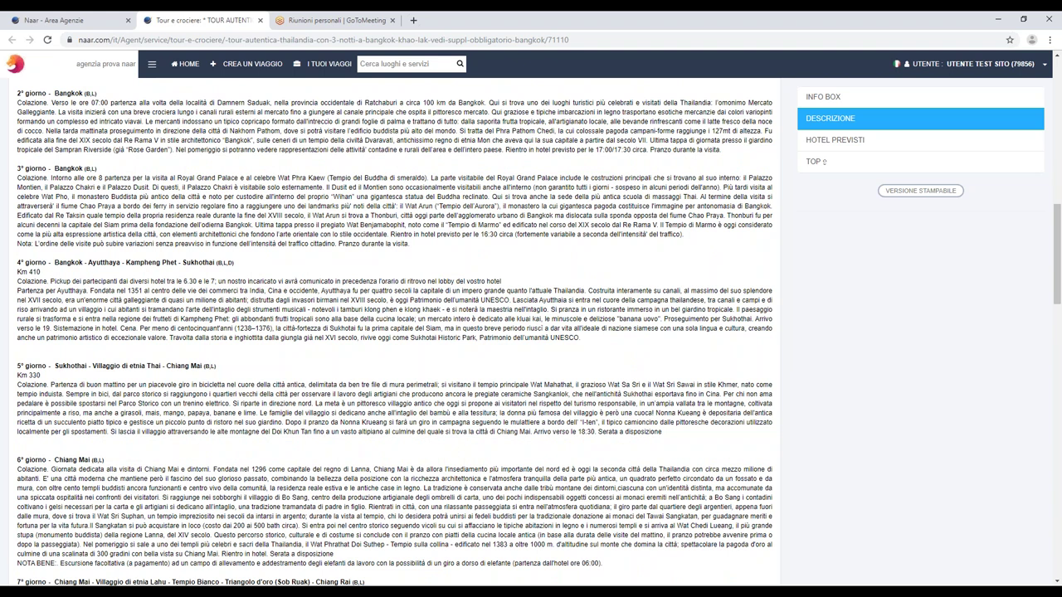
pyautogui.scroll(-3, 395, 332)
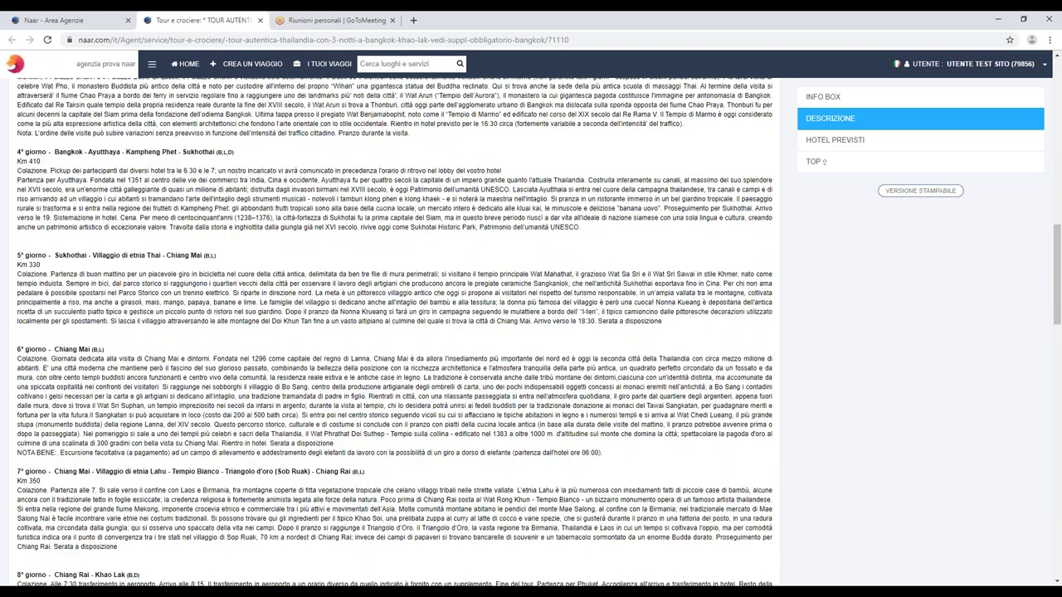
pyautogui.scroll(-2, 394, 331)
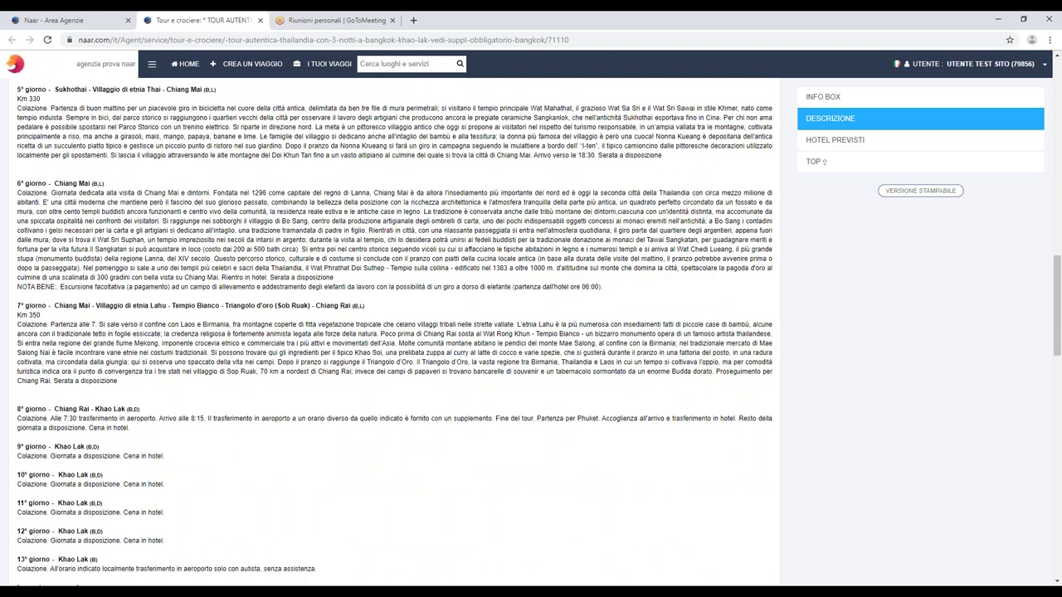
pyautogui.scroll(1, 395, 332)
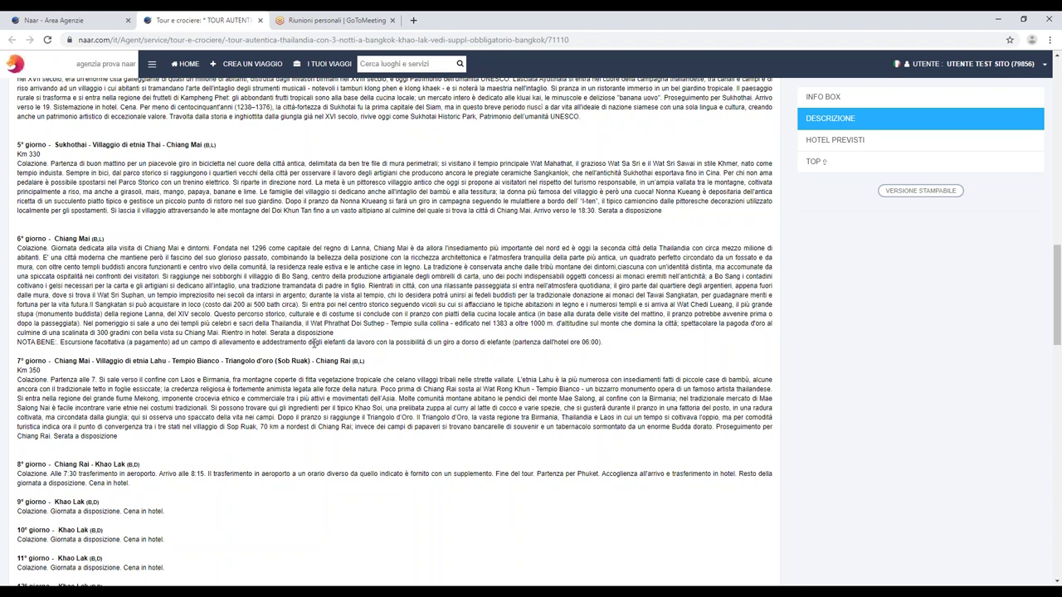
pyautogui.scroll(-3, 314, 343)
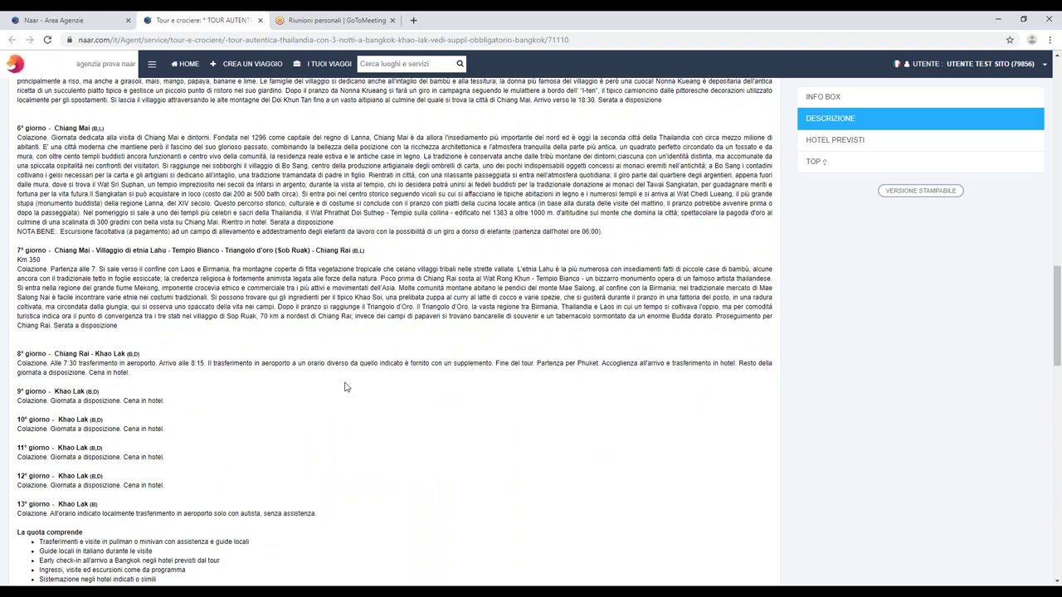
# Step: Return to the tour list and start a trip from the 13 November departure of the 2-night Bangkok + Phuket tour
pyautogui.click(105, 16)
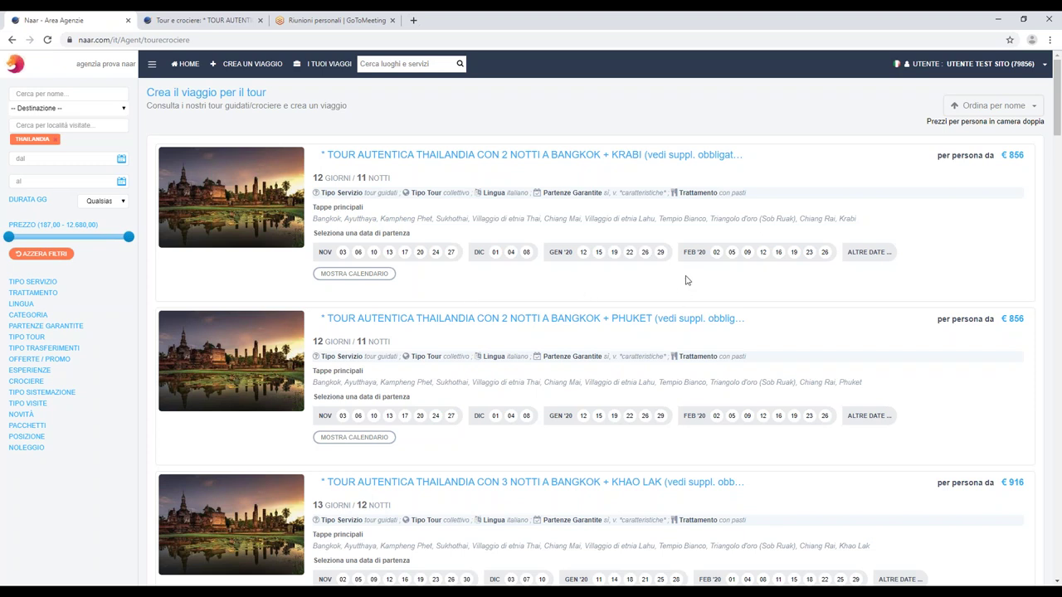
pyautogui.scroll(-1, 685, 280)
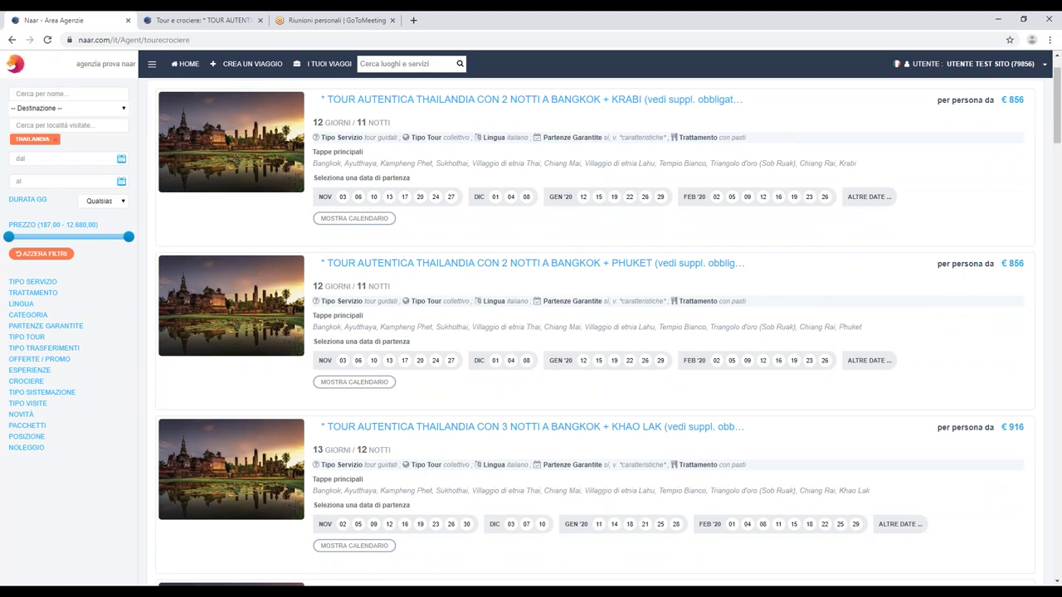
pyautogui.scroll(-2, 594, 332)
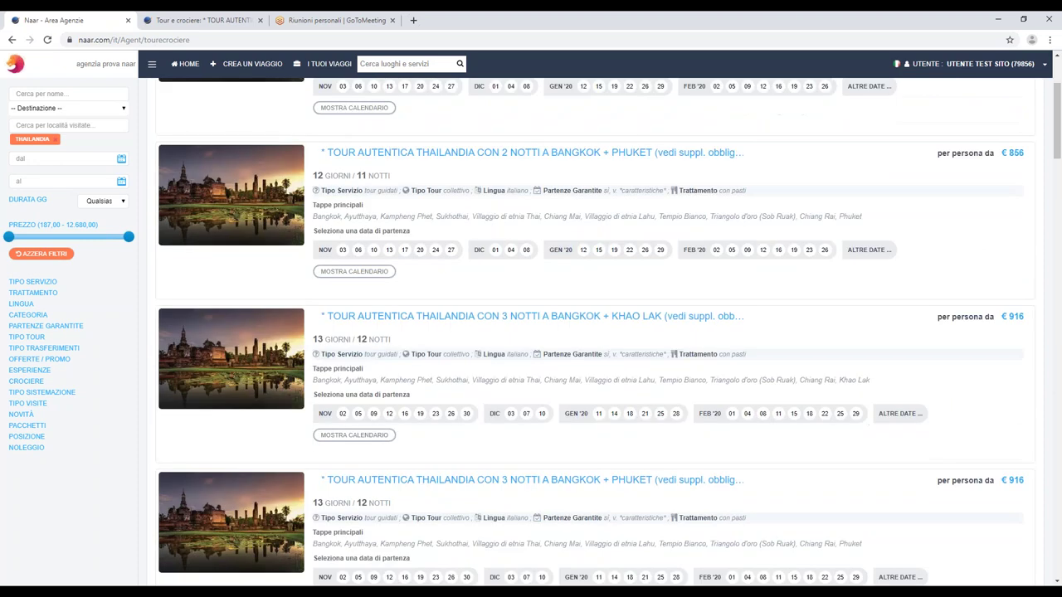
pyautogui.scroll(1, 670, 268)
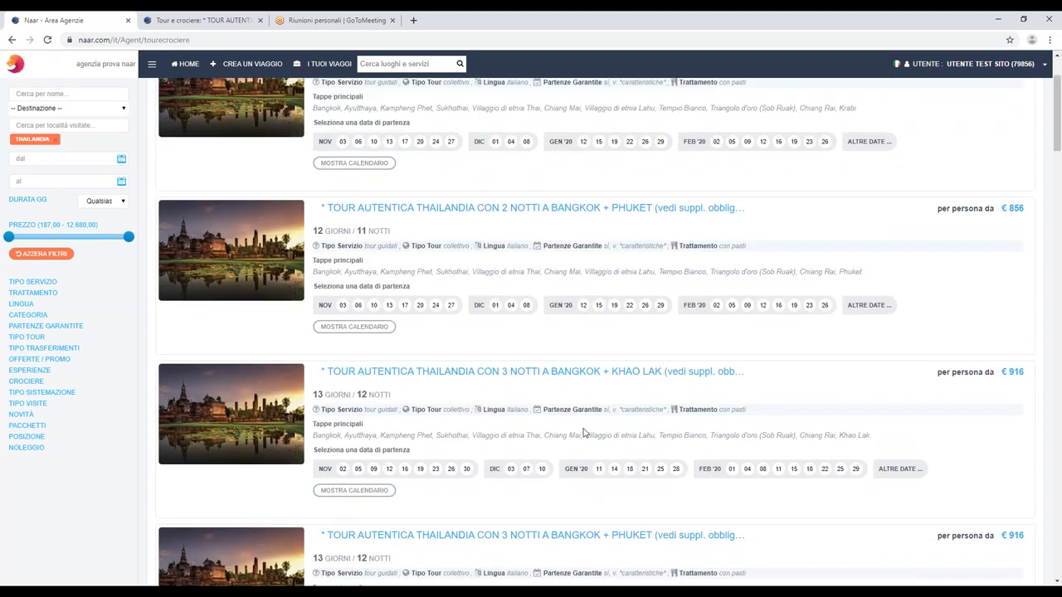
pyautogui.scroll(-1, 584, 432)
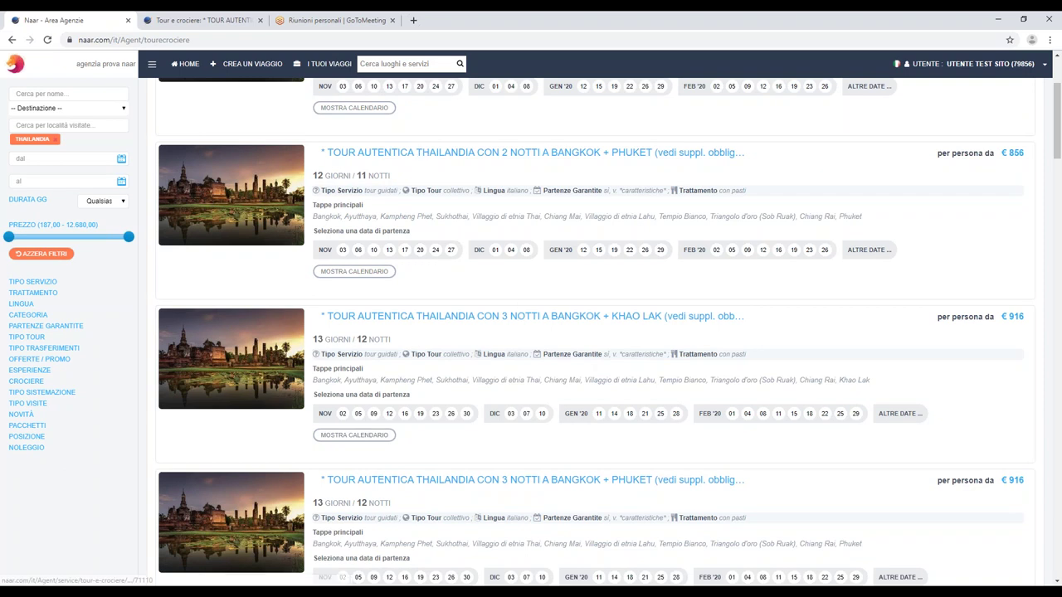
pyautogui.click(390, 250)
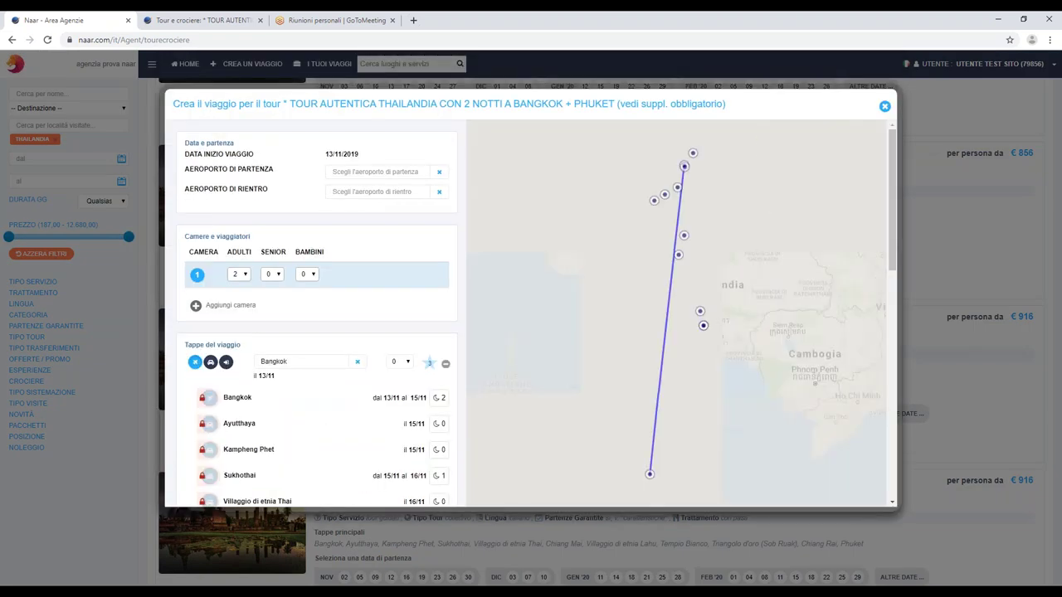
# Step: Set Milano (MIL) as the departure airport of the trip
pyautogui.click(399, 173)
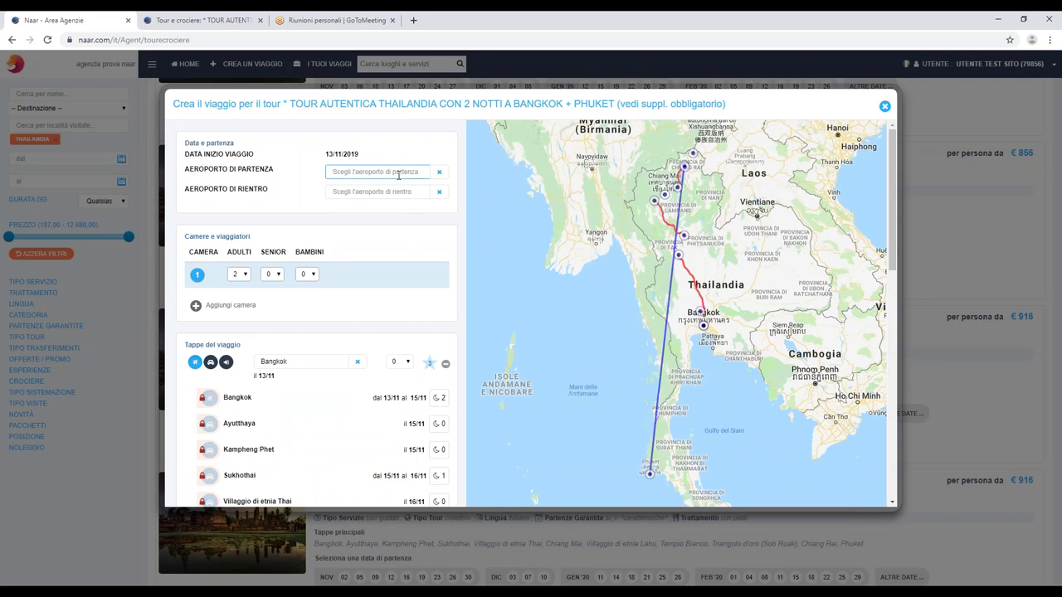
pyautogui.write('il')
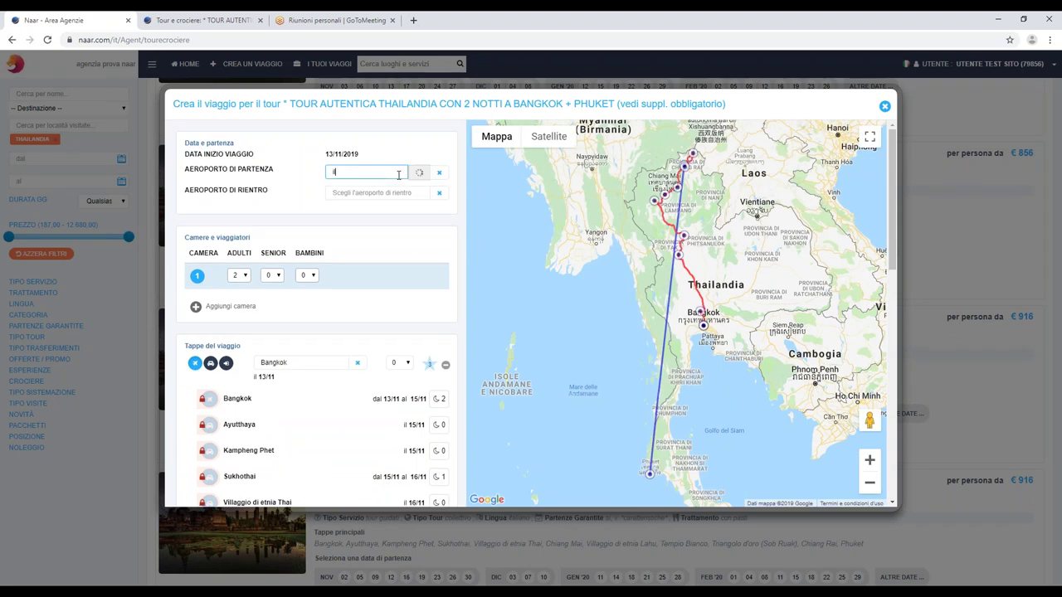
pyautogui.press('BackSpace')
pyautogui.press('BackSpace')
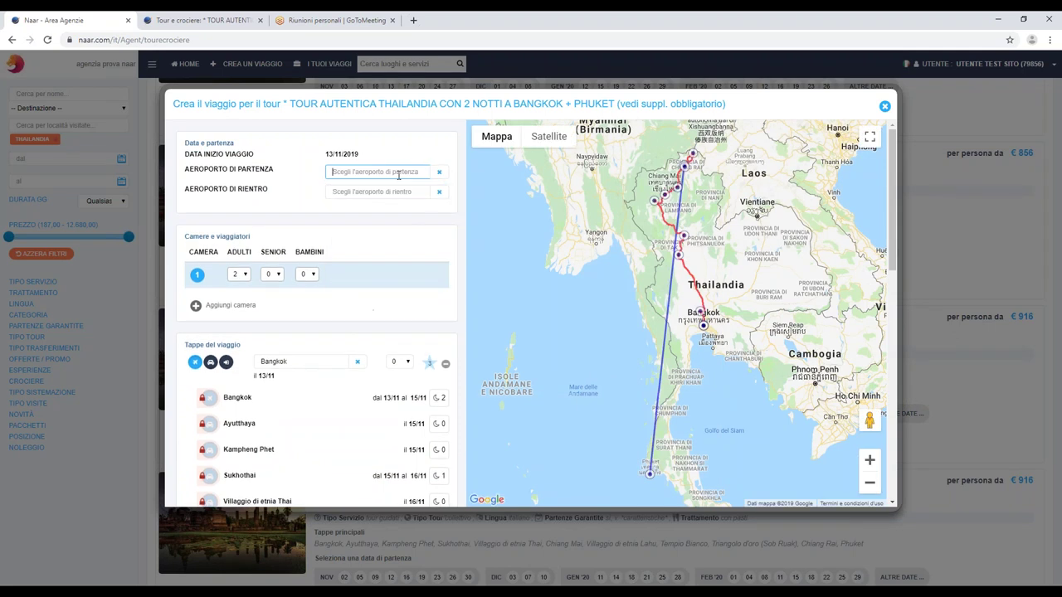
pyautogui.write('mil')
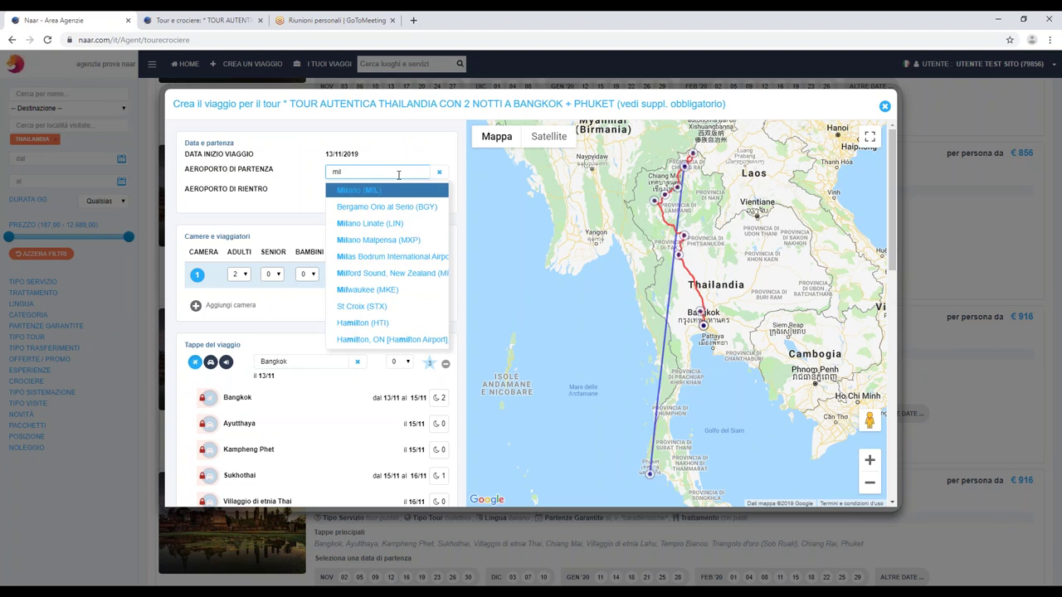
pyautogui.click(390, 192)
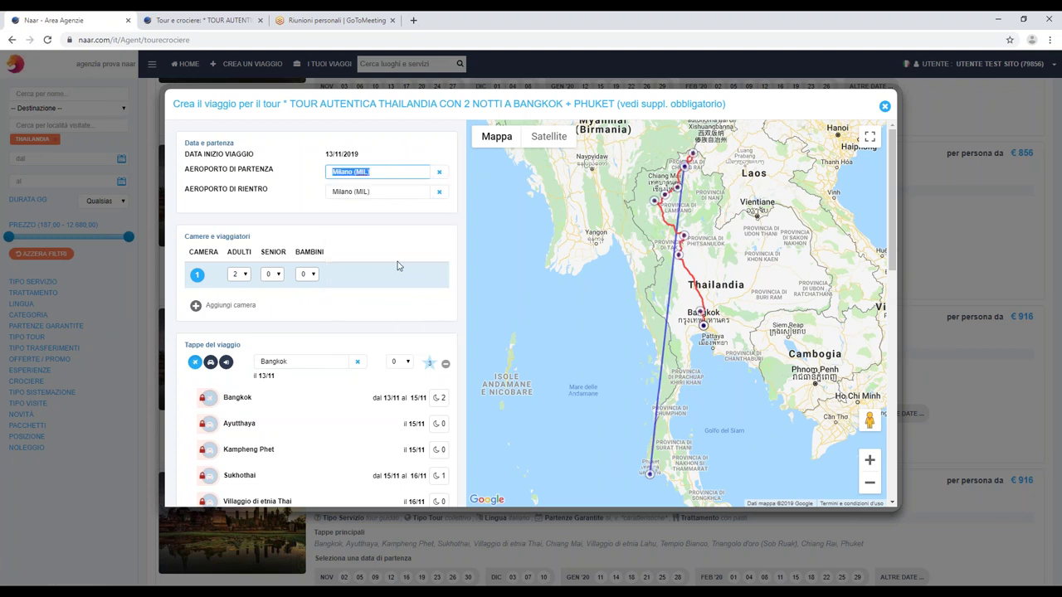
# Step: Review the trip's stages, service category alternatives, supplements and completion options in the creation form
pyautogui.scroll(-2, 397, 265)
pyautogui.scroll(-1, 357, 249)
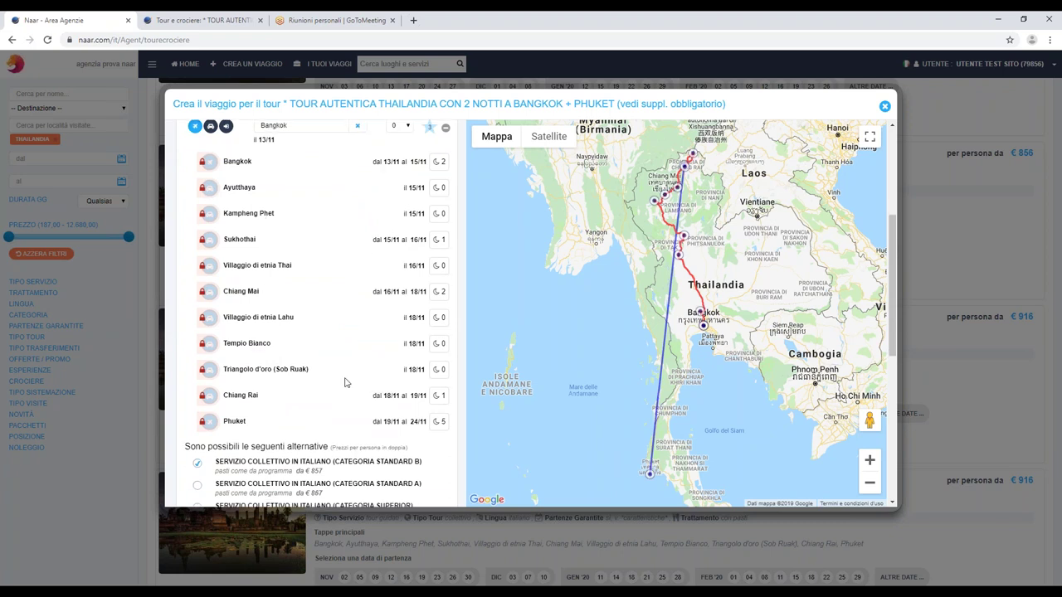
pyautogui.scroll(-2, 249, 353)
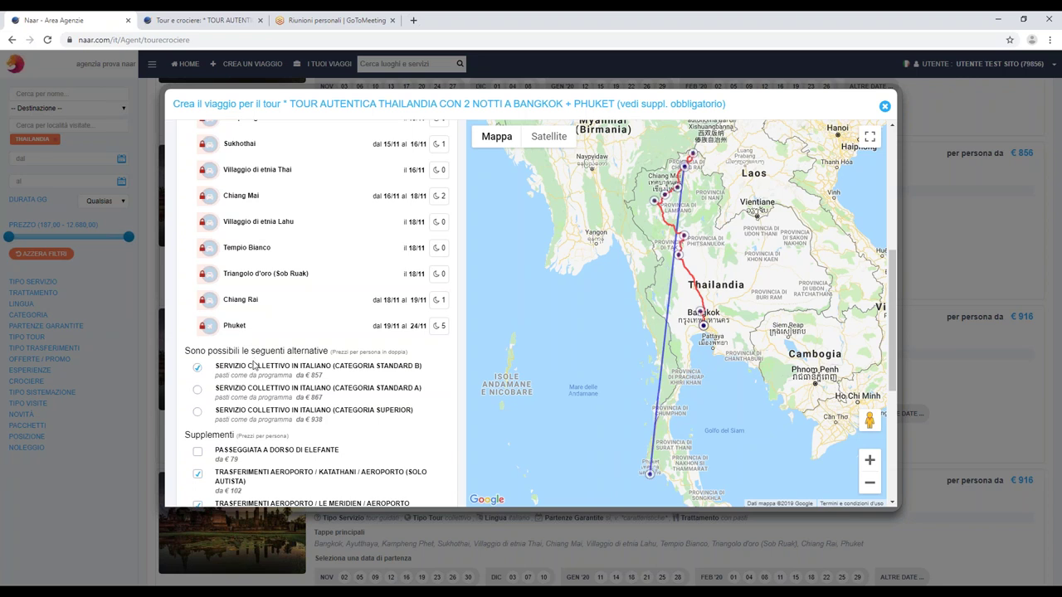
pyautogui.scroll(-1, 253, 382)
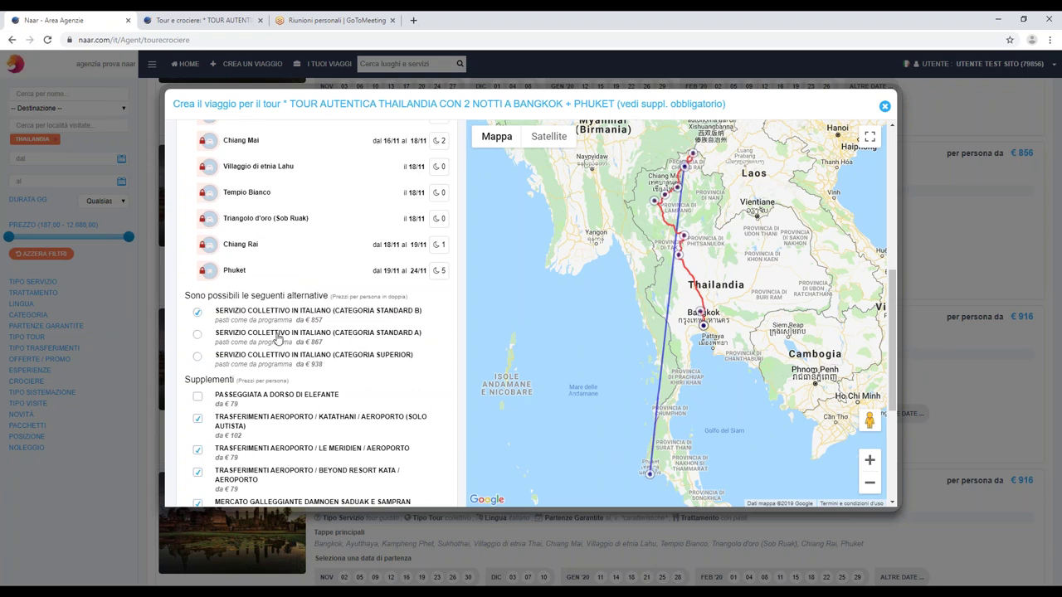
pyautogui.scroll(-1, 279, 338)
pyautogui.scroll(-3, 304, 353)
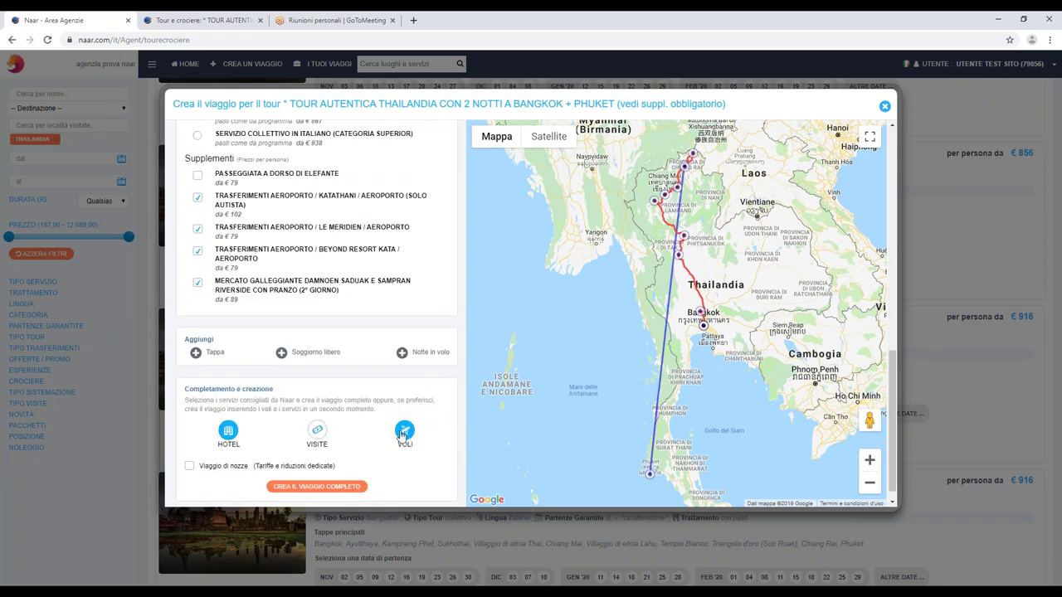
# Step: Create the complete trip from the tour form and review the services listed for each stage in its quote
pyautogui.click(326, 488)
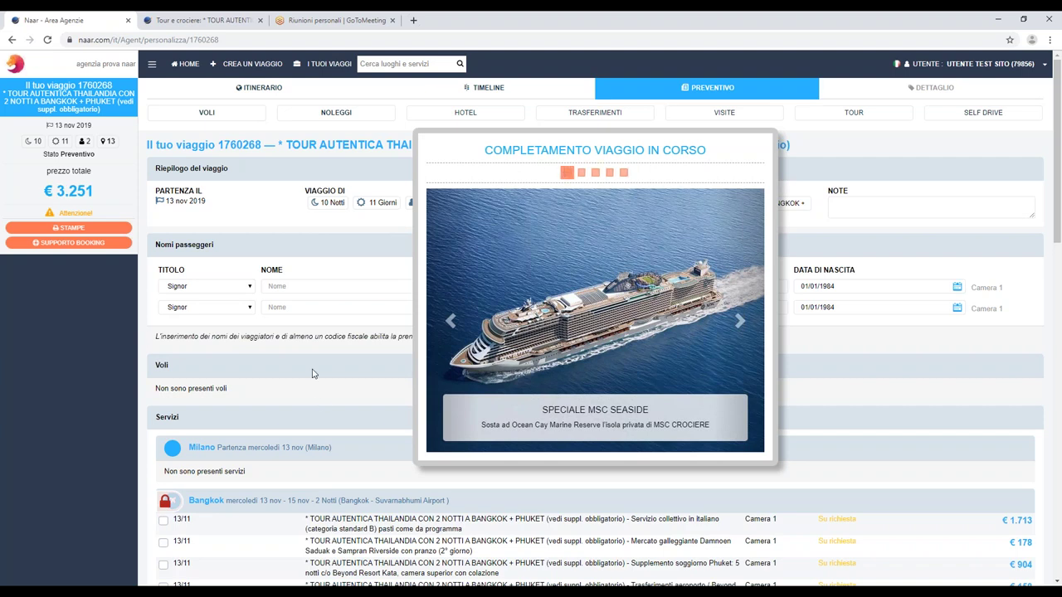
pyautogui.scroll(-1, 313, 374)
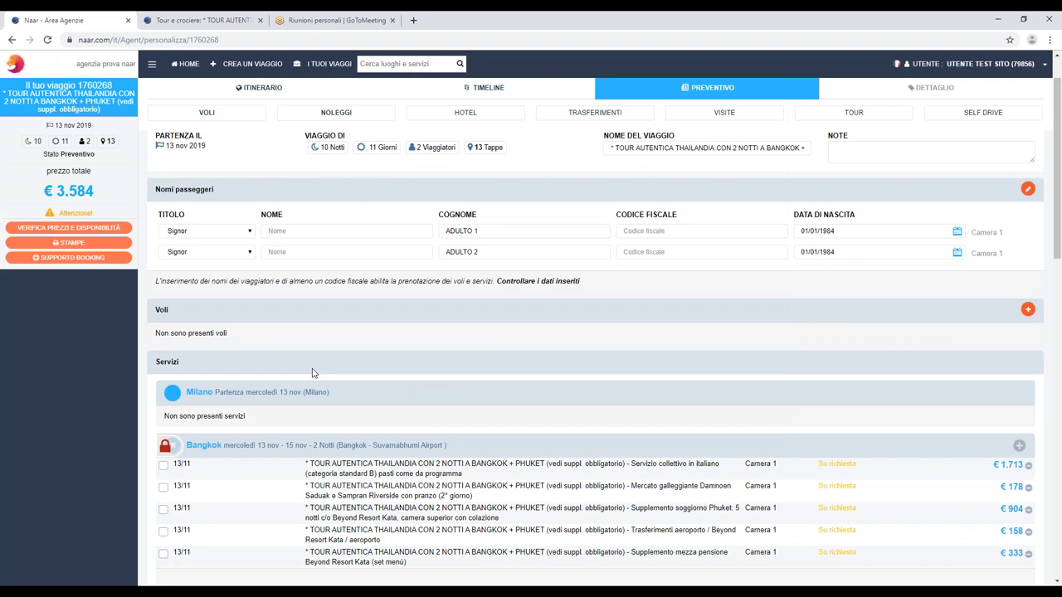
pyautogui.scroll(-2, 324, 370)
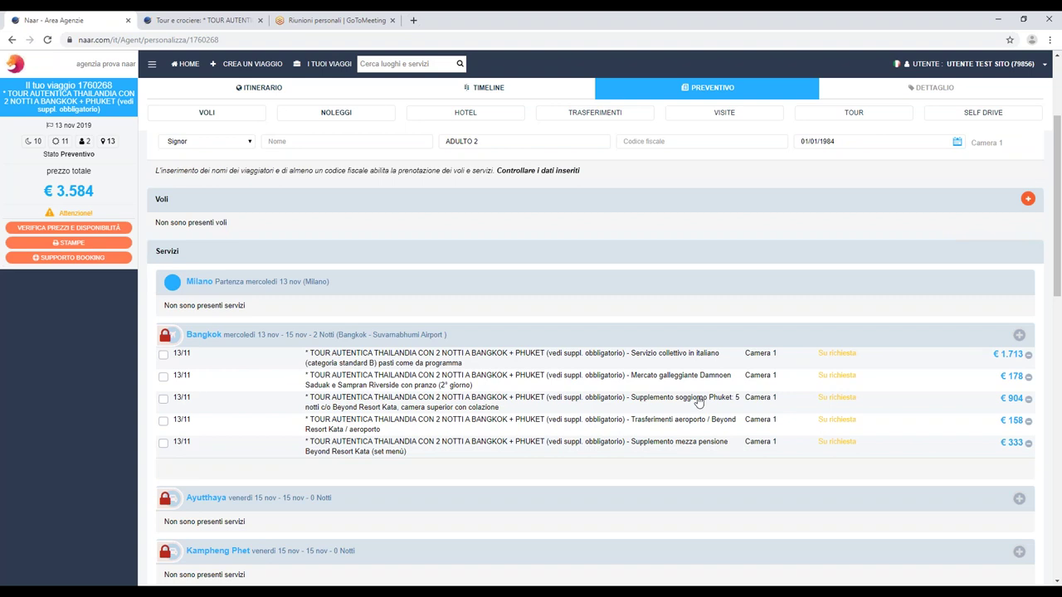
pyautogui.scroll(-1, 489, 402)
pyautogui.scroll(-7, 407, 375)
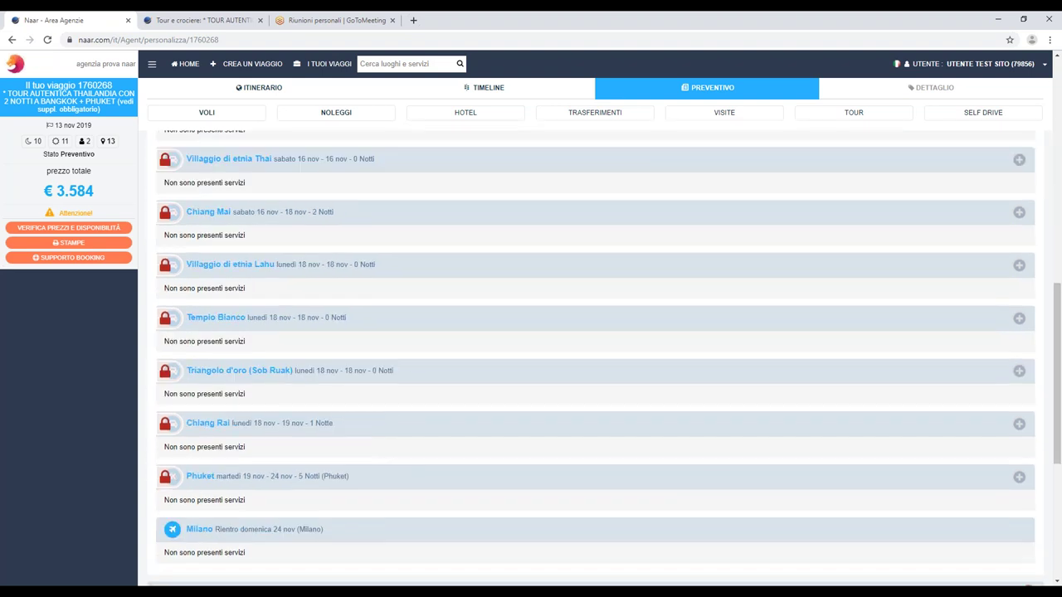
# Step: Open the tour's detail page from the services listed under Bangkok and return to the trip quote
pyautogui.scroll(8, 408, 375)
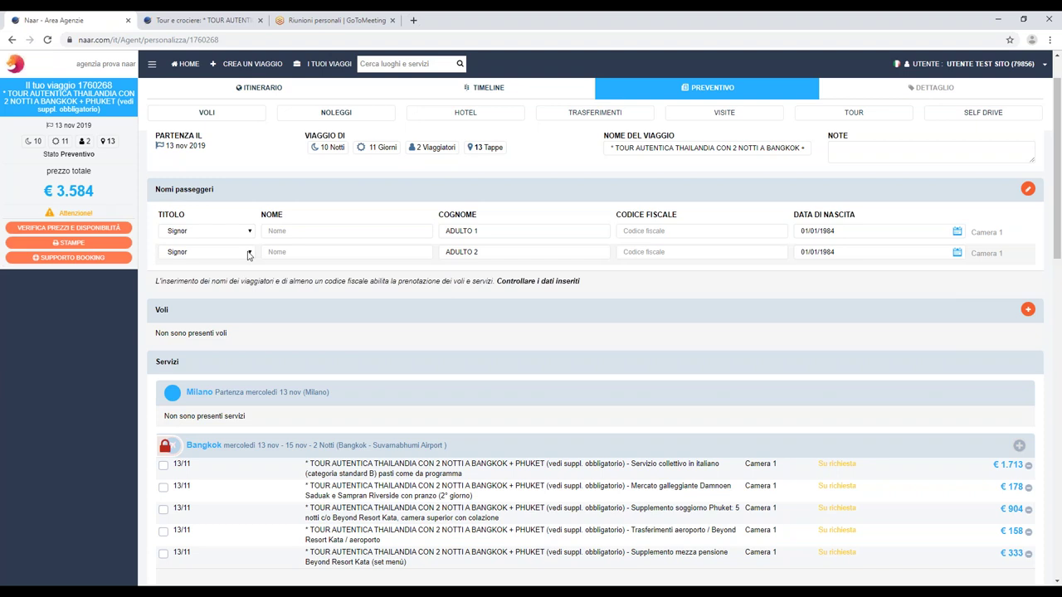
pyautogui.click(412, 467)
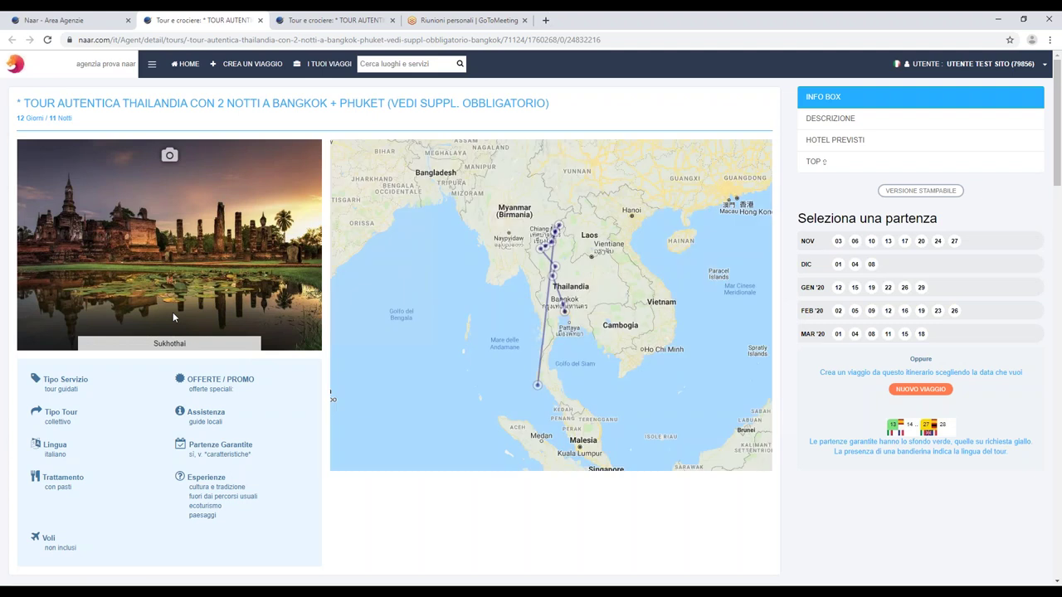
pyautogui.click(844, 315)
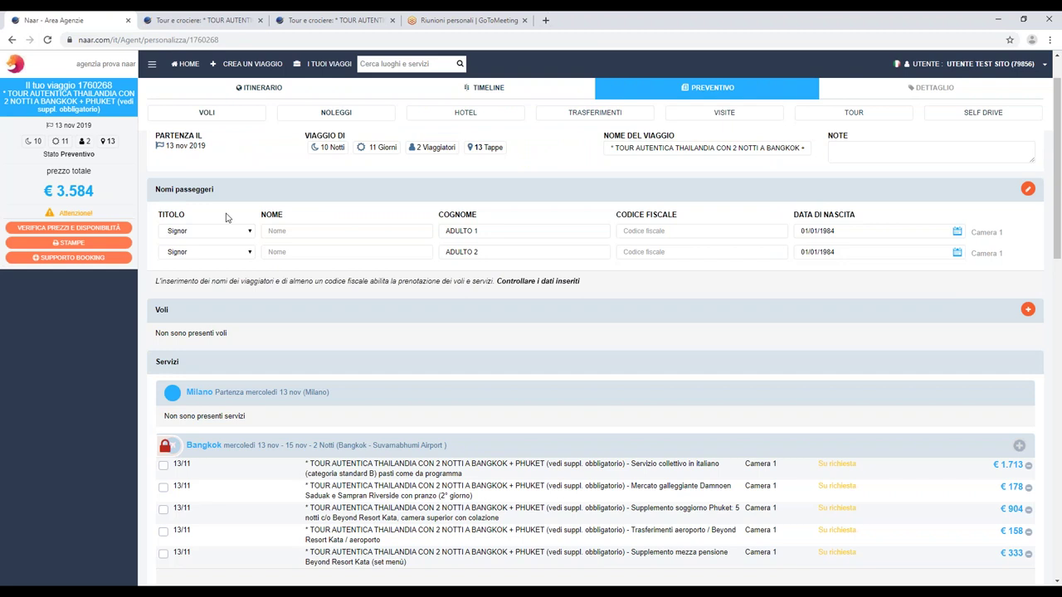
# Step: Start another trip from the guided tours and cruises catalogue and filter the tours by destination Thailandia
pyautogui.click(257, 72)
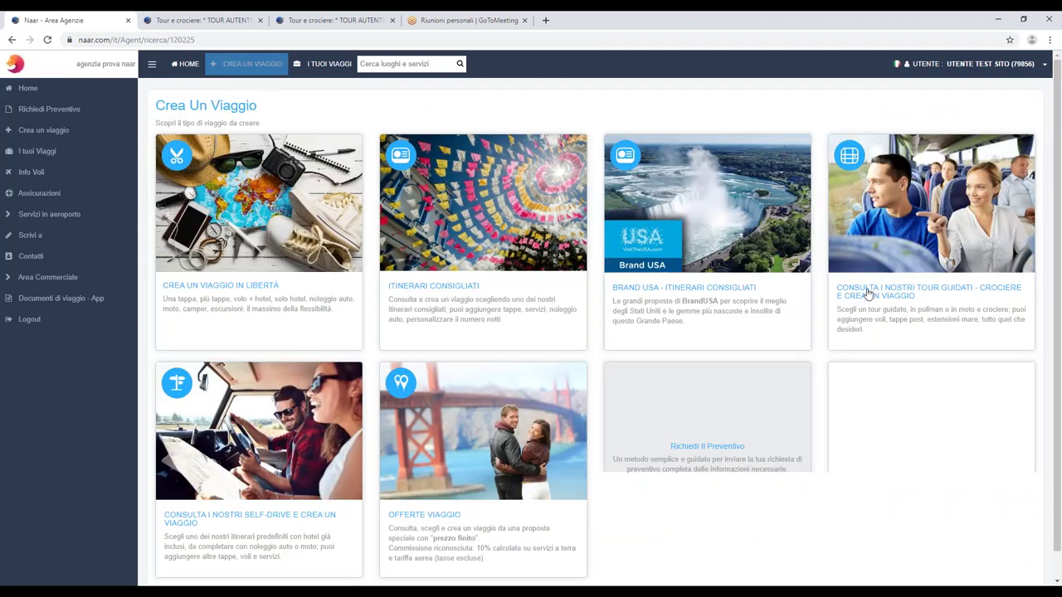
pyautogui.click(674, 282)
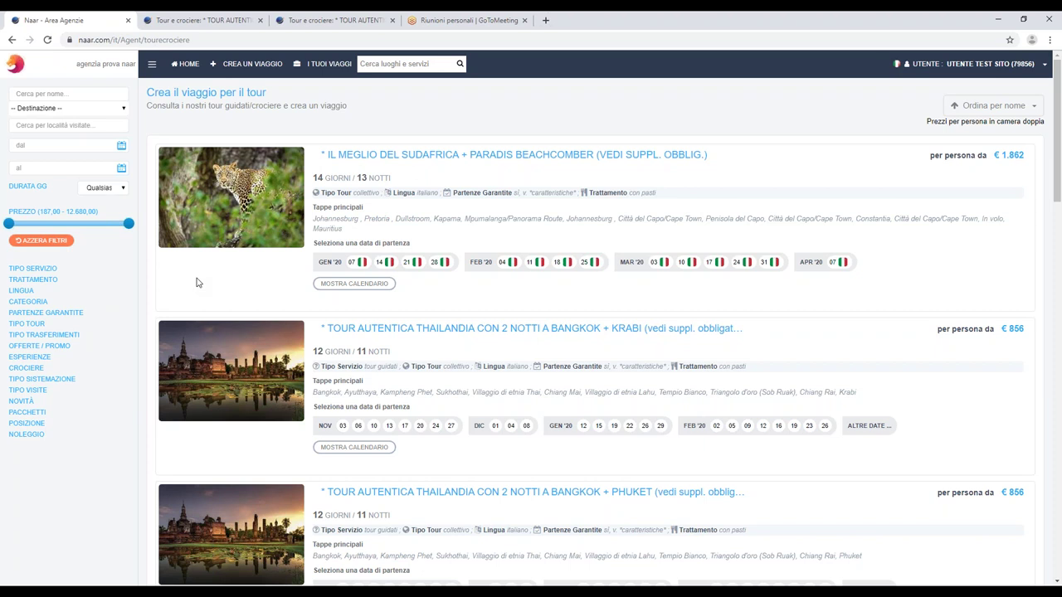
pyautogui.click(67, 113)
pyautogui.scroll(-5, 73, 206)
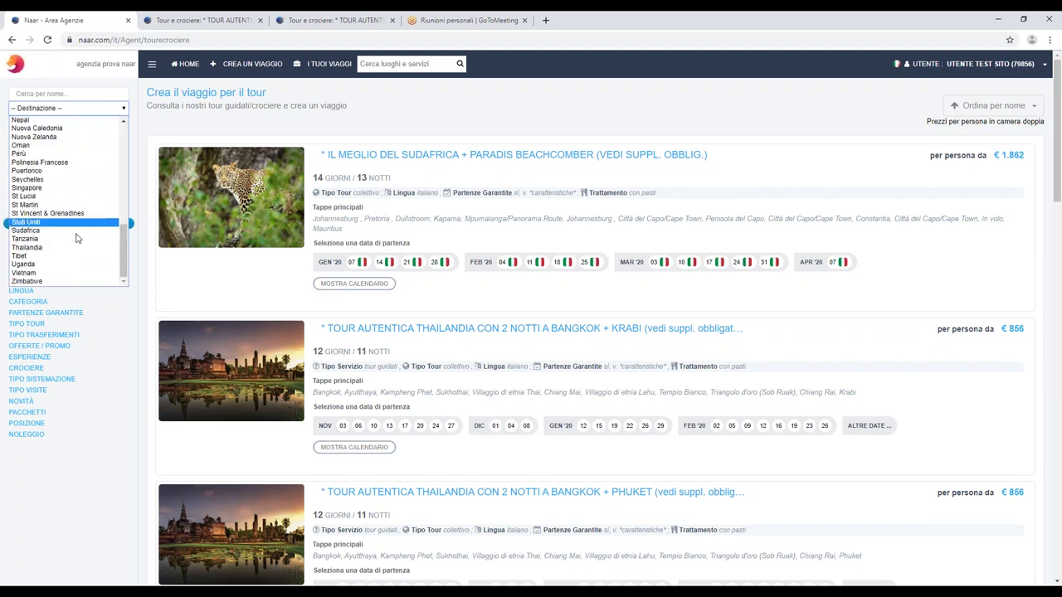
pyautogui.click(69, 250)
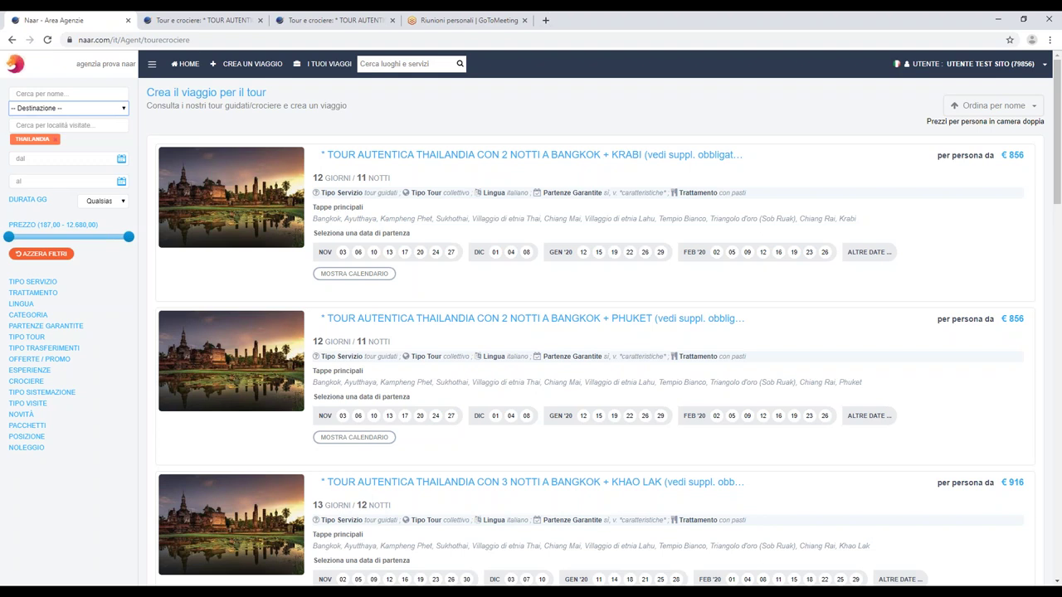
# Step: Look through the first batch of Thailand tours, including the Autentica Thailandia variants, and load further results
pyautogui.scroll(-5, 520, 365)
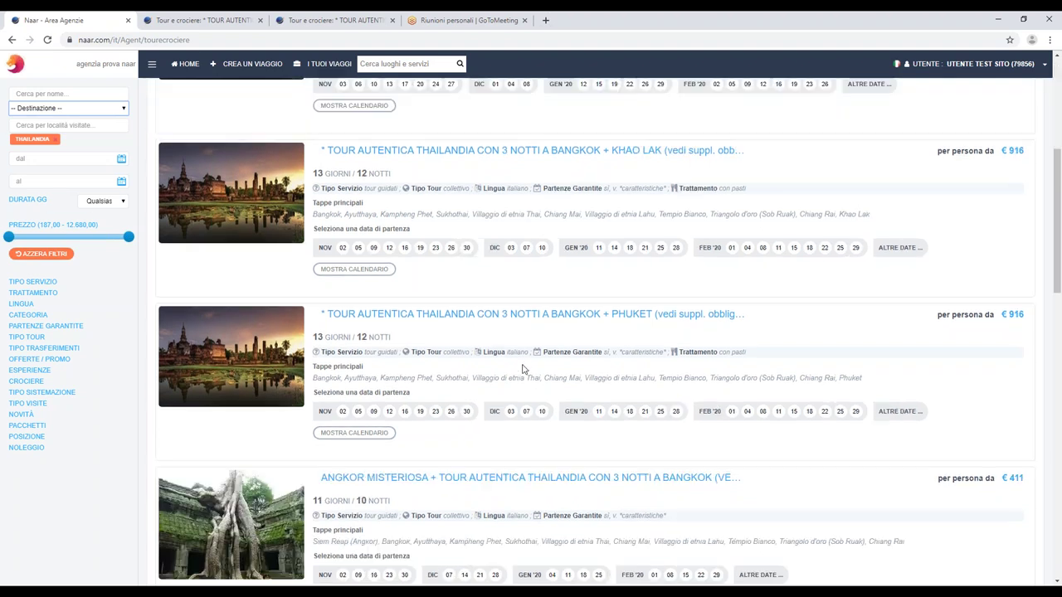
pyautogui.scroll(-5, 522, 359)
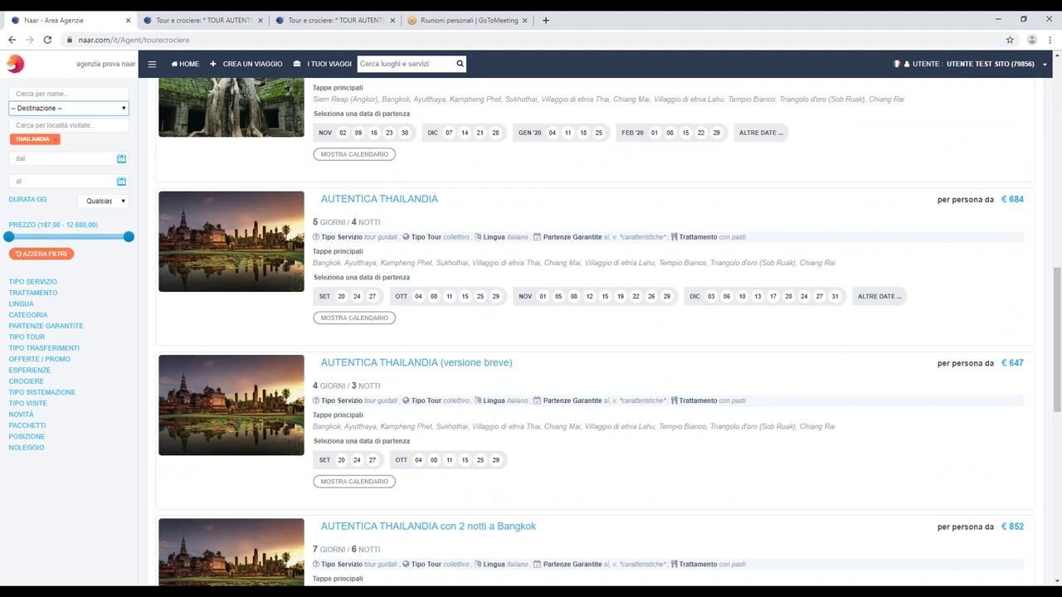
pyautogui.scroll(-2, 609, 332)
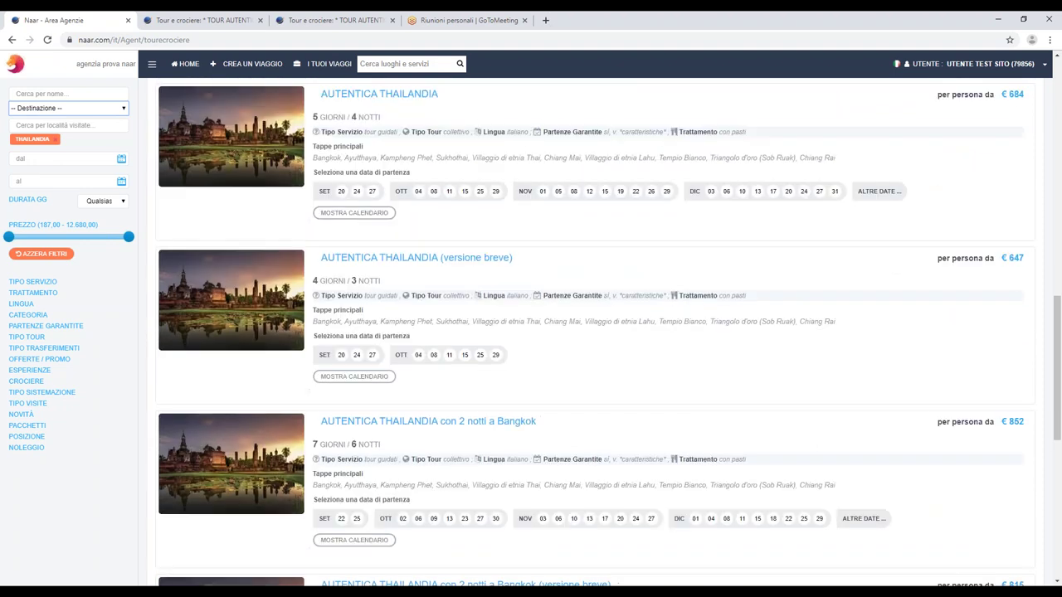
pyautogui.scroll(-2, 609, 332)
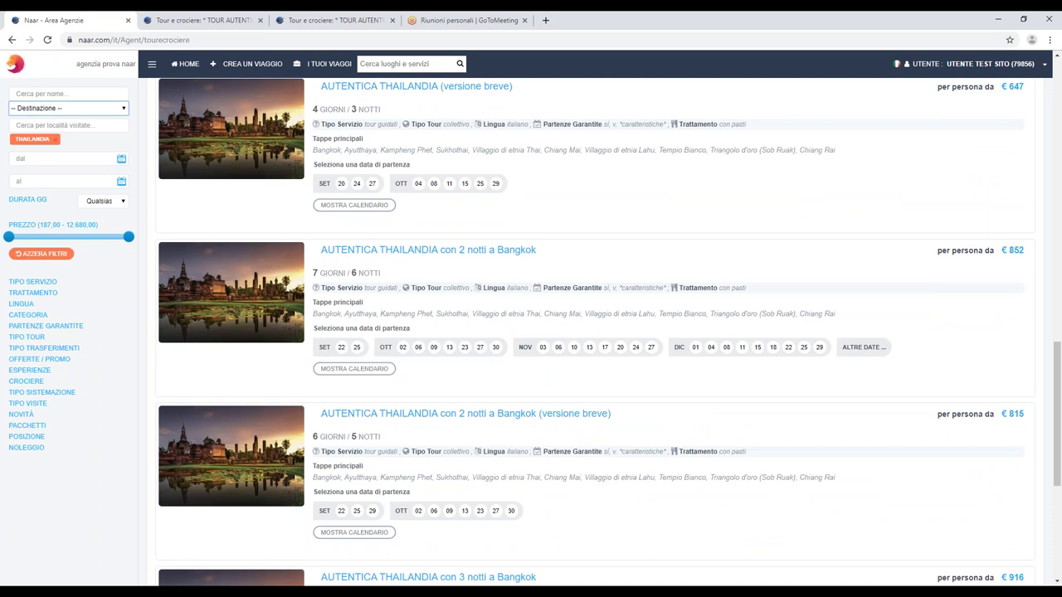
pyautogui.scroll(-3, 610, 332)
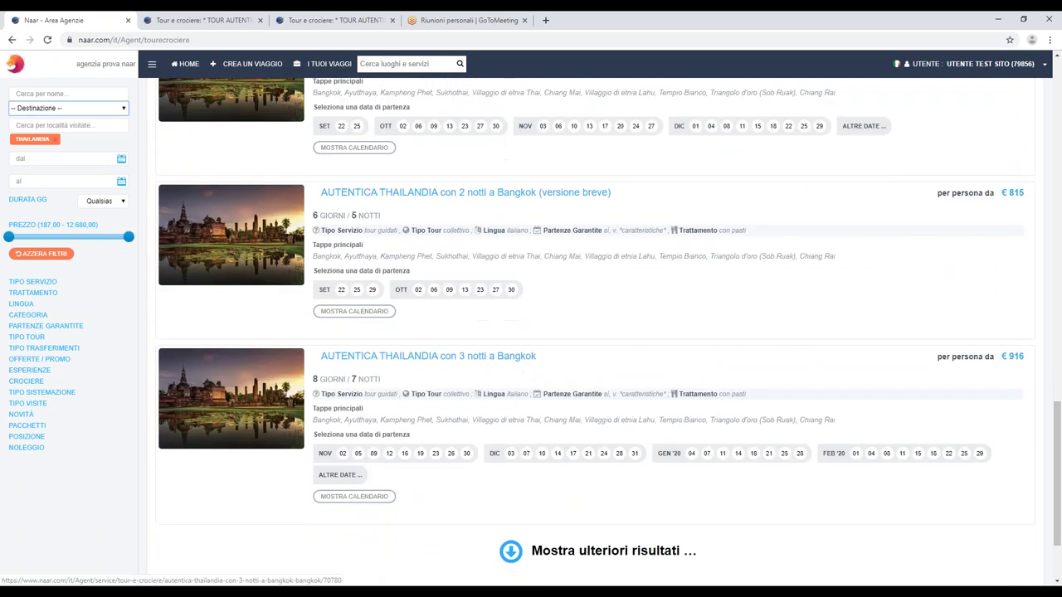
pyautogui.click(518, 556)
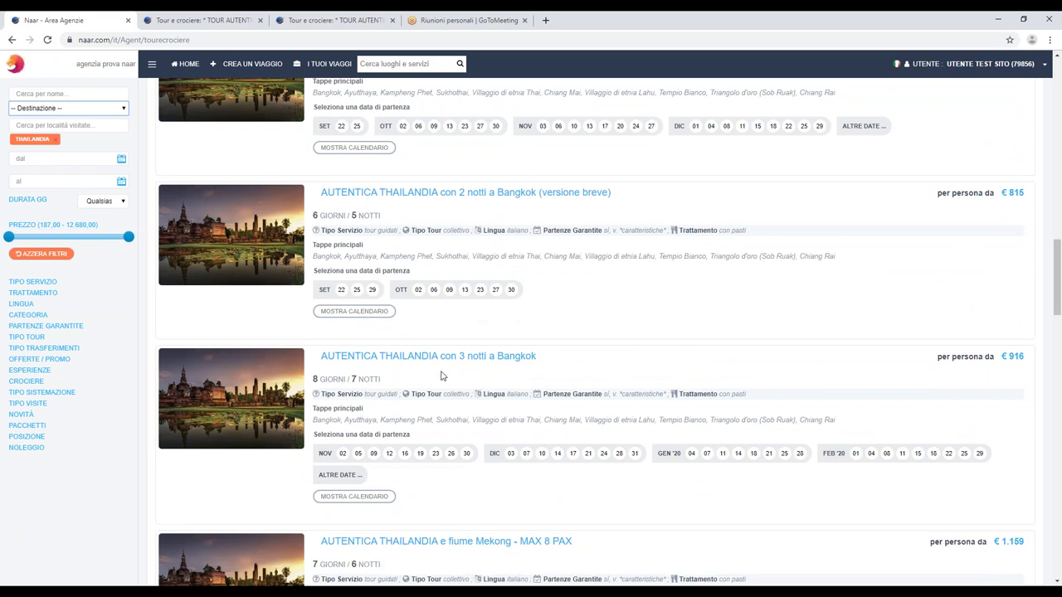
# Step: Examine the additional Autentica Thailandia MAX 8 PAX and Avventura sul Fiume Kwai tours, and load more results
pyautogui.scroll(-2, 441, 376)
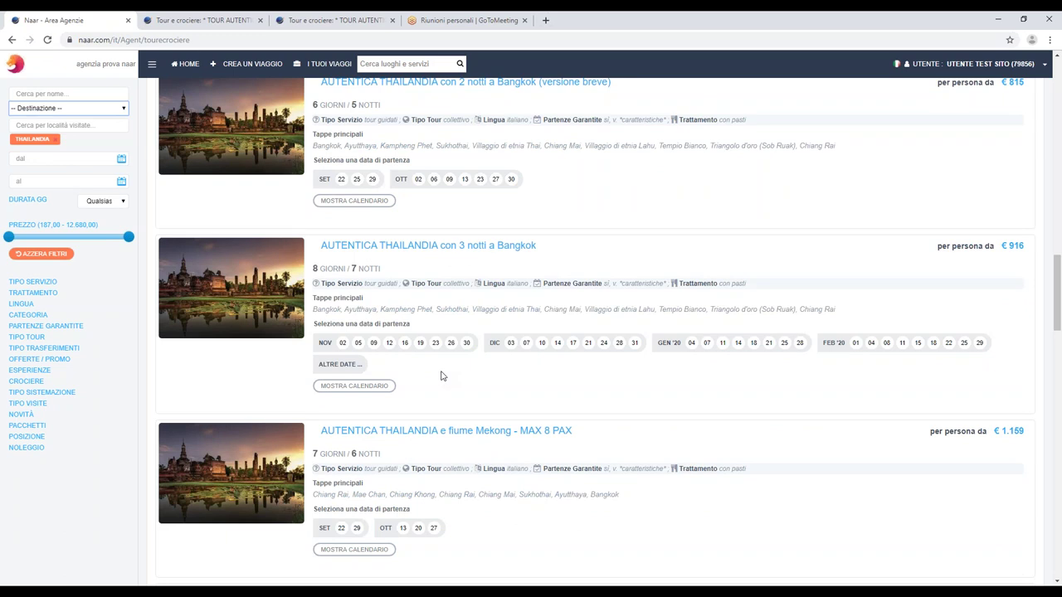
pyautogui.scroll(-2, 442, 376)
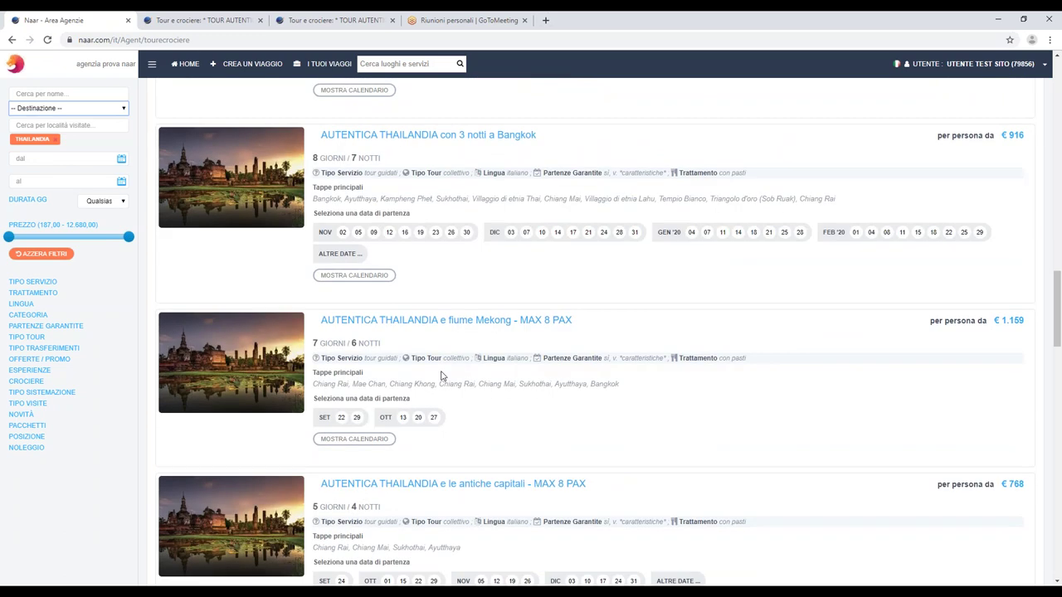
pyautogui.scroll(-3, 442, 376)
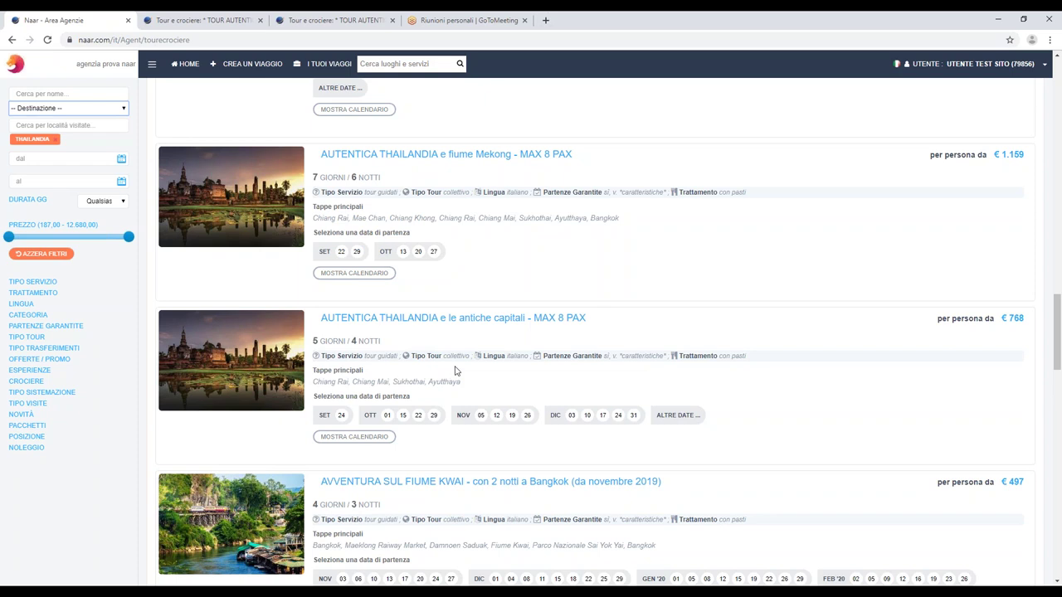
pyautogui.scroll(-1, 455, 371)
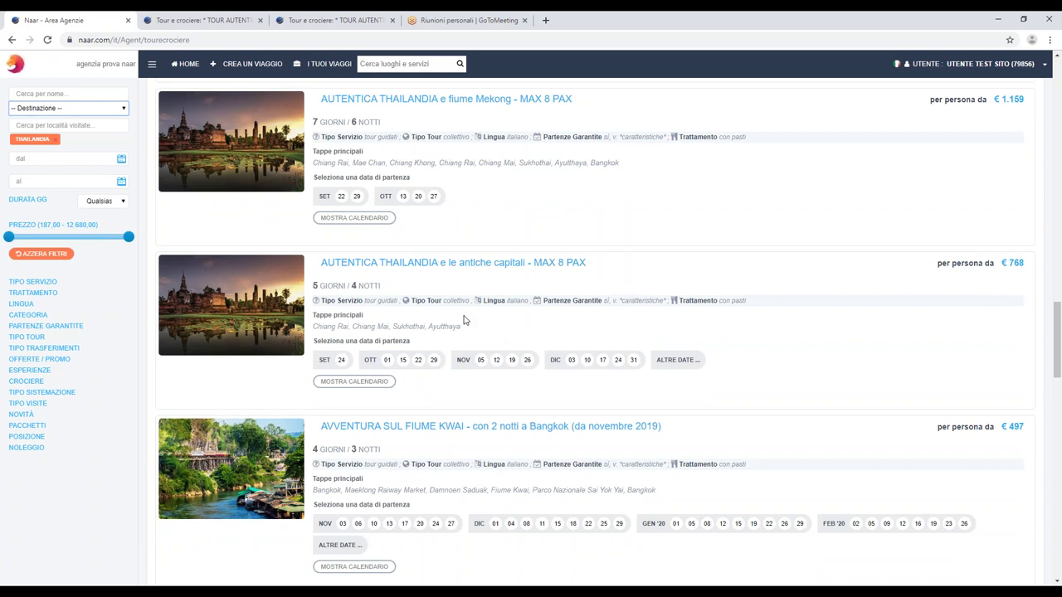
pyautogui.scroll(-1, 464, 321)
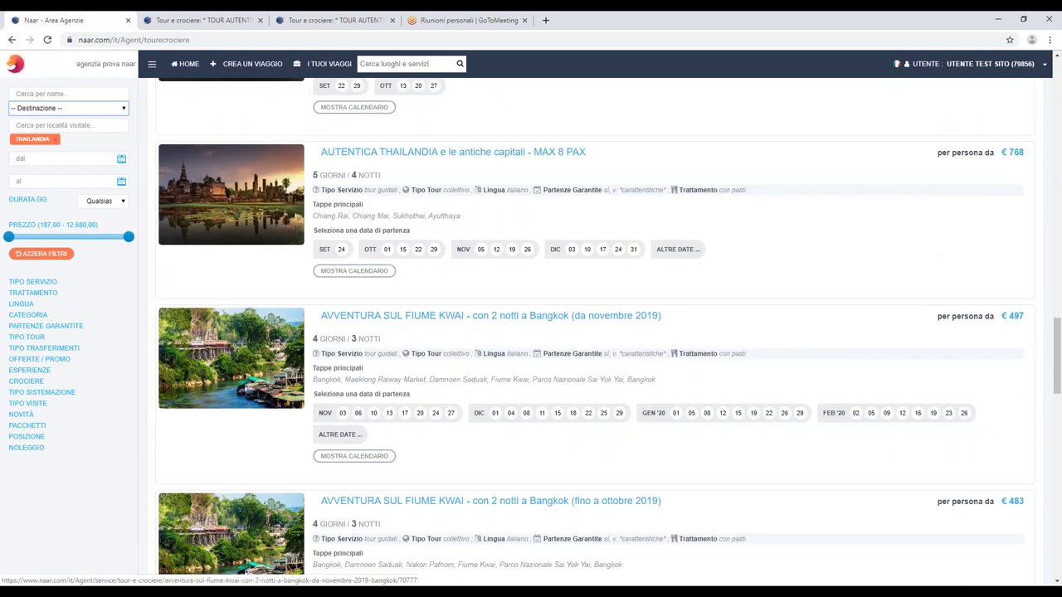
pyautogui.scroll(-6, 463, 320)
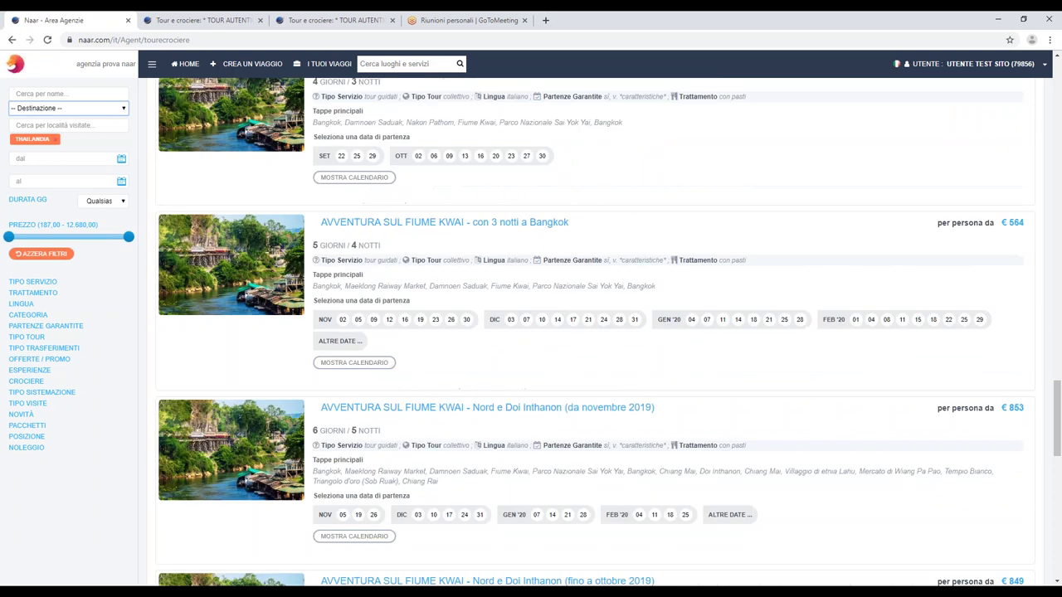
pyautogui.scroll(-4, 464, 320)
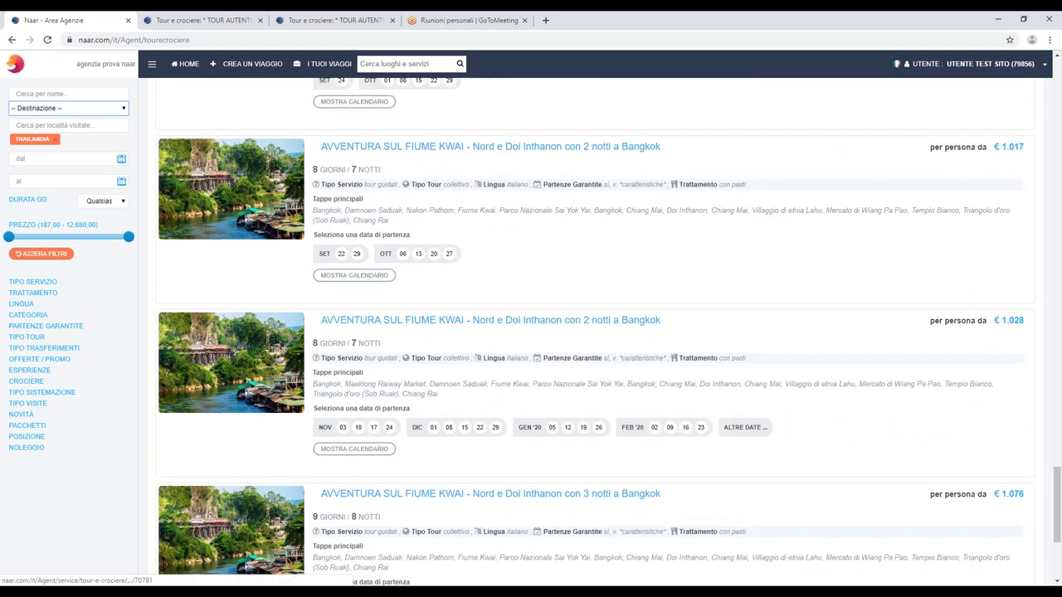
pyautogui.scroll(-1, 581, 517)
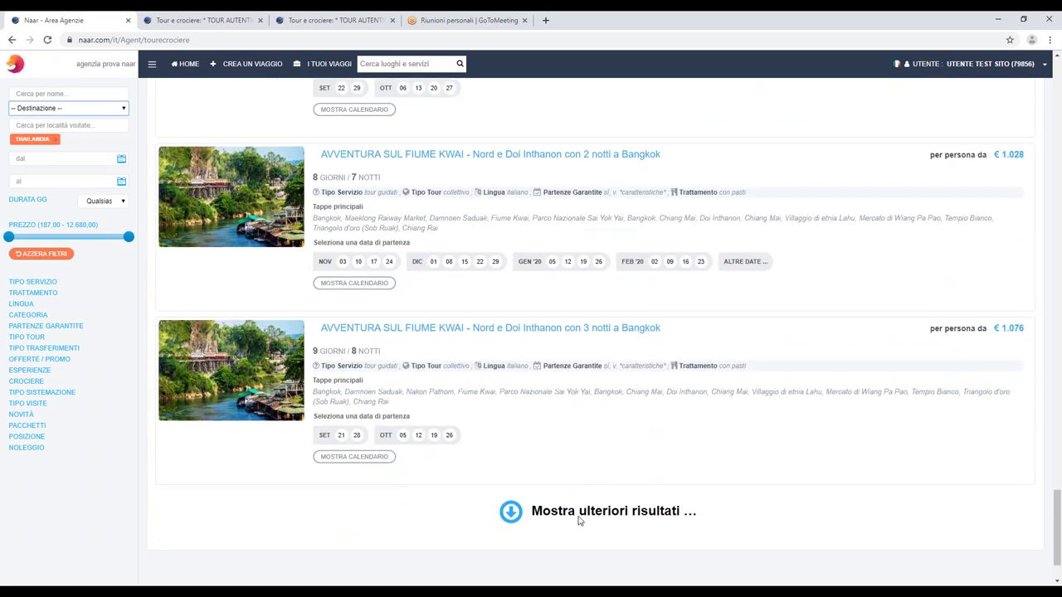
pyautogui.click(511, 513)
# Step: Continue through the Nord Autentico tours, loading another batch of results to reach the Nord Experience tours
pyautogui.scroll(-2, 511, 513)
pyautogui.scroll(-15, 511, 513)
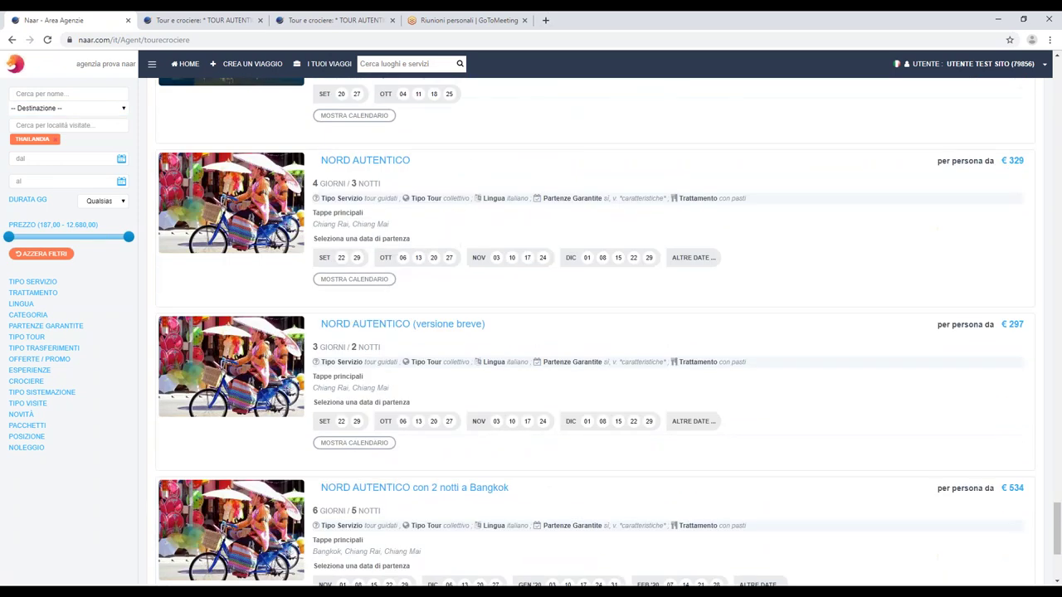
pyautogui.scroll(-3, 476, 349)
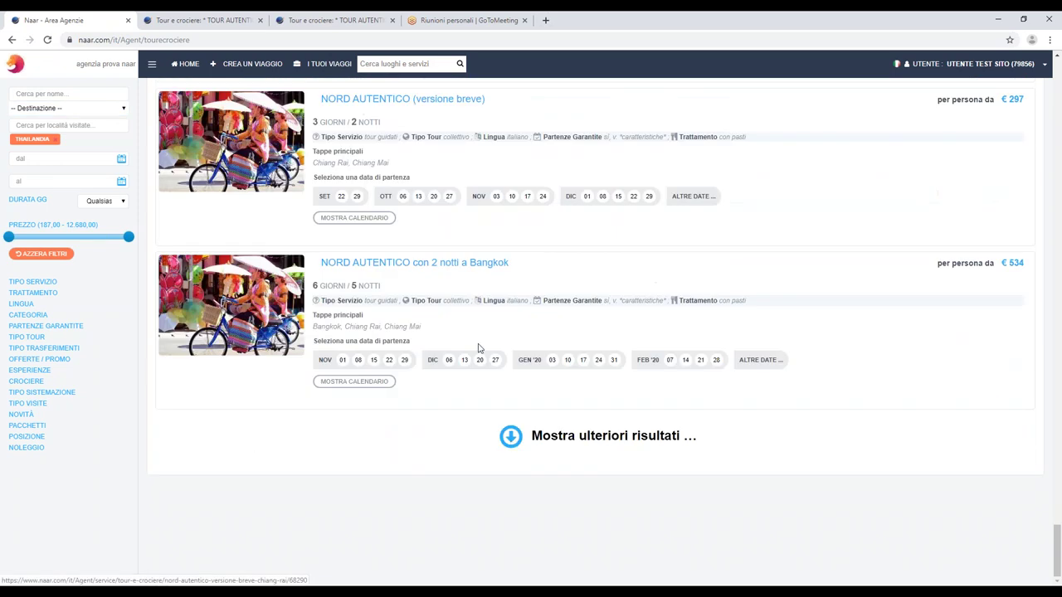
pyautogui.click(535, 435)
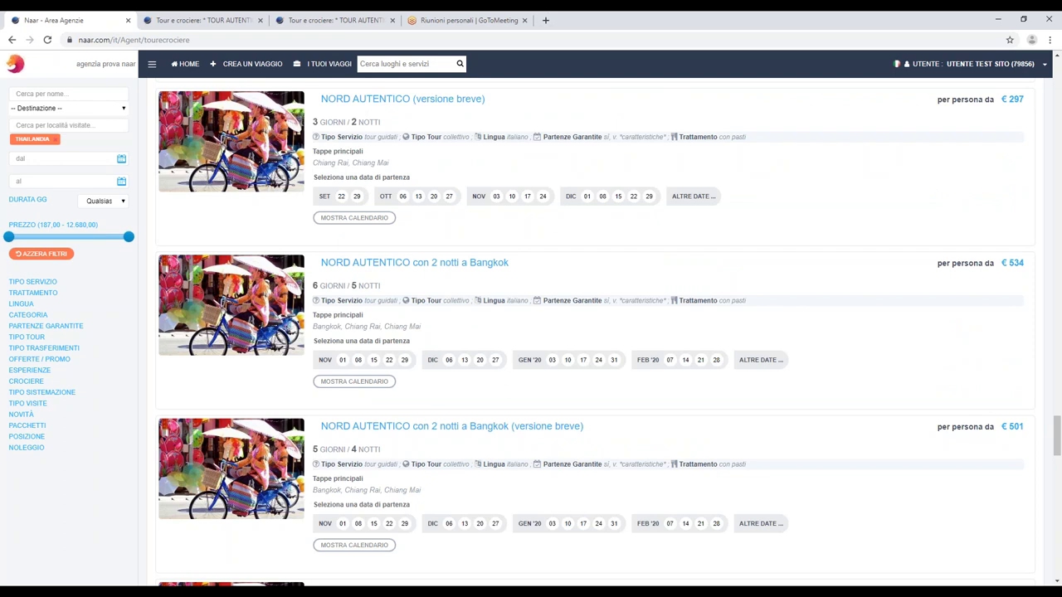
pyautogui.scroll(-10, 596, 332)
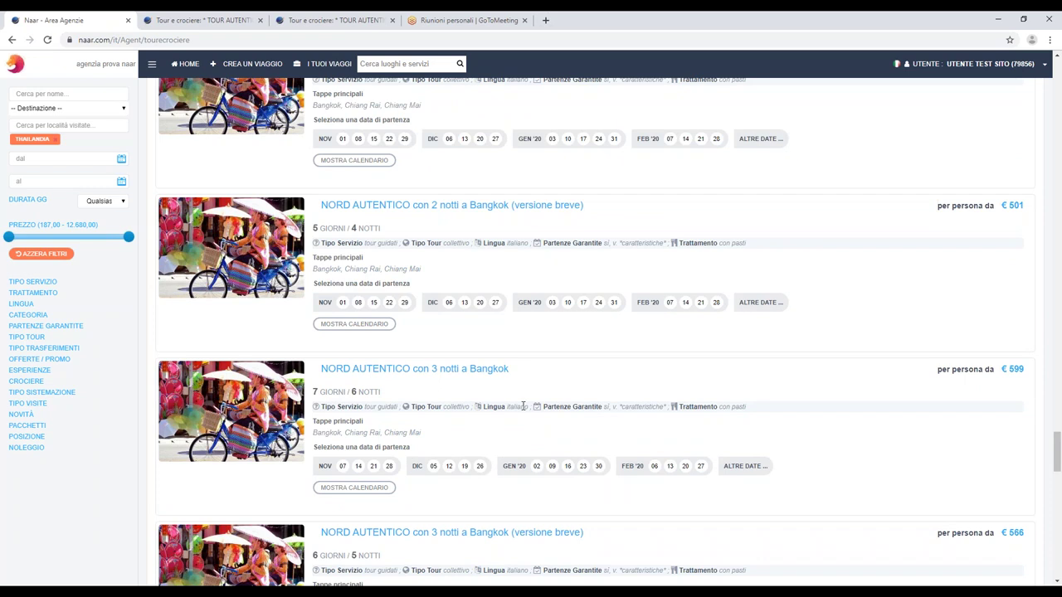
pyautogui.scroll(-3, 596, 332)
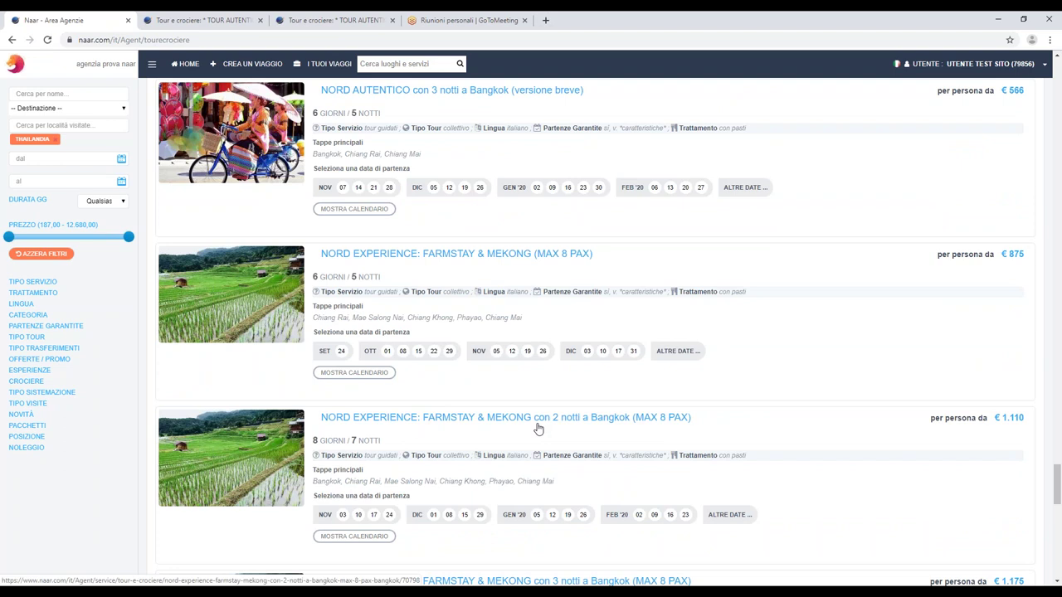
# Step: Open the Nord Experience: Farmstay & Mekong (MAX 8 PAX) tour and read its overview, map and description
pyautogui.click(444, 257)
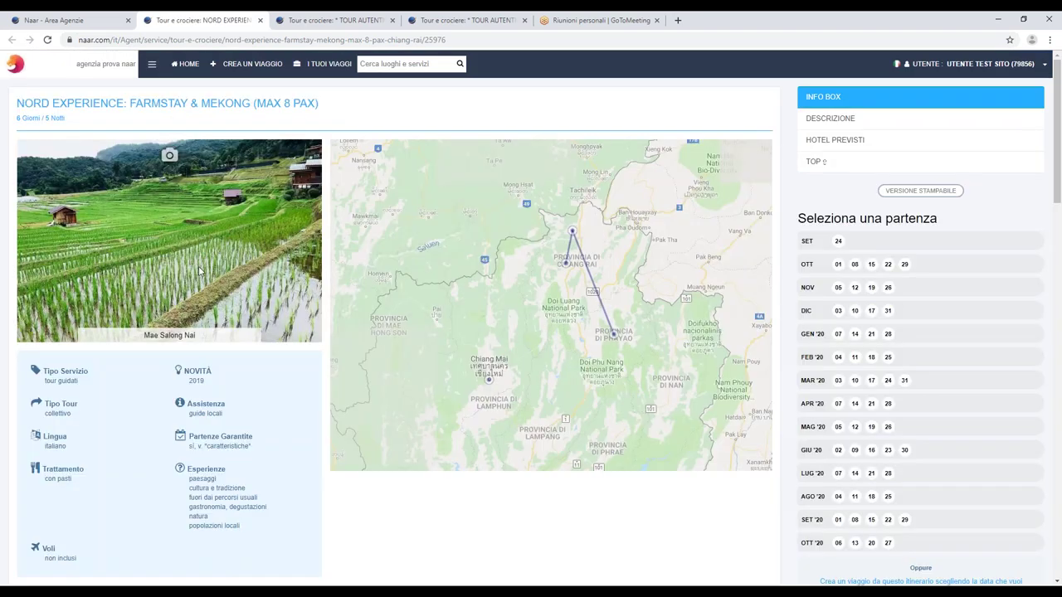
pyautogui.scroll(-6, 198, 267)
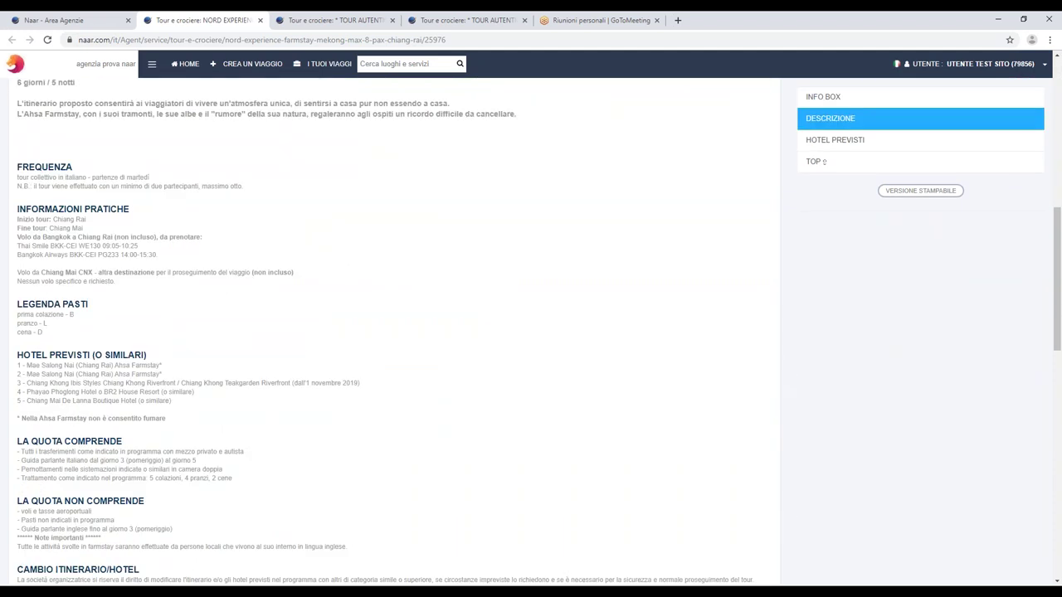
pyautogui.scroll(6, 395, 332)
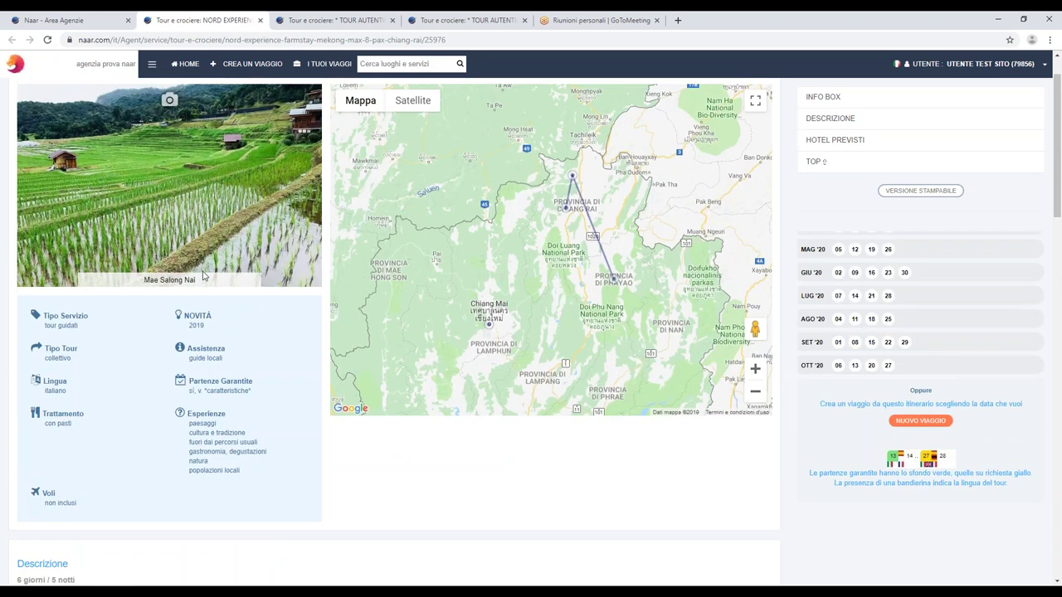
pyautogui.scroll(1, 202, 275)
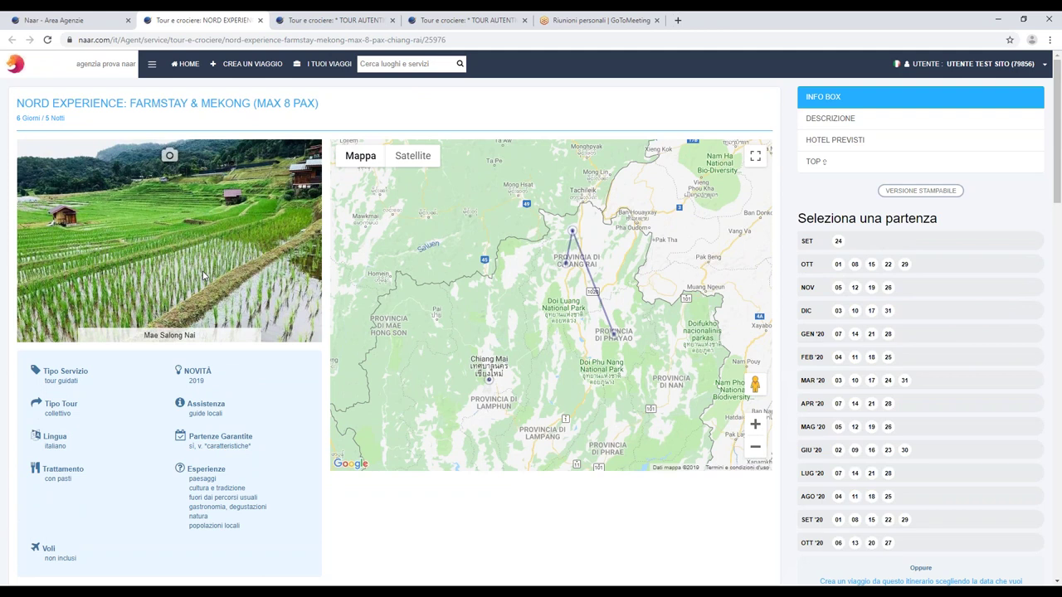
pyautogui.scroll(-6, 202, 276)
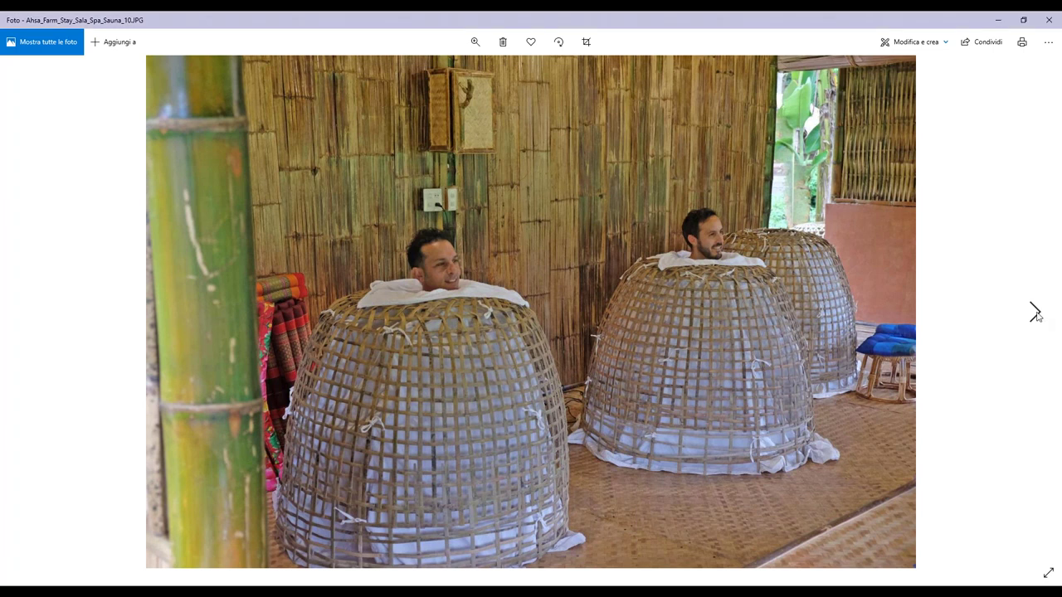
# Step: Browse the Ahsa Farmstay photos of the spa sauna, exterior, cooking activities and rubber-tree activity
pyautogui.click(1035, 313)
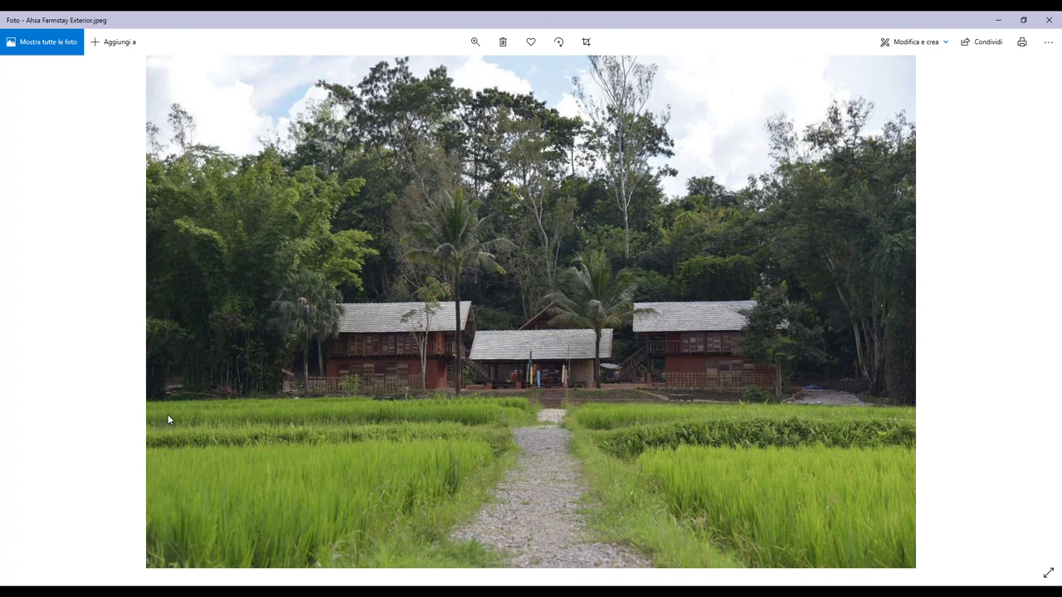
pyautogui.moveTo(1044, 314)
pyautogui.click(1037, 314)
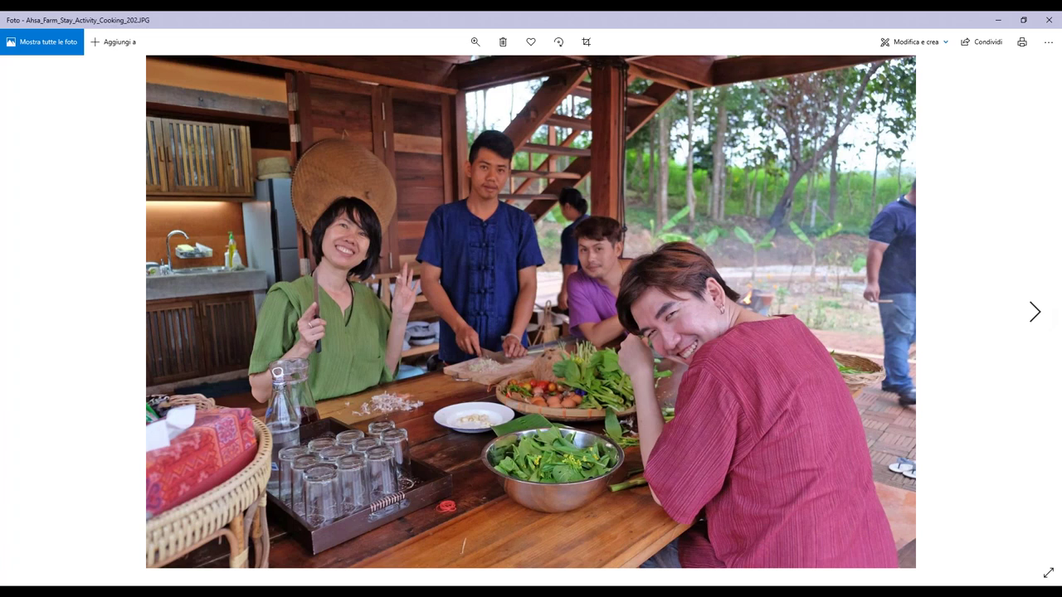
pyautogui.press('Right')
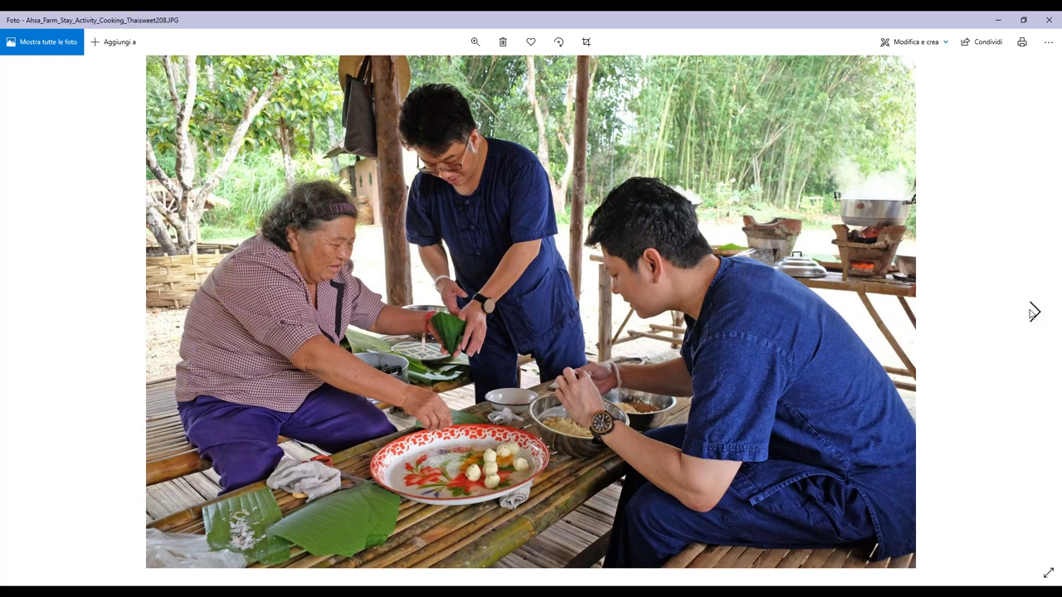
pyautogui.click(1033, 312)
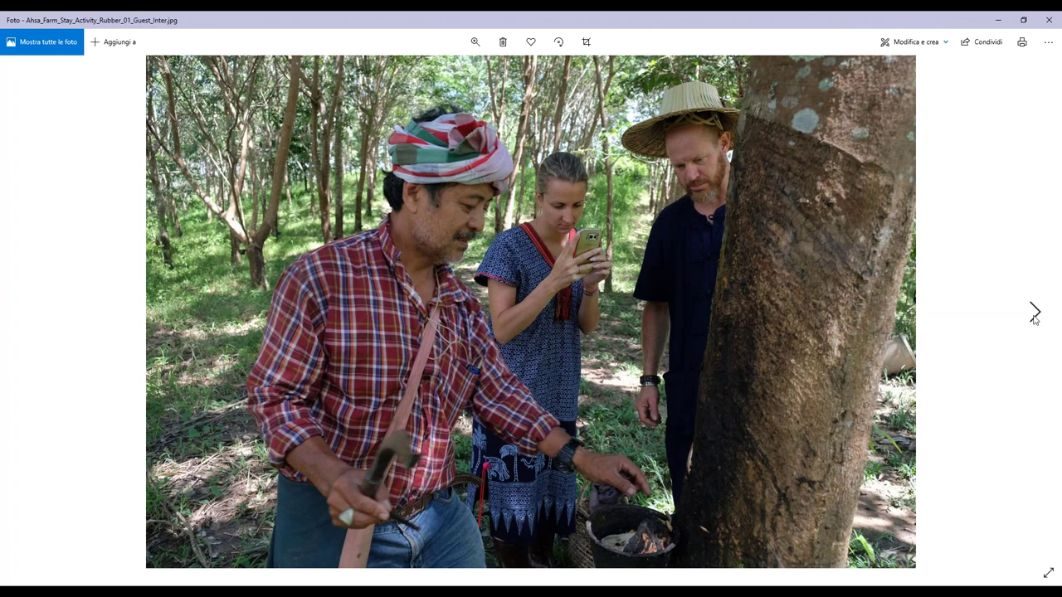
# Step: View the Ahsa Farmstay deluxe room and family room photos, and close the photo viewer to return to the tour page
pyautogui.click(1035, 313)
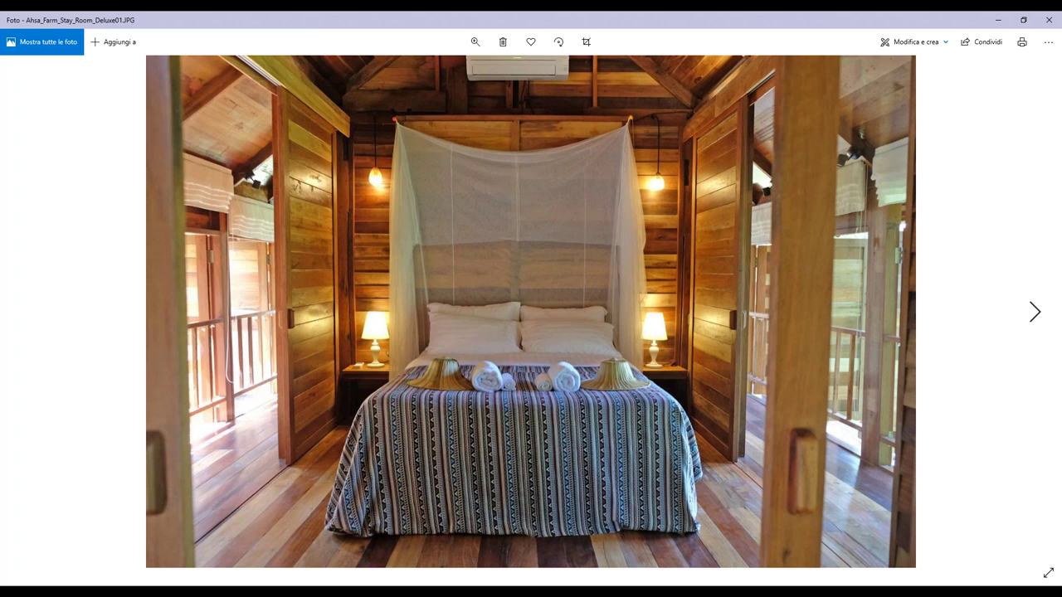
pyautogui.press('Right')
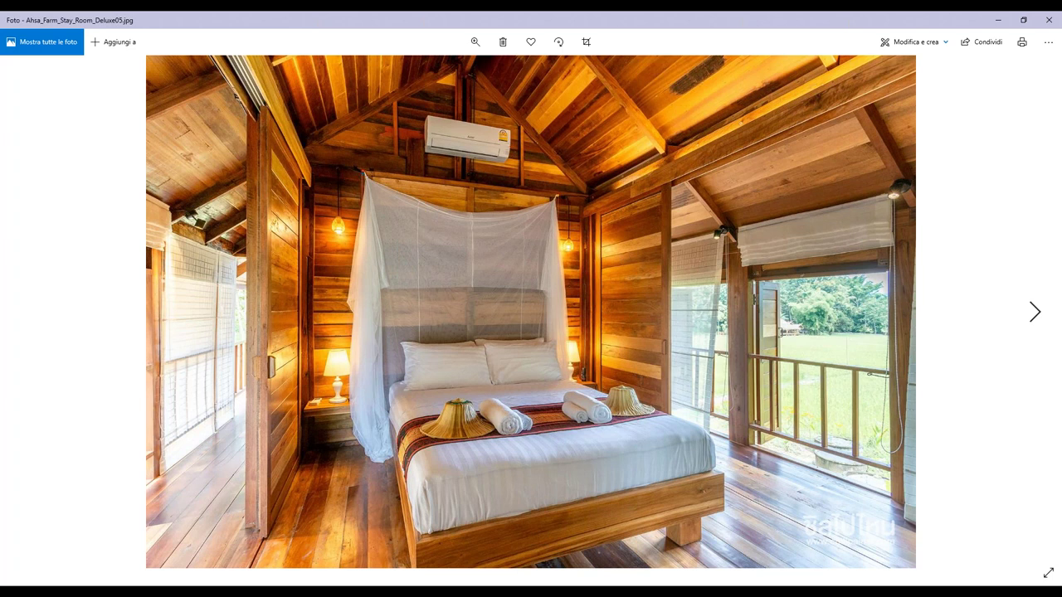
pyautogui.press('Right')
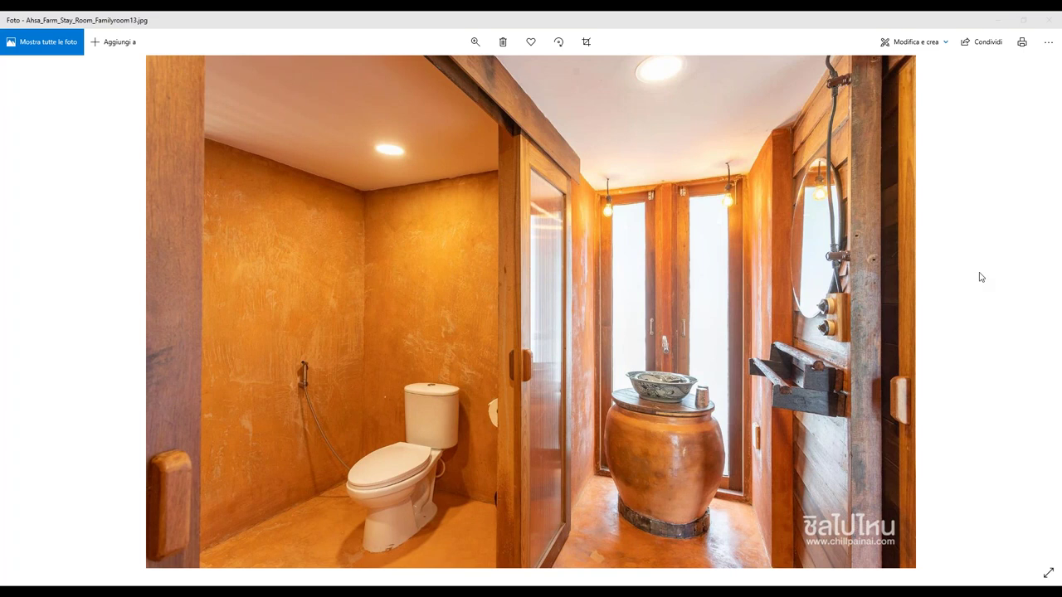
pyautogui.click(1049, 20)
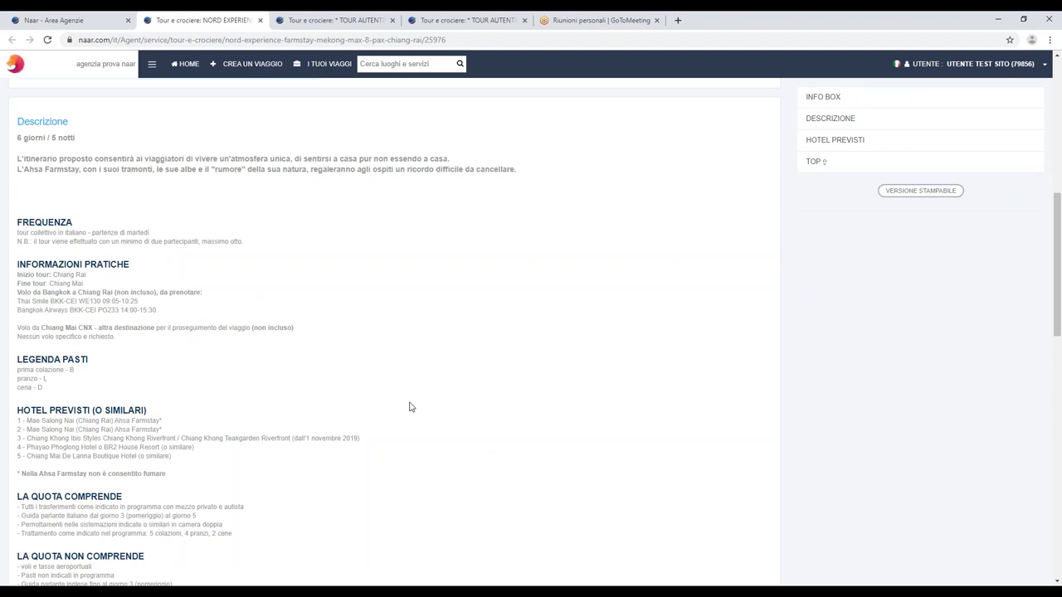
# Step: Read the Nord Experience tour's practical information, planned hotels, inclusions and day-by-day programme, and return to its overview
pyautogui.scroll(-2, 408, 404)
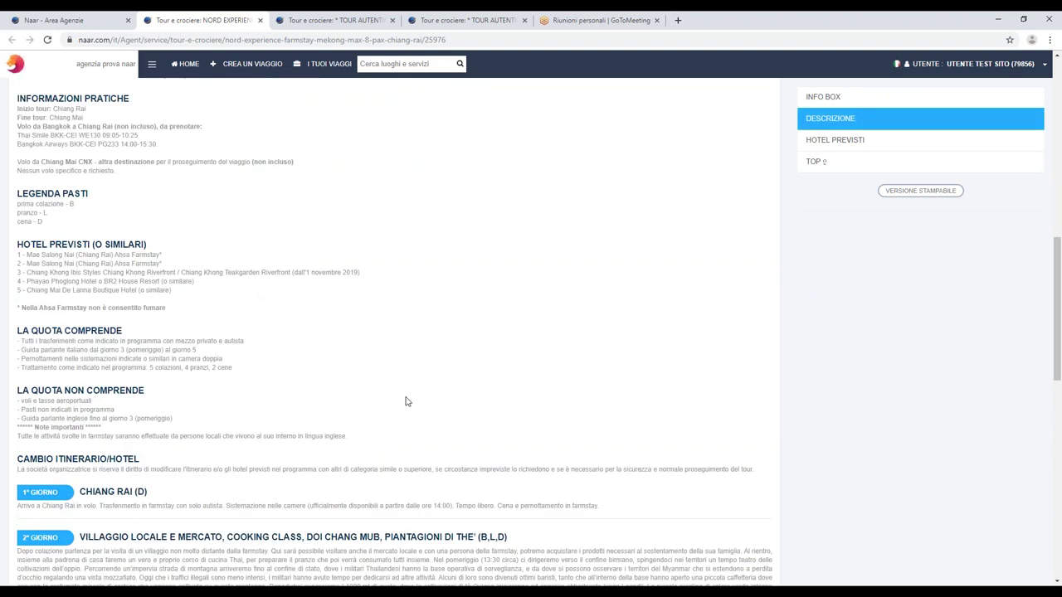
pyautogui.scroll(-2, 408, 400)
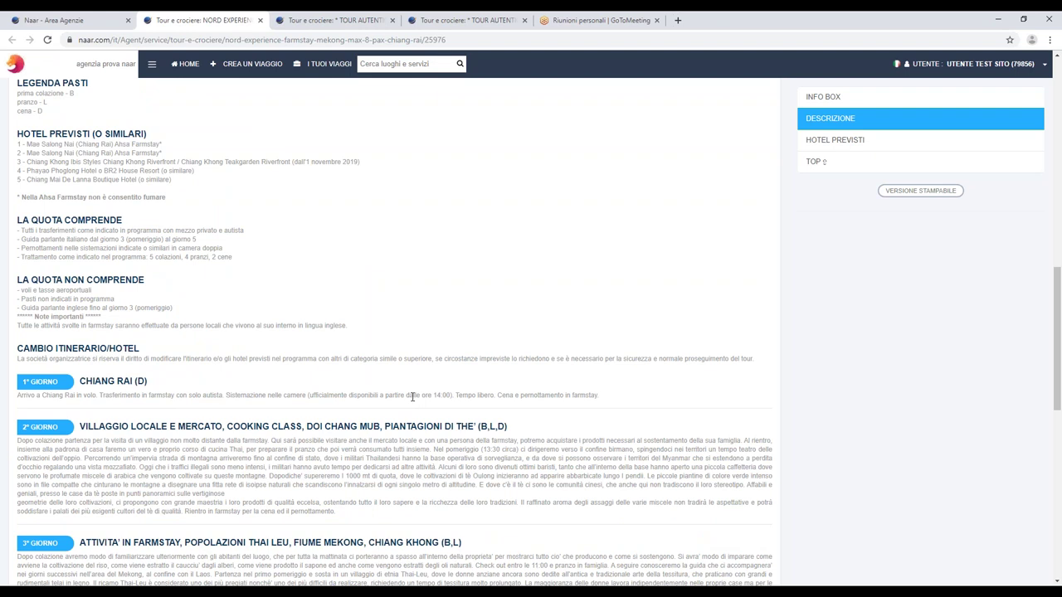
pyautogui.scroll(-4, 412, 398)
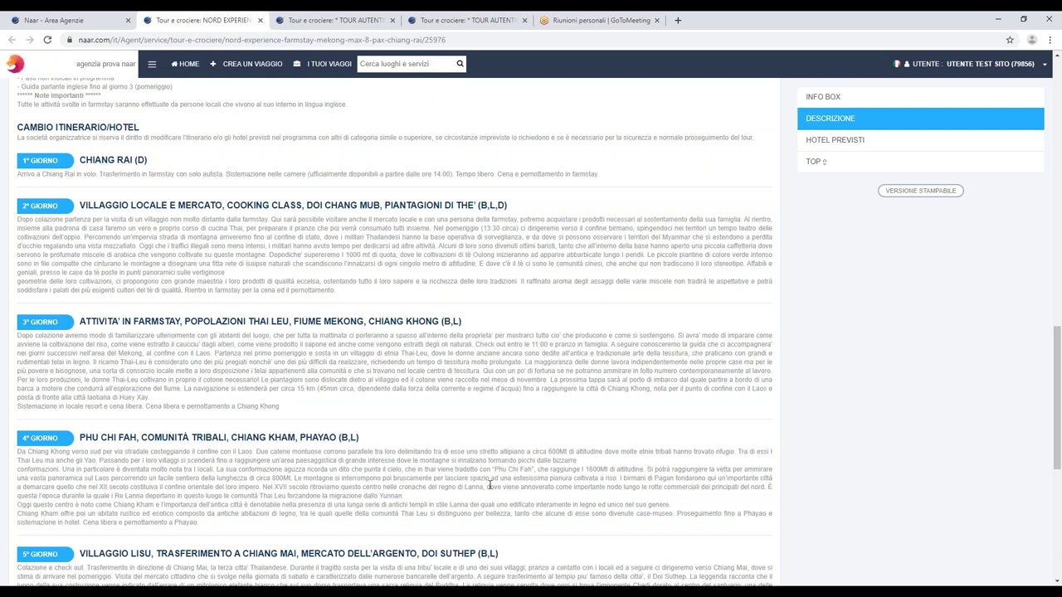
pyautogui.scroll(-2, 409, 406)
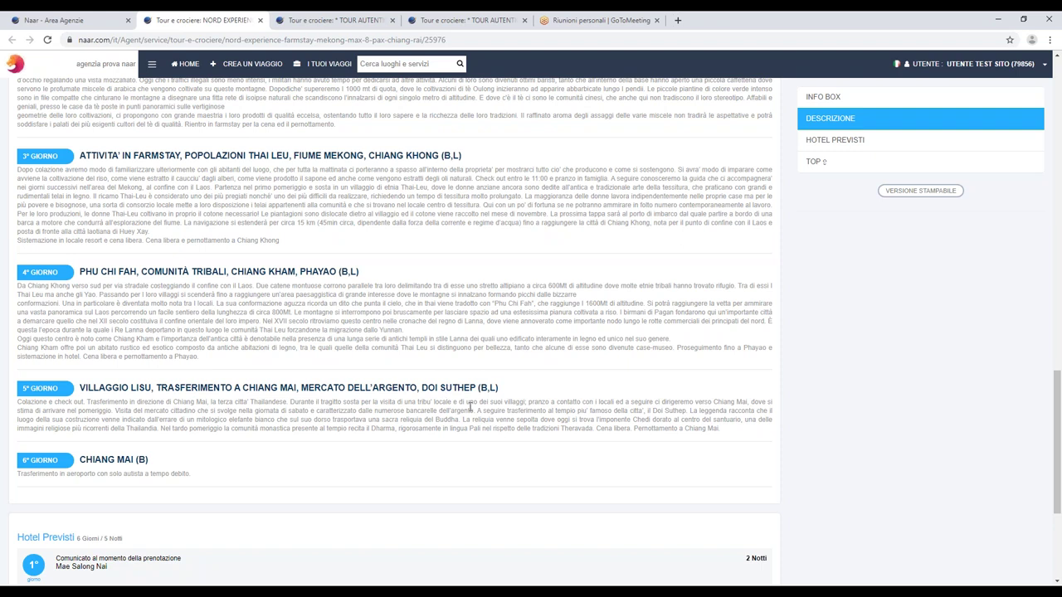
pyautogui.scroll(15, 518, 422)
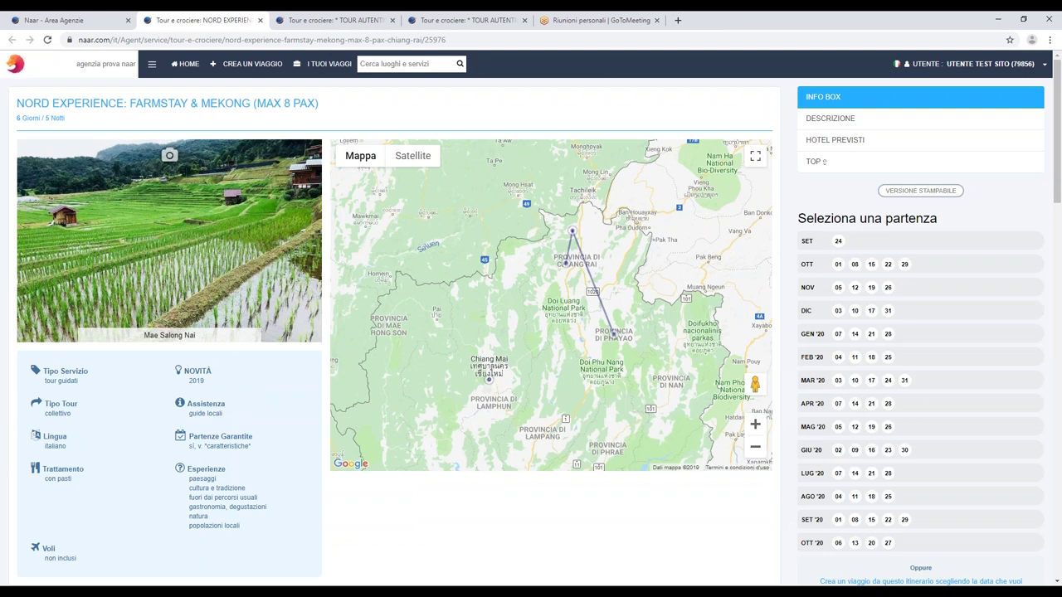
# Step: Return to the Thailand tour list, examine the Star Clippers cruises with another batch of results, and look back over the earlier tours
pyautogui.click(67, 14)
pyautogui.scroll(-6, 479, 352)
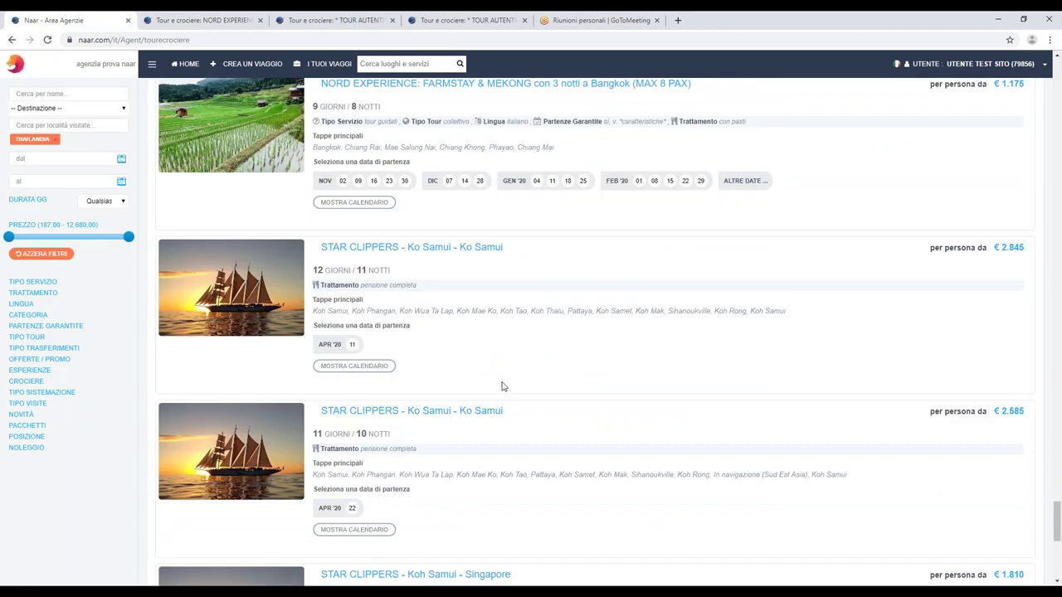
pyautogui.scroll(-5, 502, 387)
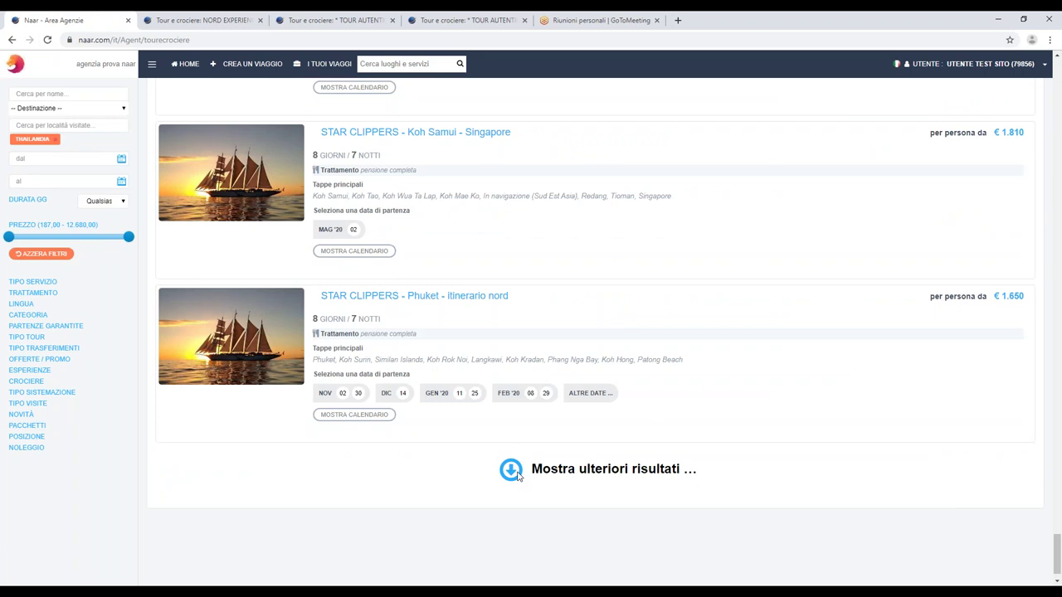
pyautogui.click(516, 476)
pyautogui.scroll(-3, 569, 476)
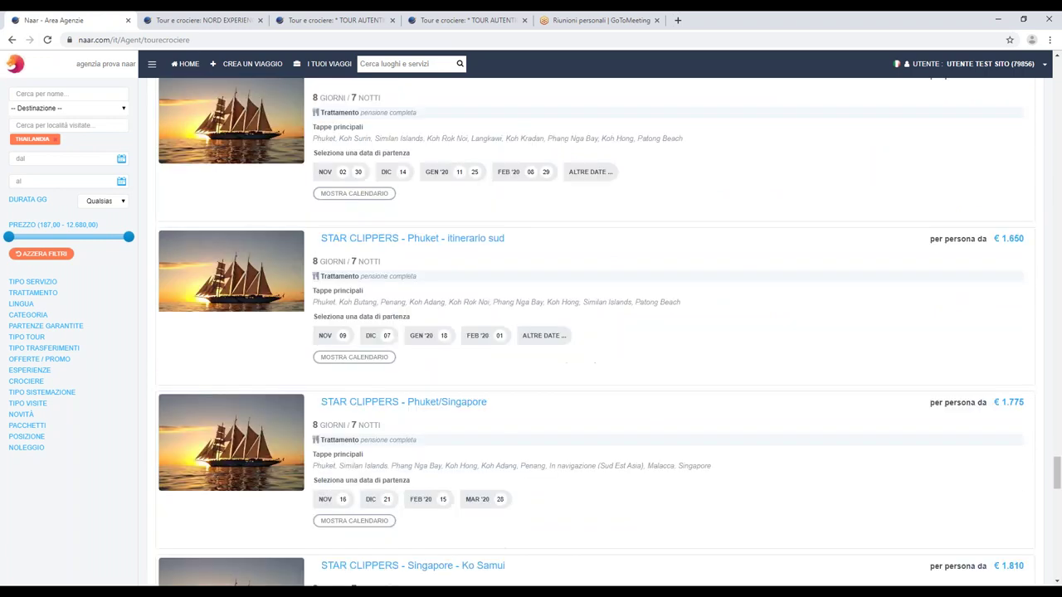
pyautogui.scroll(-5, 610, 332)
pyautogui.scroll(5, 610, 332)
pyautogui.scroll(4, 581, 332)
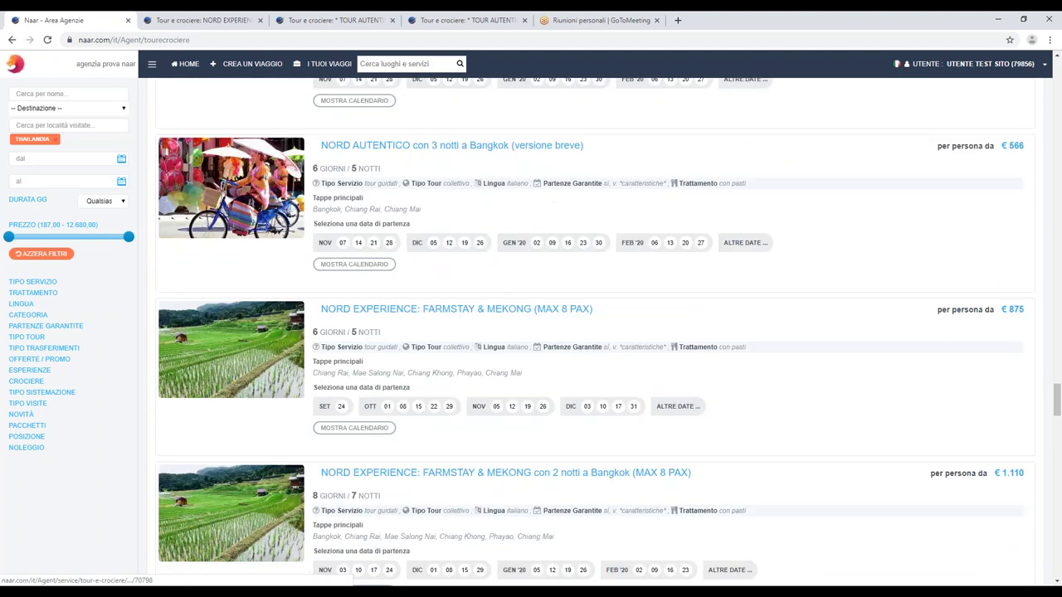
pyautogui.scroll(6, 581, 332)
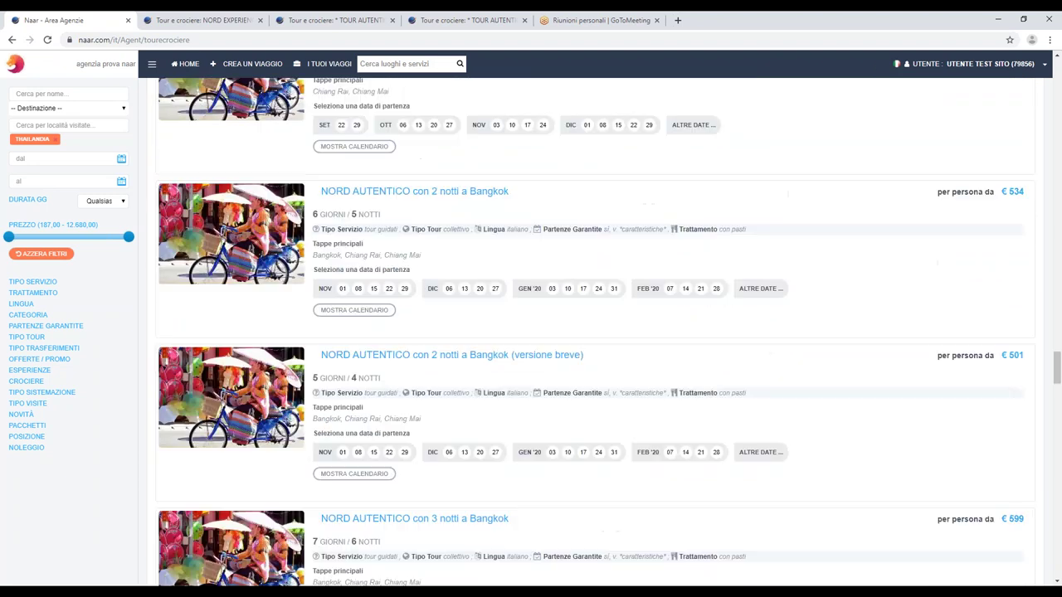
pyautogui.scroll(10, 581, 332)
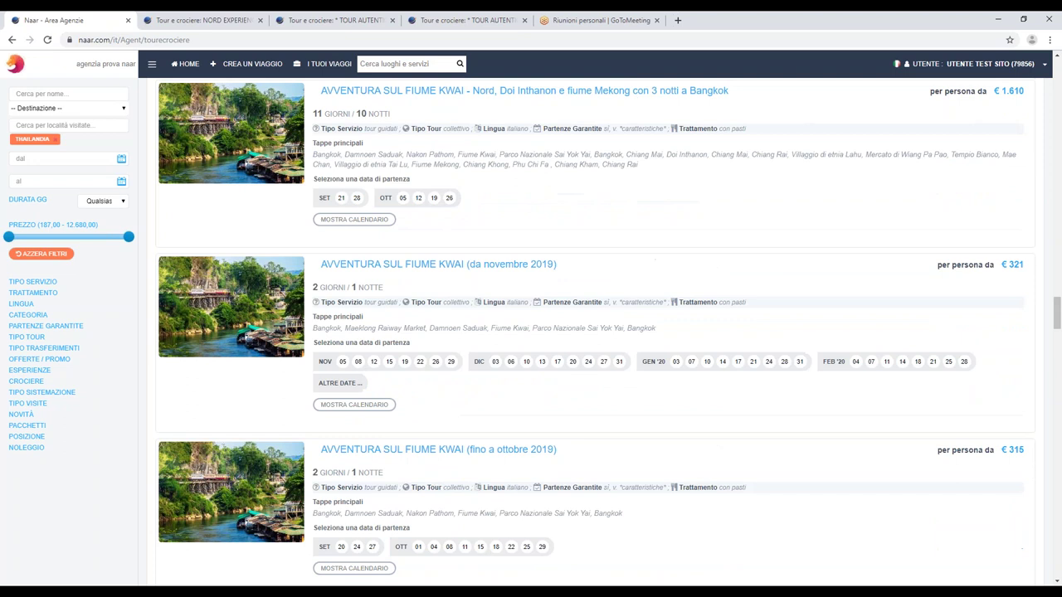
# Step: Start a new trip from the suggested itineraries (Itinerari consigliati) and filter them by the destination Thailandia
pyautogui.click(247, 64)
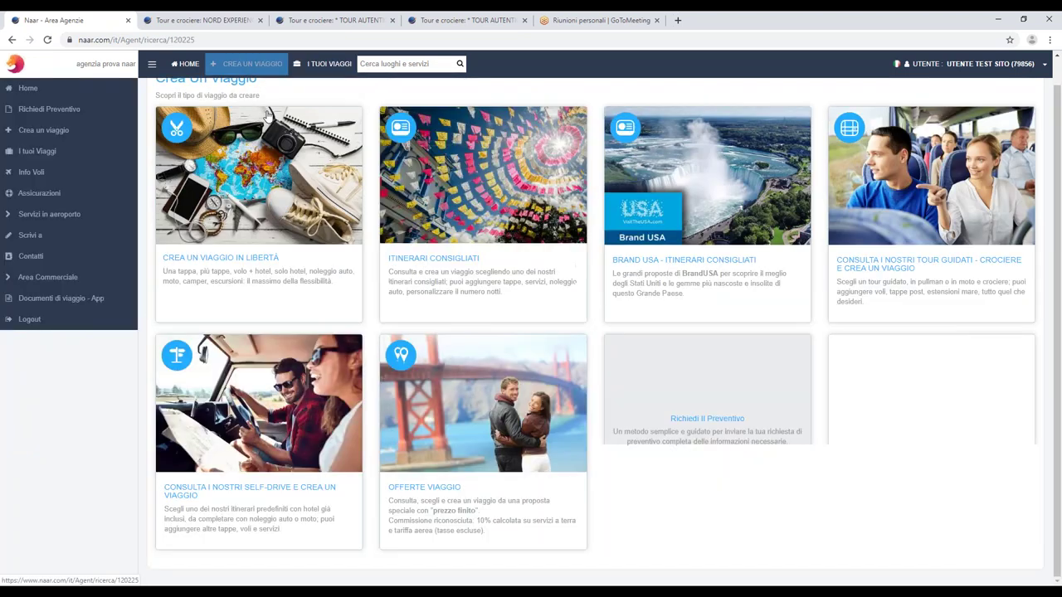
pyautogui.click(453, 260)
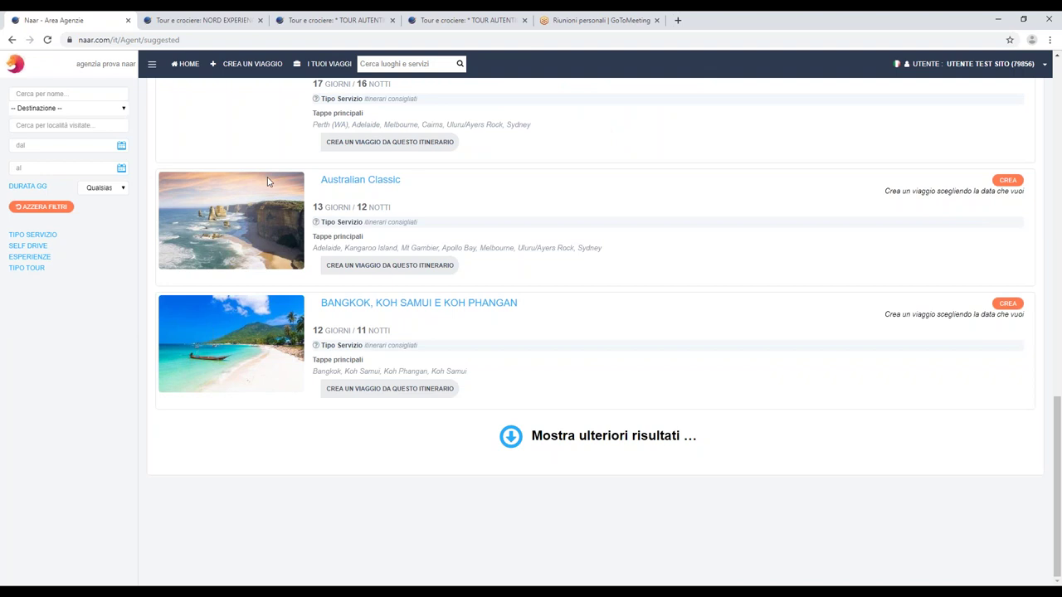
pyautogui.click(78, 111)
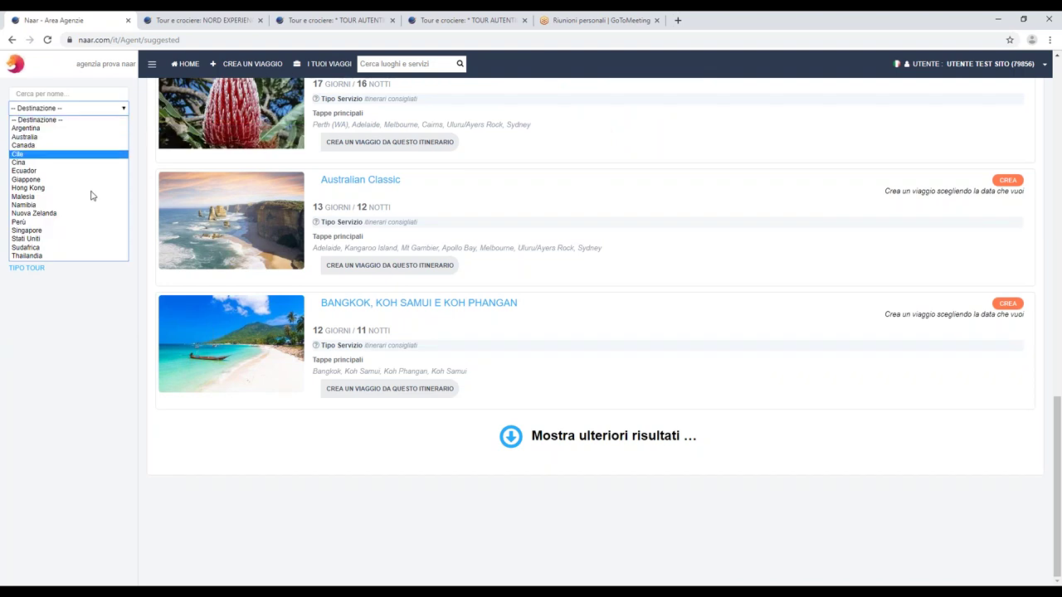
pyautogui.click(100, 259)
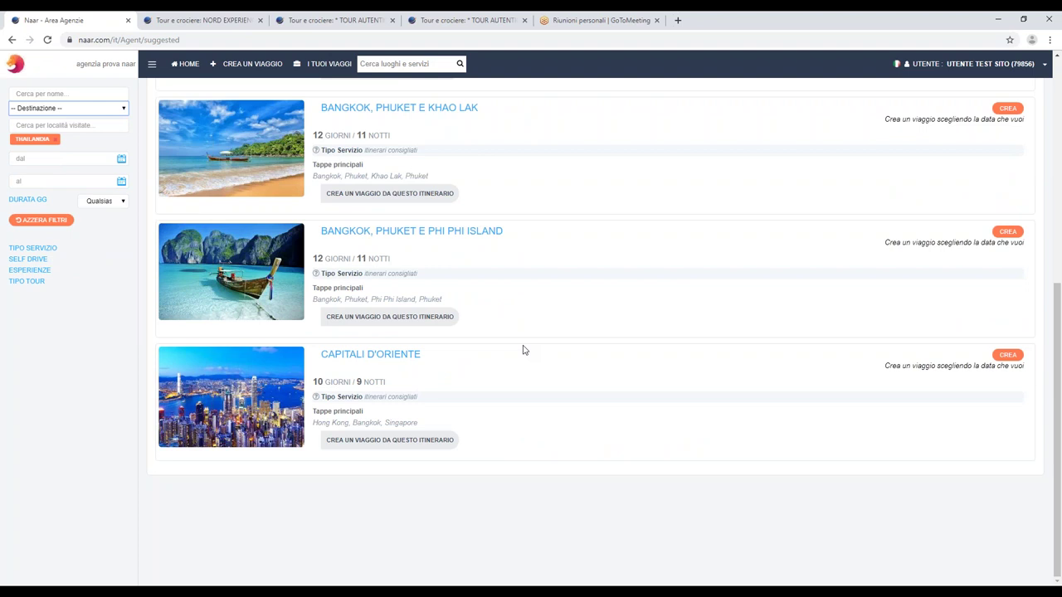
# Step: Examine the suggested Thailand itineraries, comparing the Koh Samui and Phuket combinations and Capitali d'Oriente by duration and main stops
pyautogui.scroll(4, 540, 350)
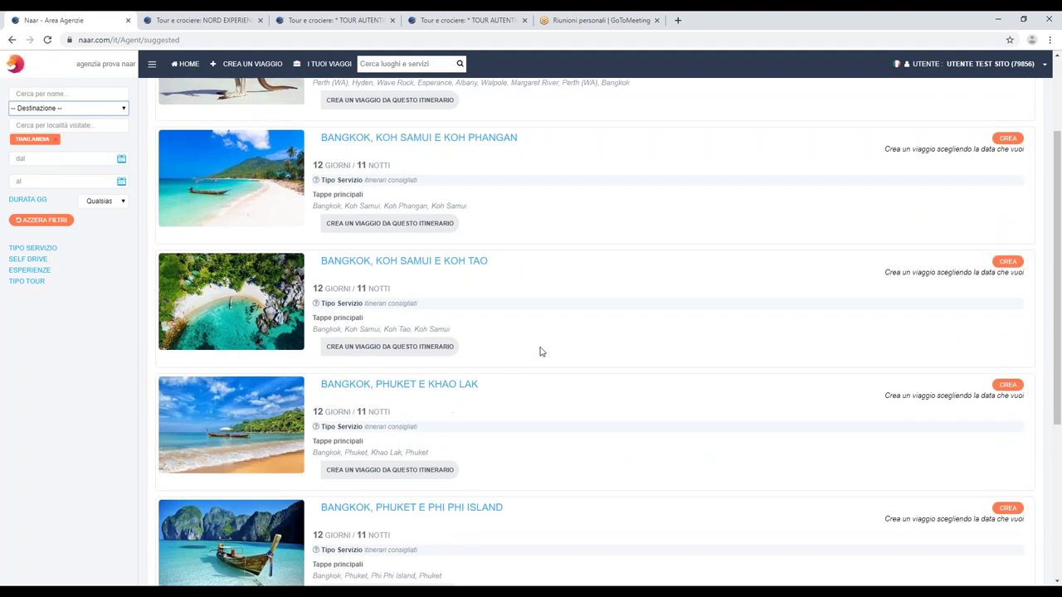
pyautogui.scroll(-1, 540, 351)
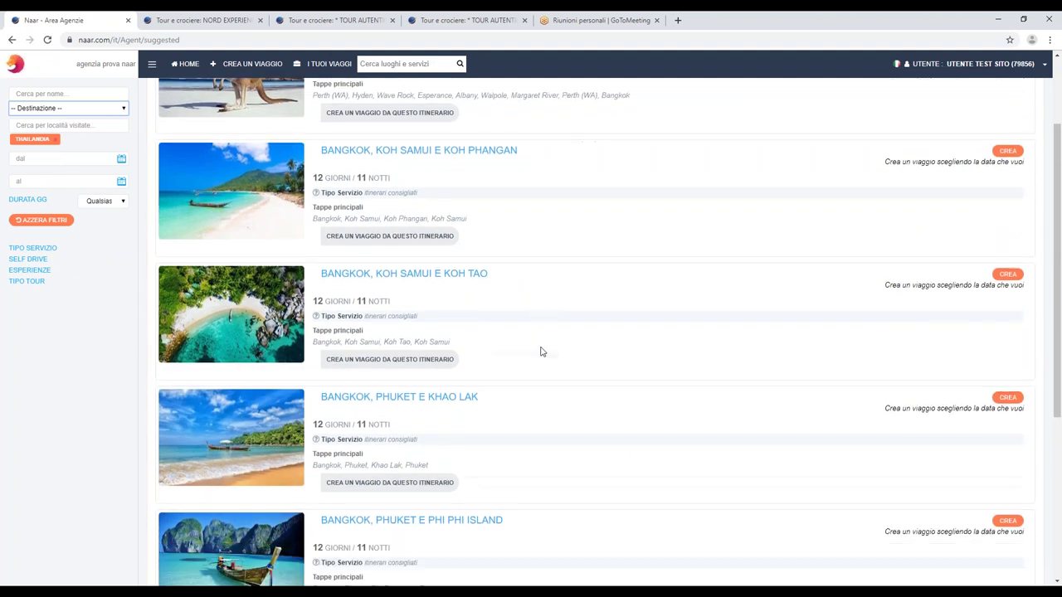
pyautogui.scroll(3, 542, 348)
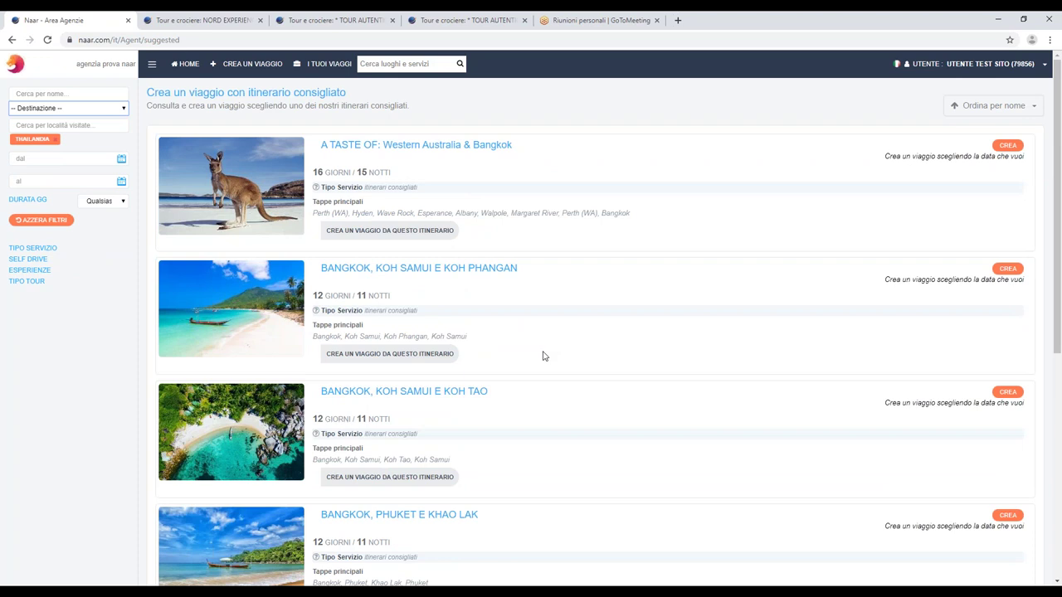
pyautogui.scroll(-1, 548, 341)
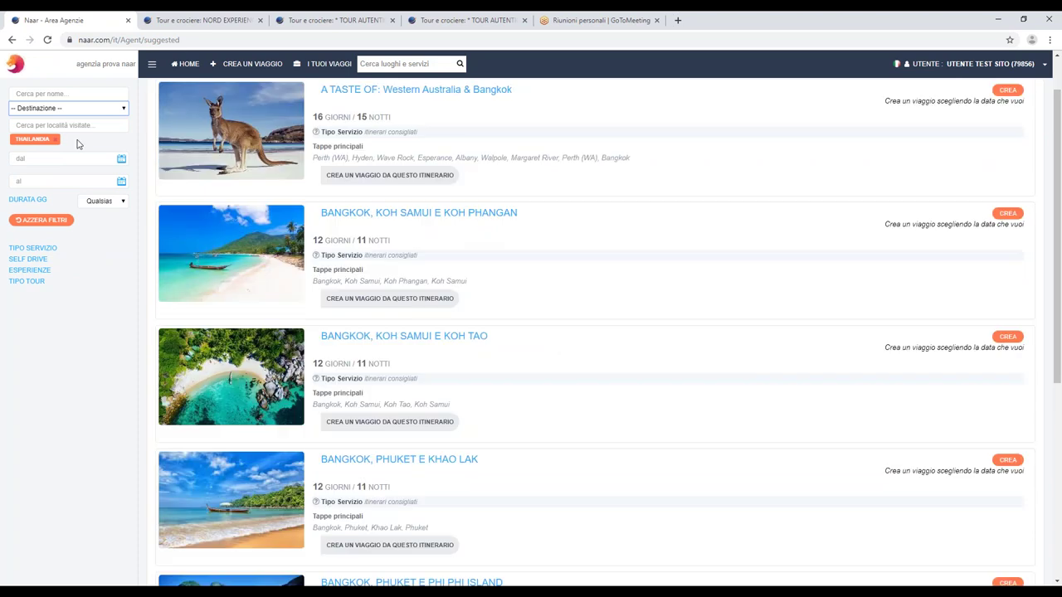
pyautogui.scroll(-1, 714, 221)
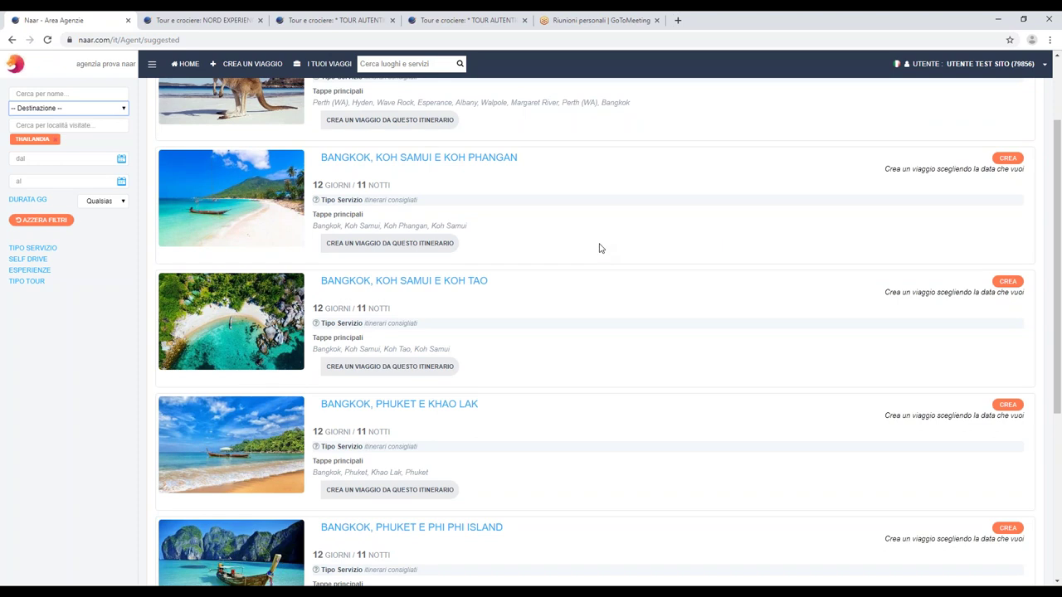
pyautogui.scroll(-2, 605, 275)
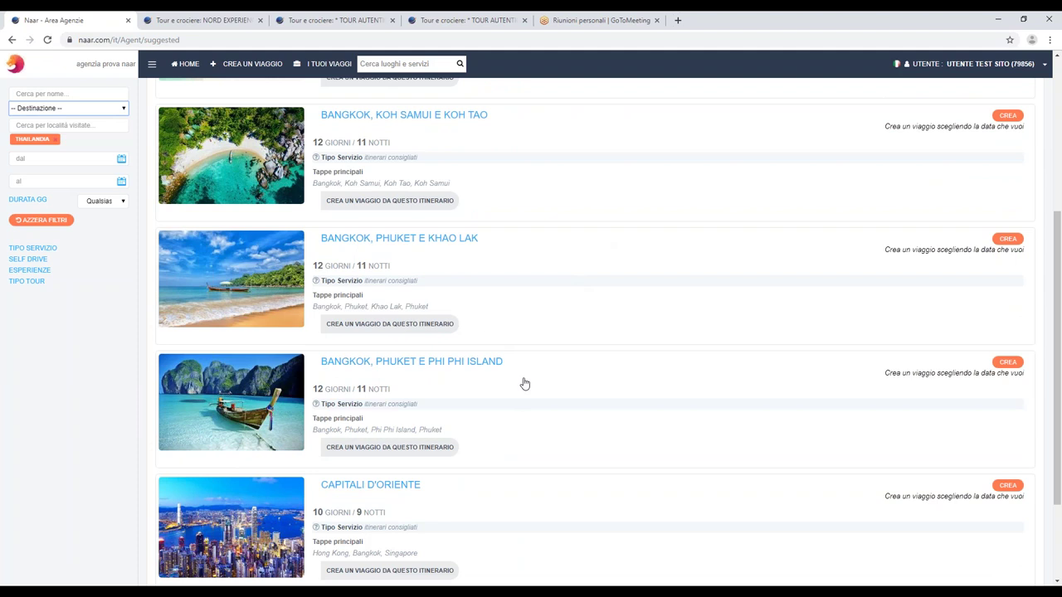
pyautogui.scroll(2, 524, 384)
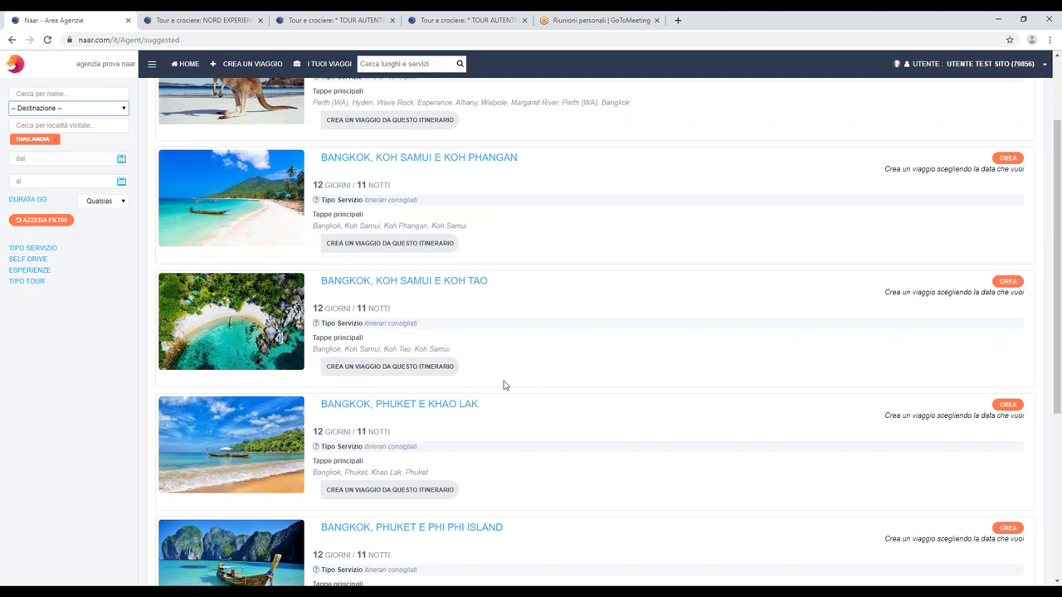
pyautogui.scroll(-1, 501, 406)
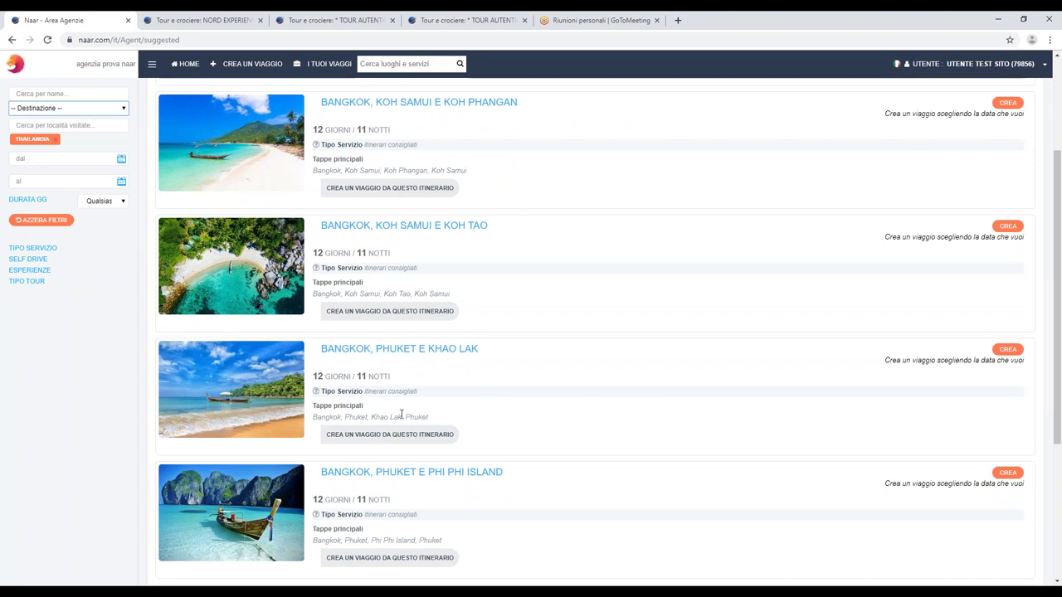
# Step: Open the Bangkok, Phuket e Khao Lak itinerary, review its route map and main stops, and return to the suggested itineraries list
pyautogui.click(404, 352)
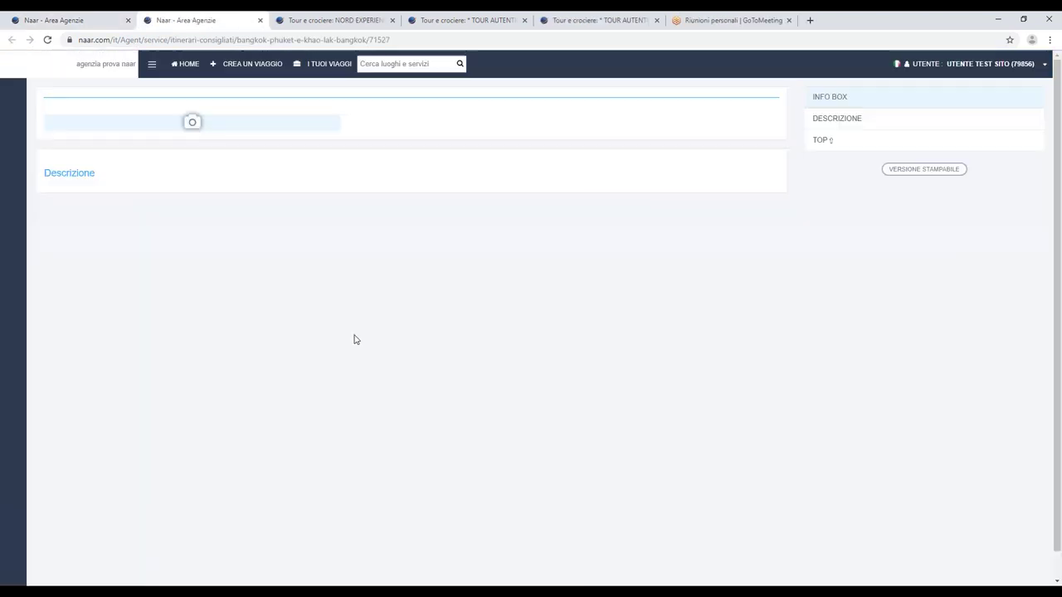
pyautogui.scroll(-2, 238, 353)
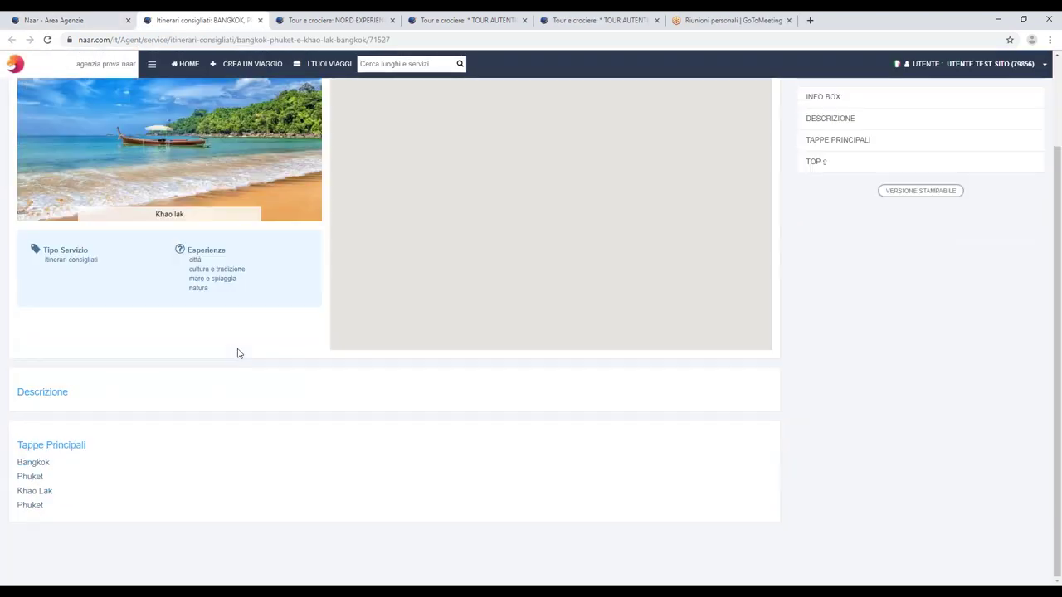
pyautogui.scroll(1, 237, 354)
pyautogui.scroll(1, 237, 354)
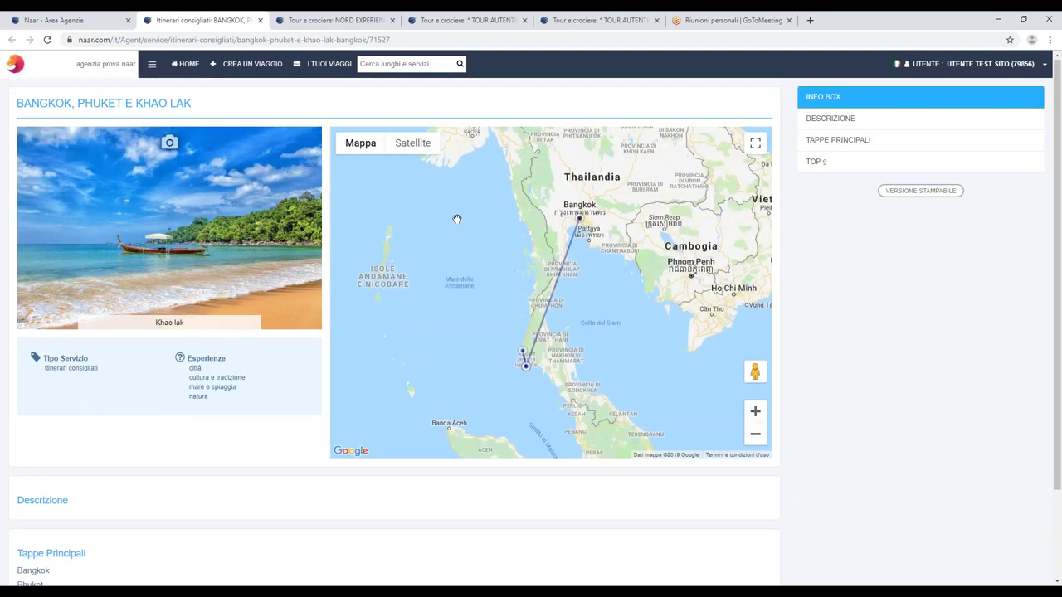
pyautogui.click(51, 15)
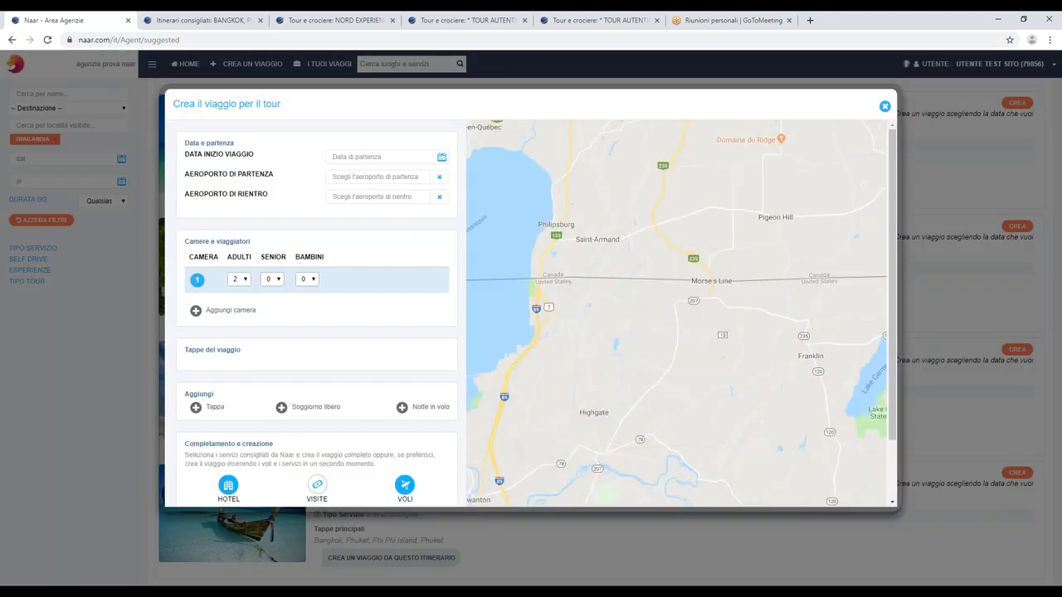
# Step: Set Milano (MIL) as the departure airport of the Bangkok, Phuket e Khao Lak trip starting 18/11/2019
pyautogui.click(376, 176)
pyautogui.write('mil')
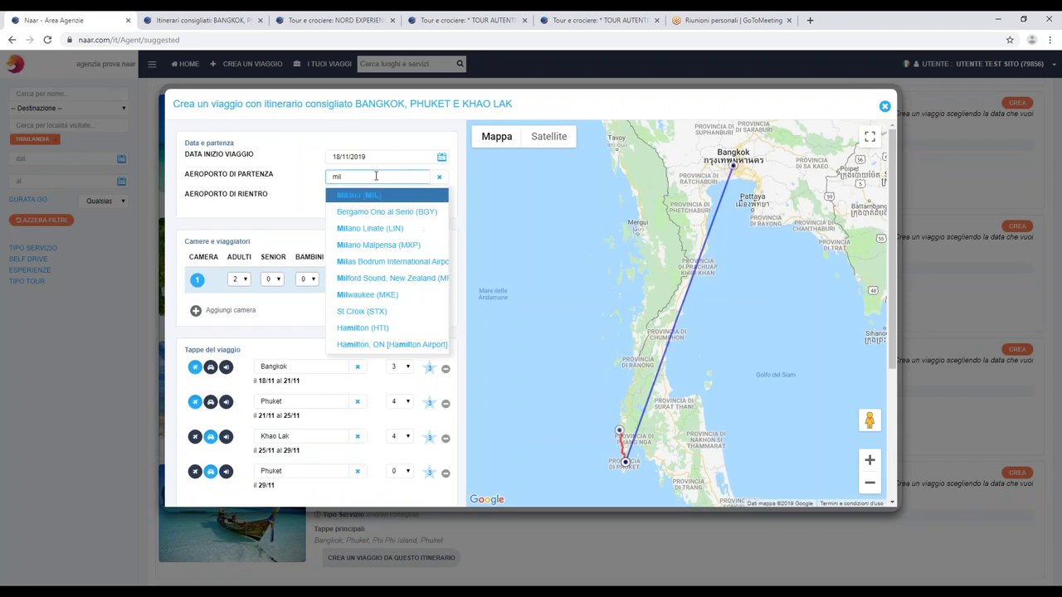
pyautogui.press('Return')
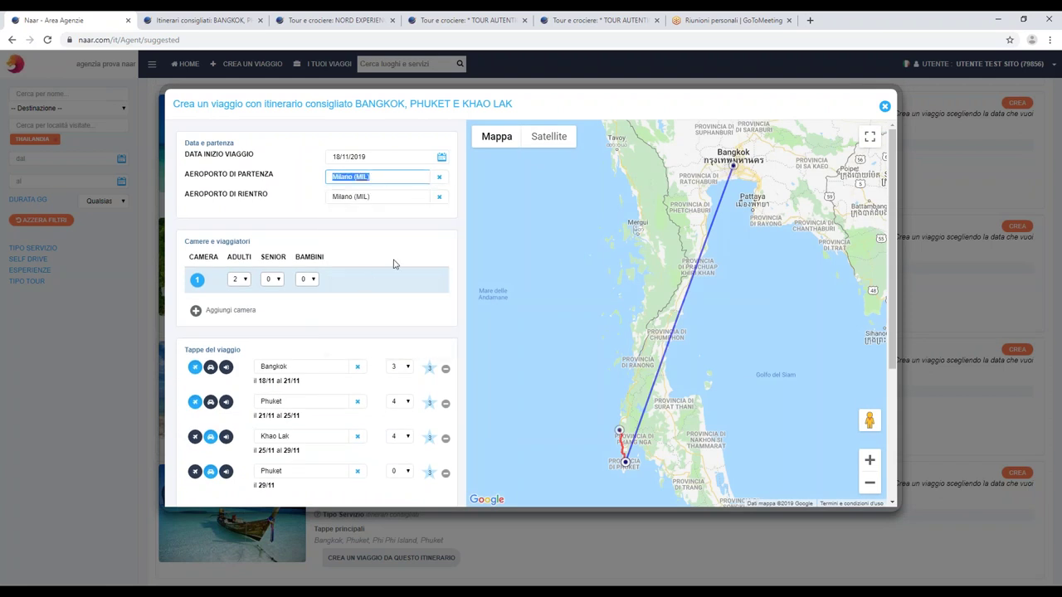
# Step: Set the first Phuket stop to 7 nights and the Bangkok stop to 2 nights
pyautogui.scroll(-2, 418, 422)
pyautogui.scroll(-2, 417, 421)
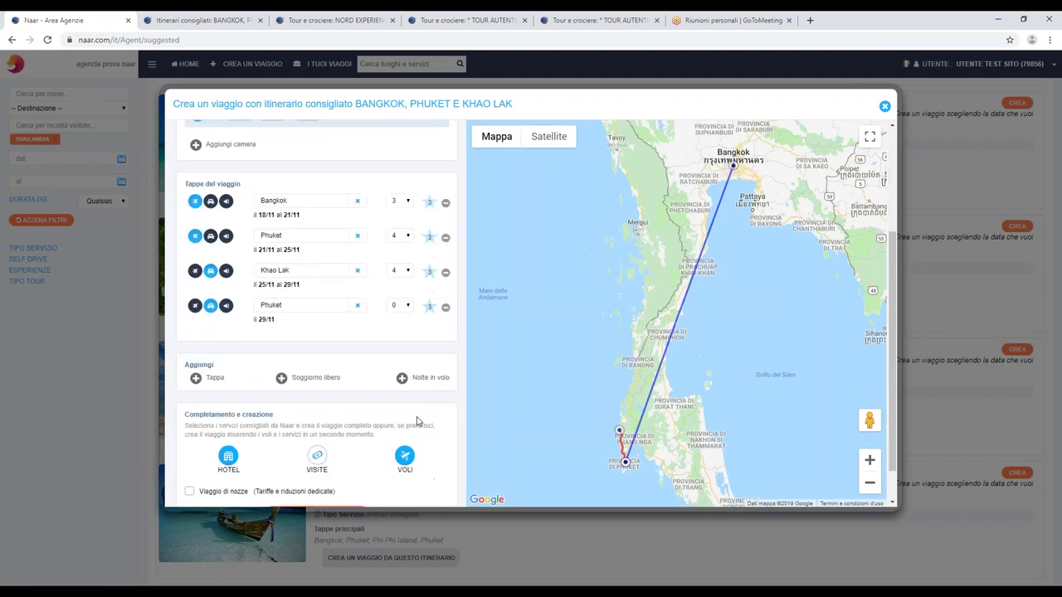
pyautogui.scroll(1, 358, 373)
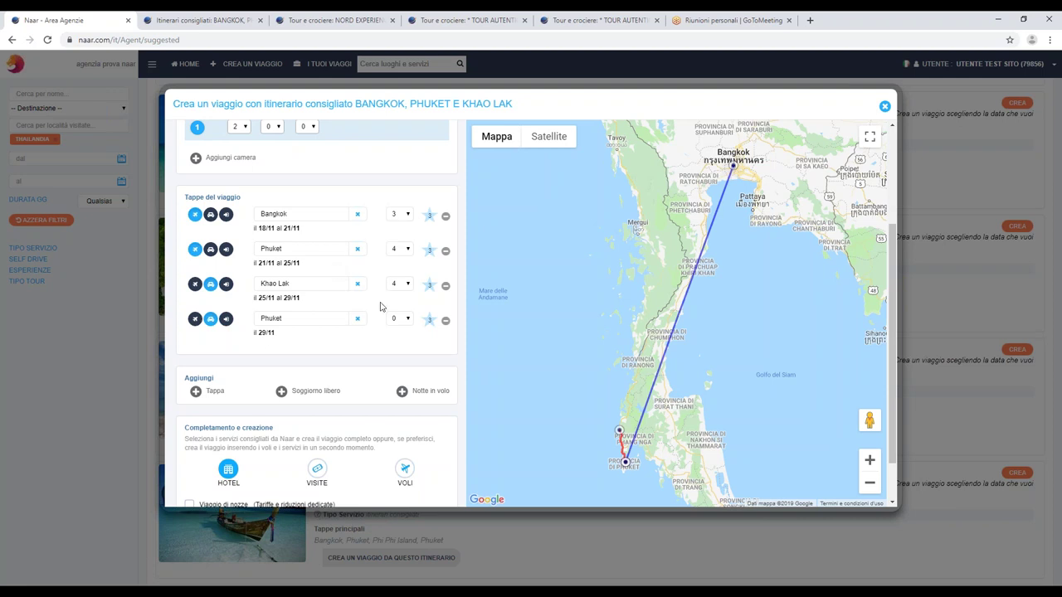
pyautogui.click(403, 252)
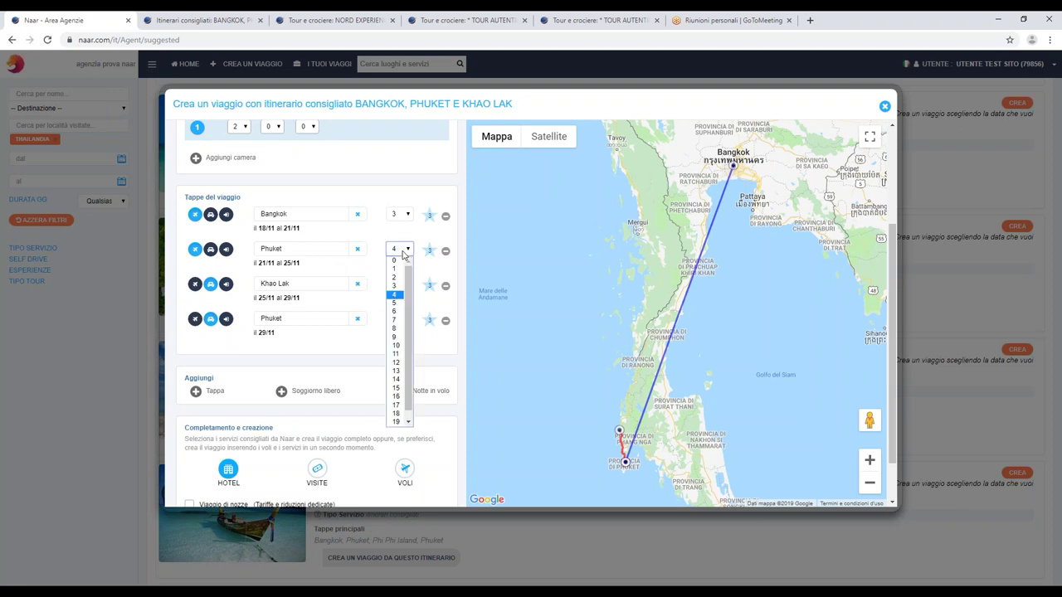
pyautogui.click(396, 321)
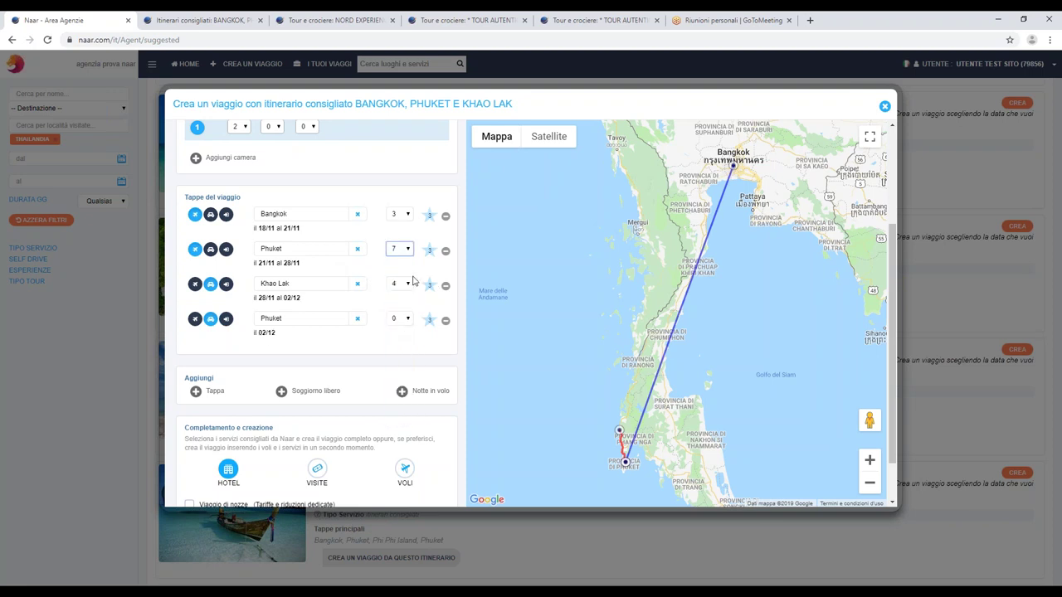
pyautogui.click(399, 214)
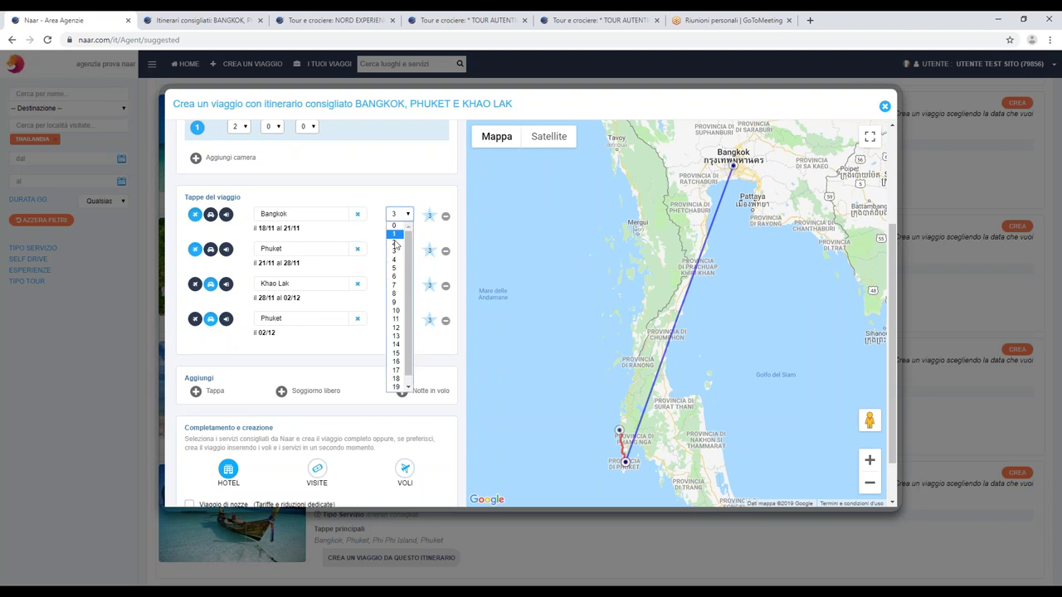
pyautogui.click(395, 244)
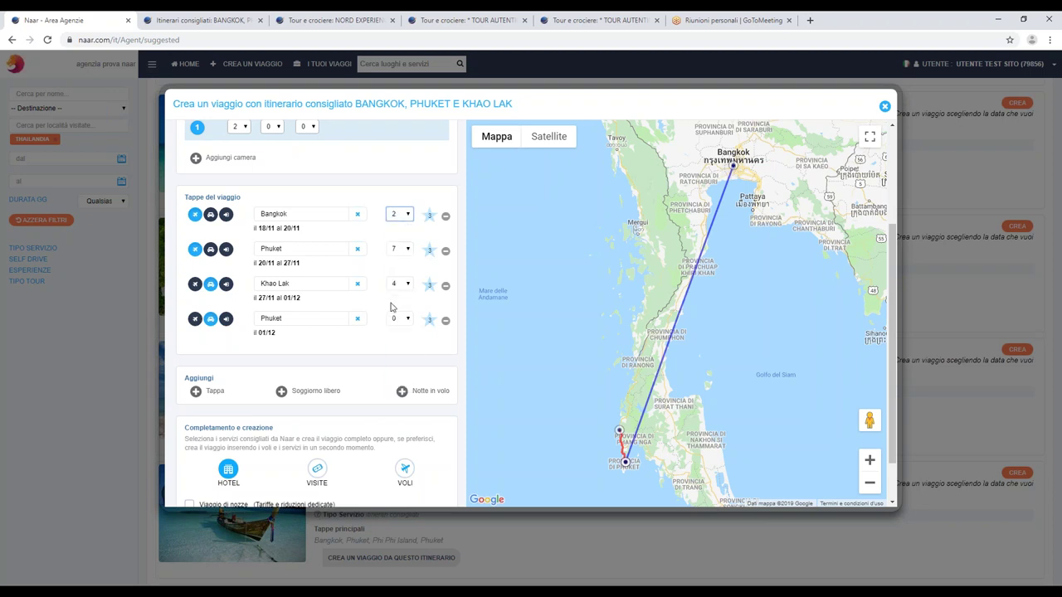
# Step: Include flights (Voli) along with the hotels and create the complete trip
pyautogui.scroll(-1, 384, 297)
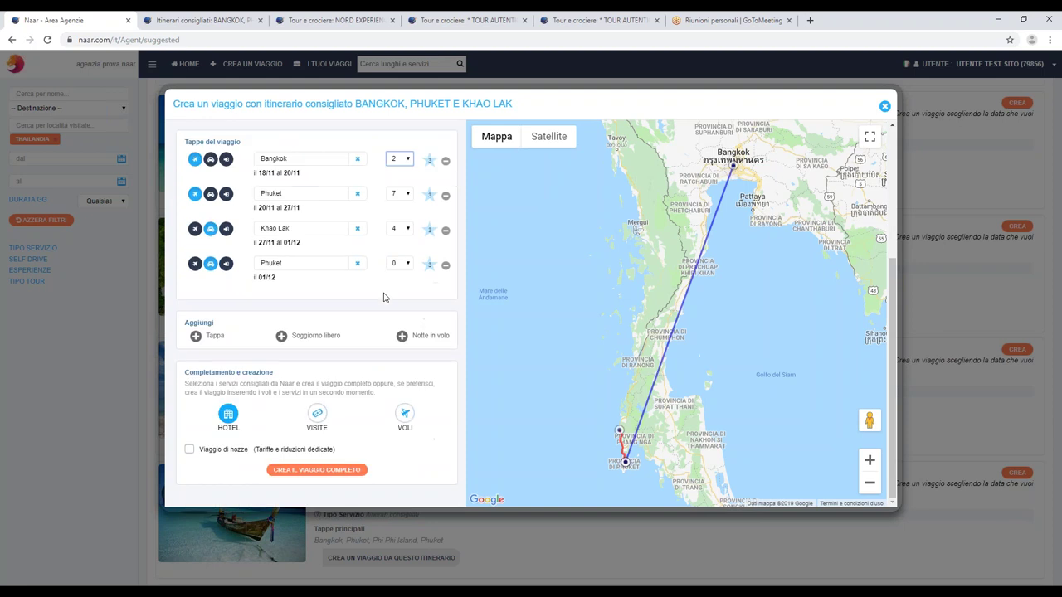
pyautogui.click(410, 417)
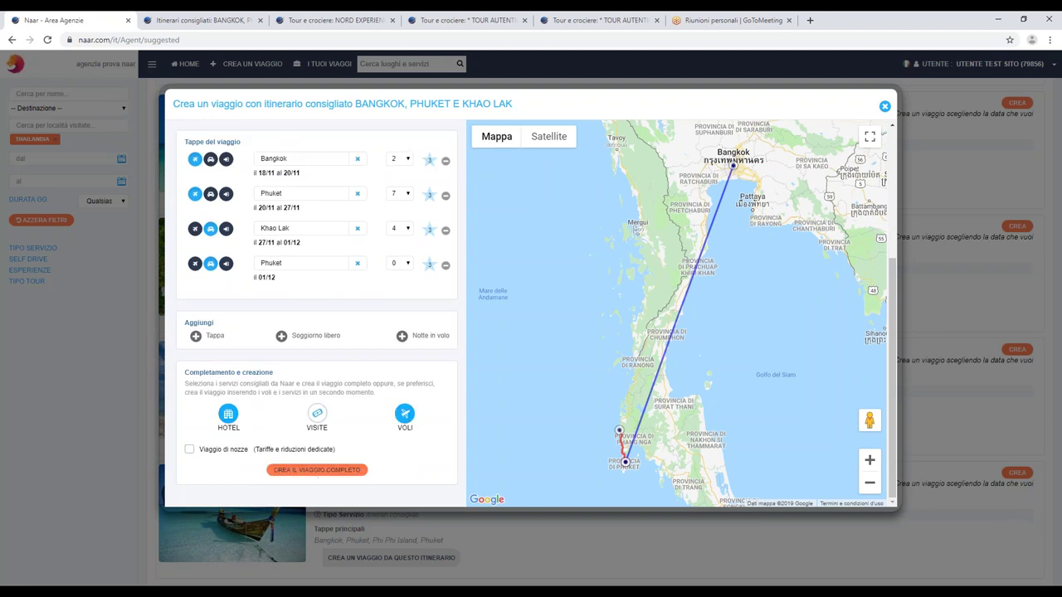
pyautogui.click(322, 471)
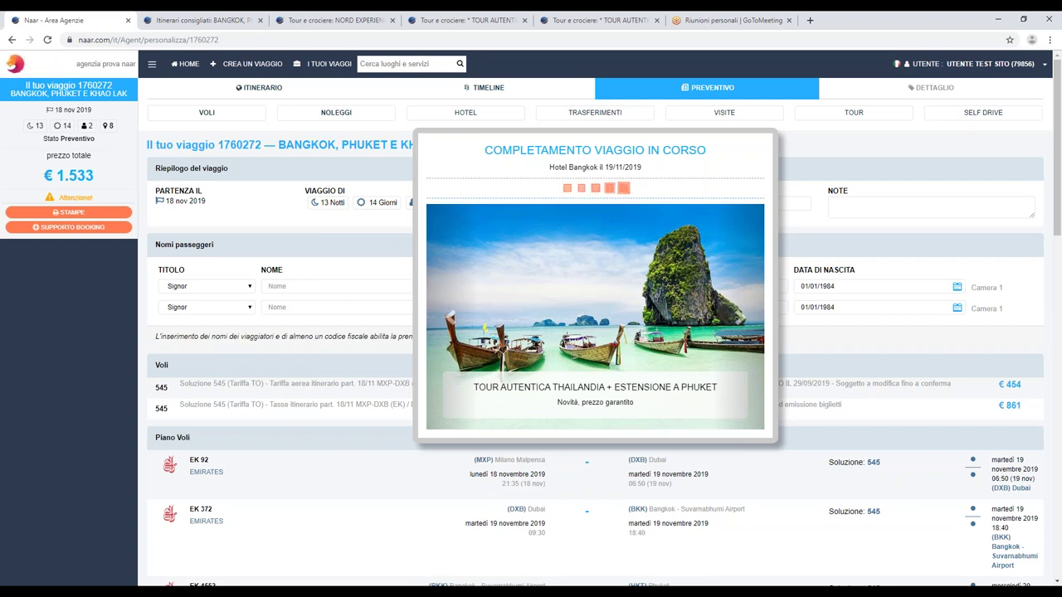
# Step: Examine the trip quote, including the flight plan and the services added for each stop
pyautogui.scroll(-5, 347, 432)
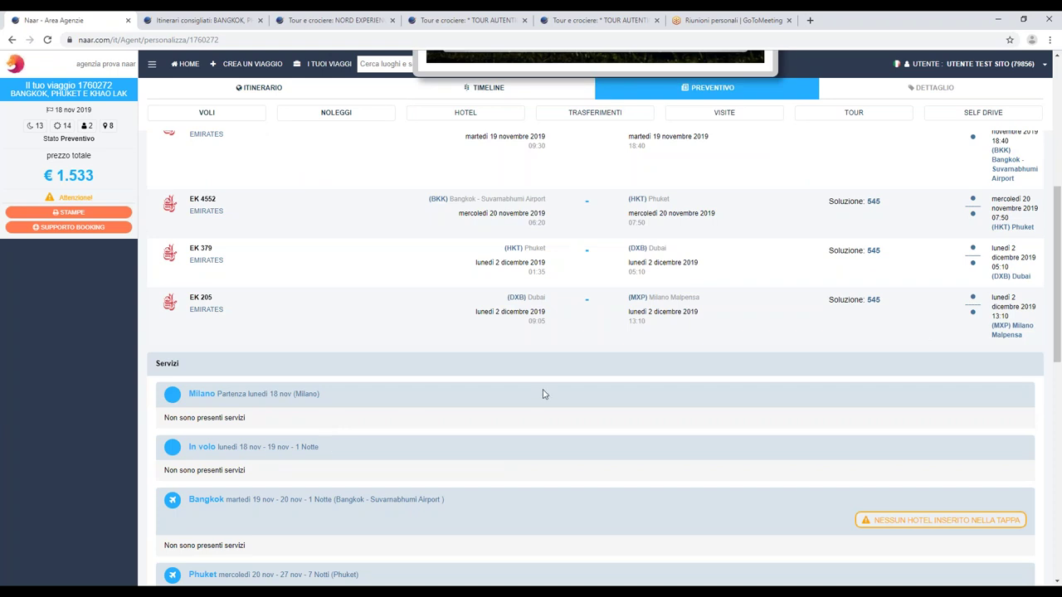
pyautogui.scroll(1, 543, 394)
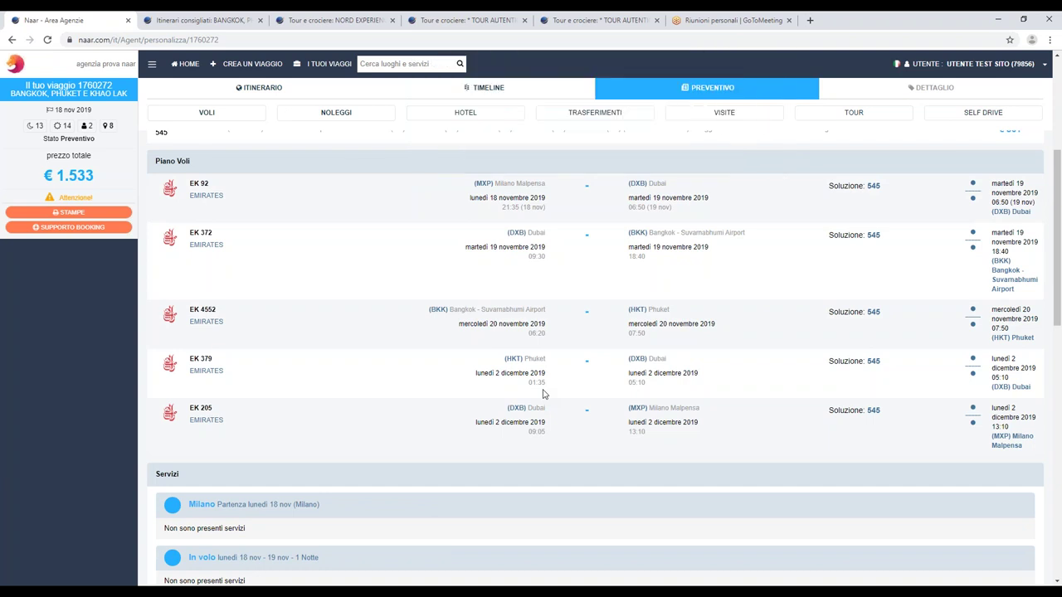
pyautogui.scroll(-2, 543, 394)
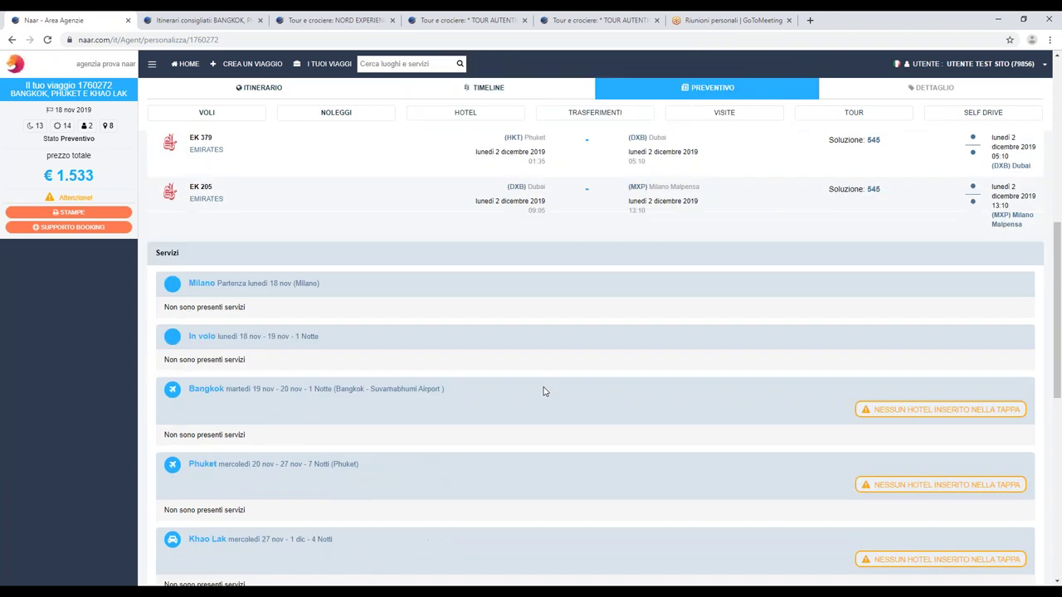
pyautogui.scroll(-1, 561, 367)
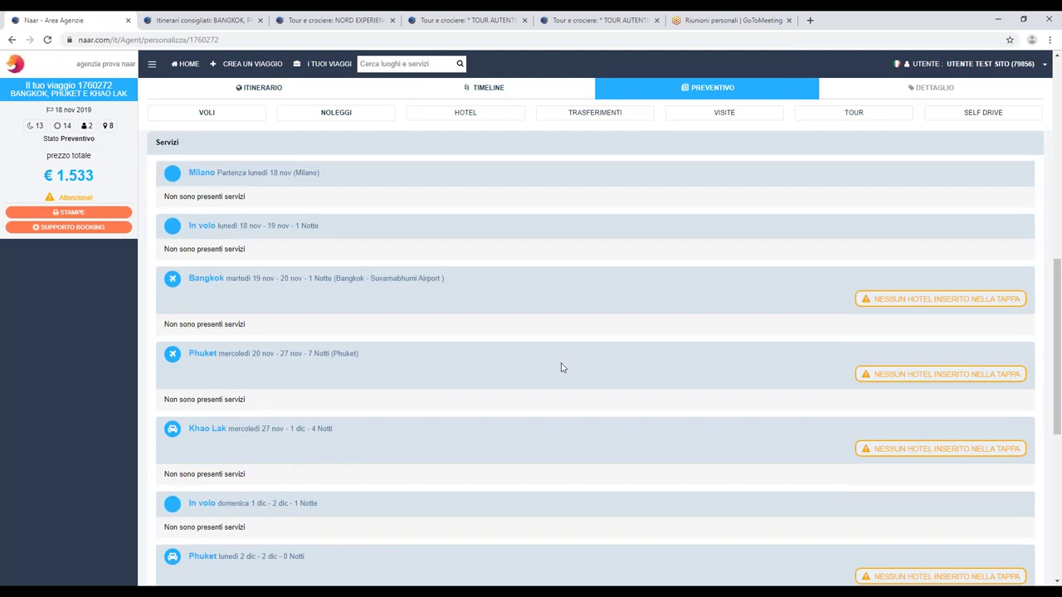
pyautogui.scroll(4, 560, 367)
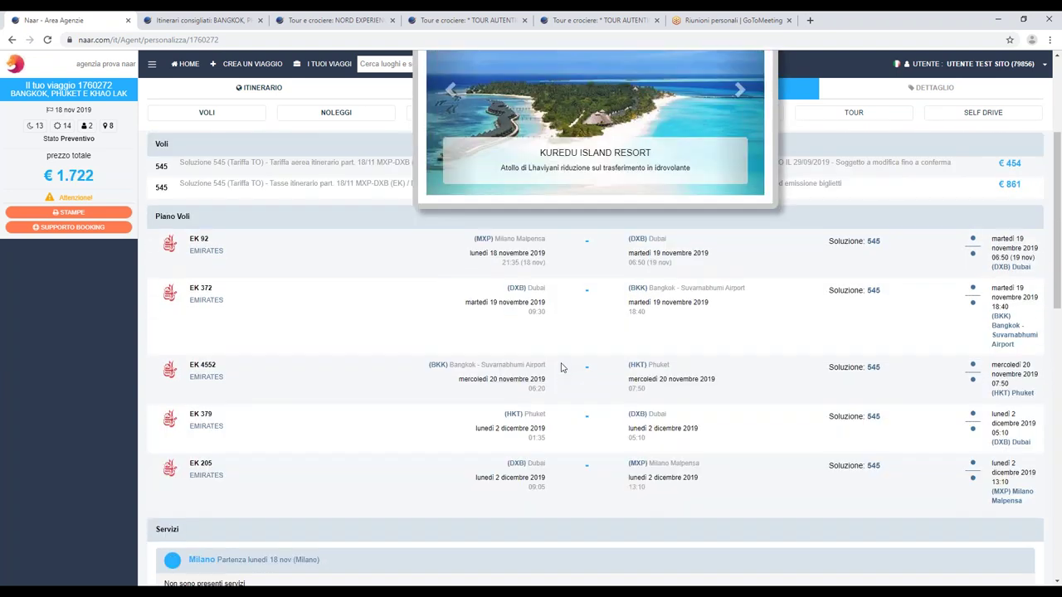
pyautogui.scroll(2, 561, 367)
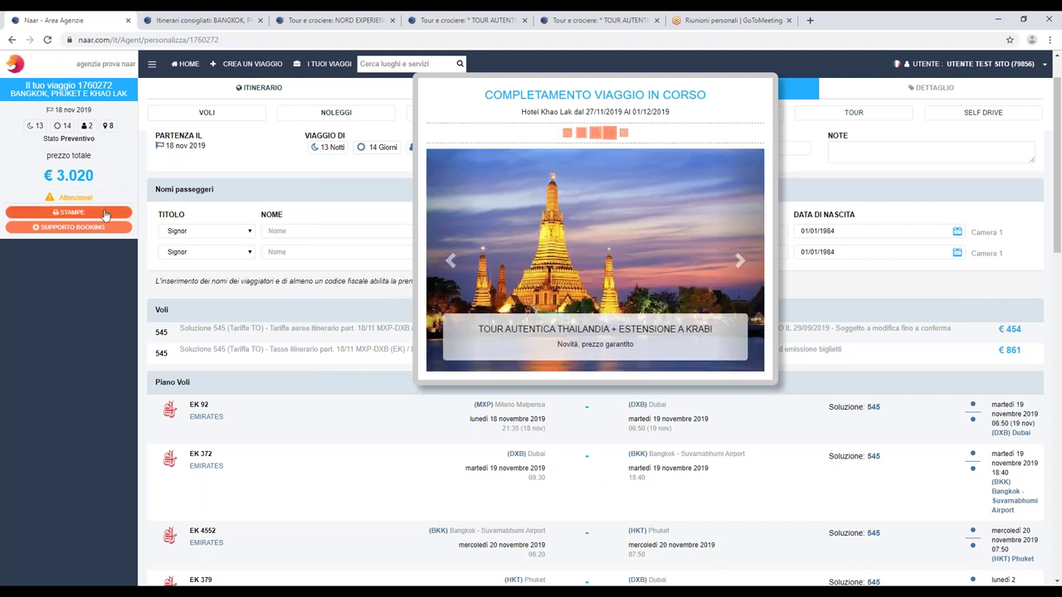
pyautogui.scroll(-3, 274, 349)
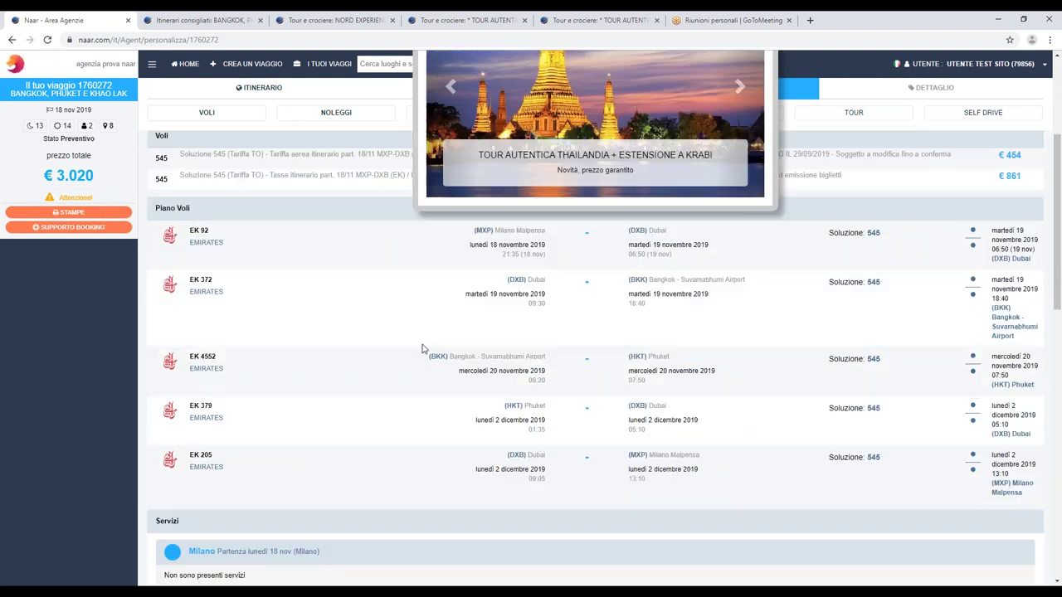
pyautogui.scroll(-3, 443, 347)
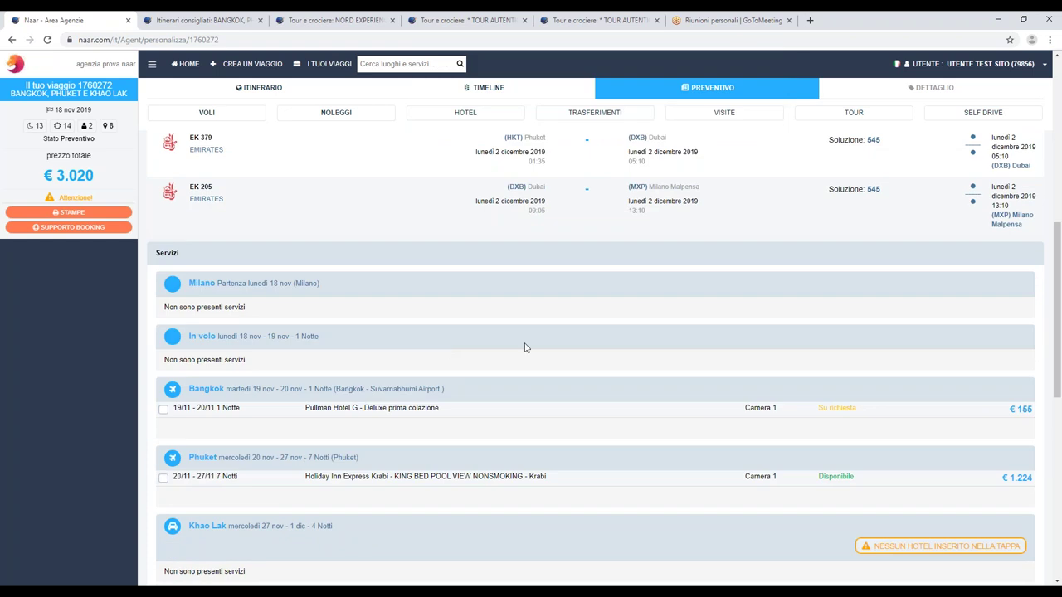
pyautogui.scroll(-2, 554, 346)
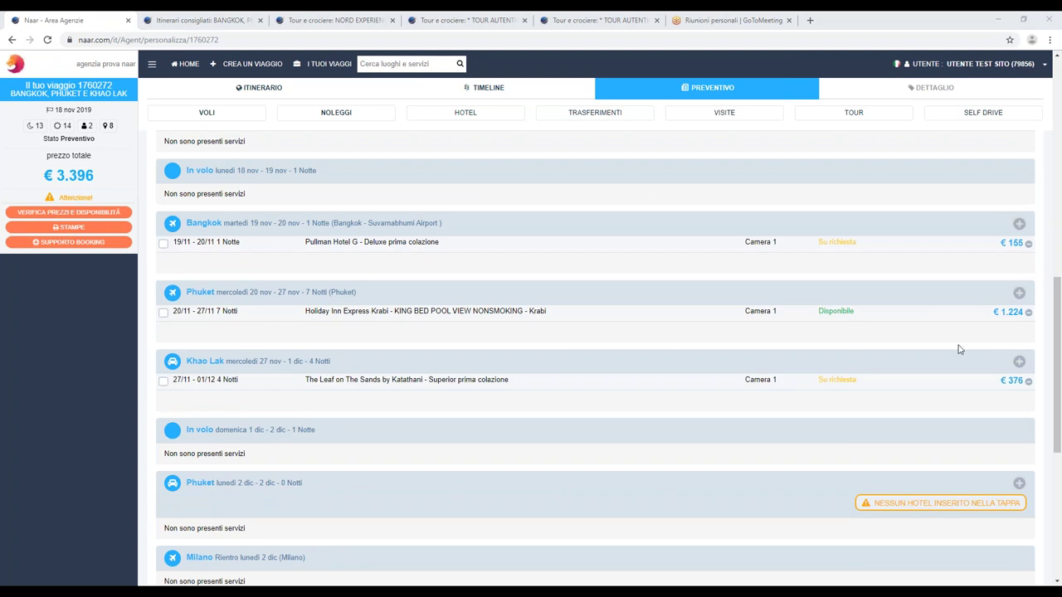
# Step: Search hotels for the 7-night Phuket stop and add the Karon Princess with Superior Room, Garden View
pyautogui.click(1019, 294)
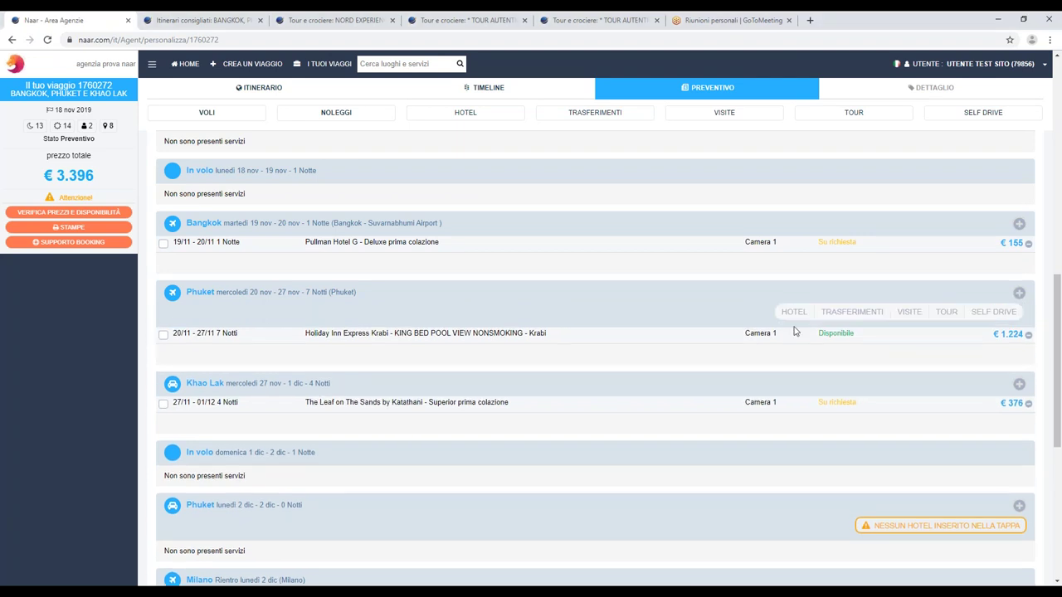
pyautogui.click(793, 314)
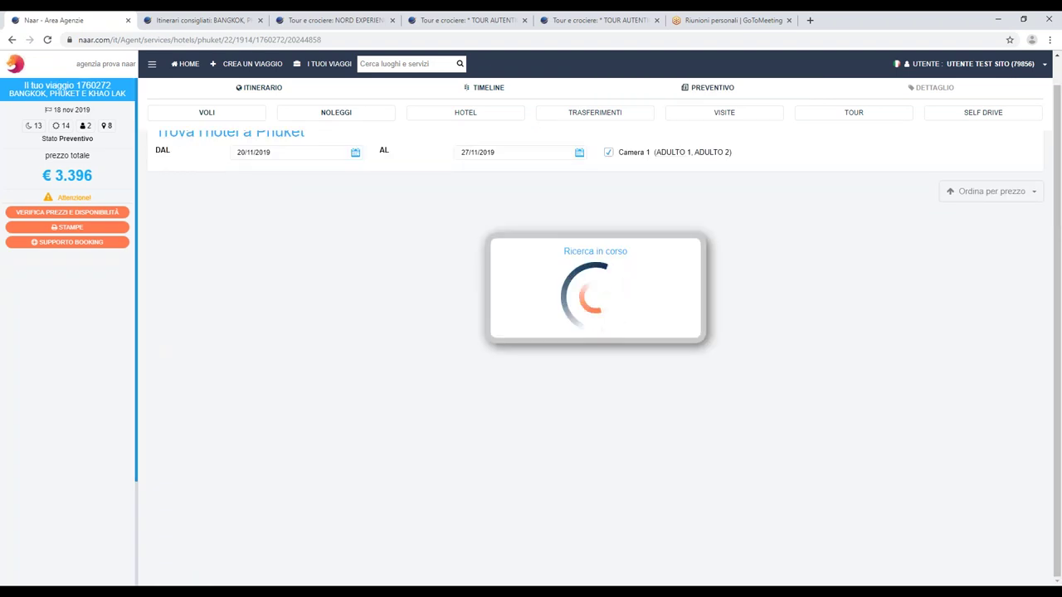
pyautogui.scroll(5, 595, 357)
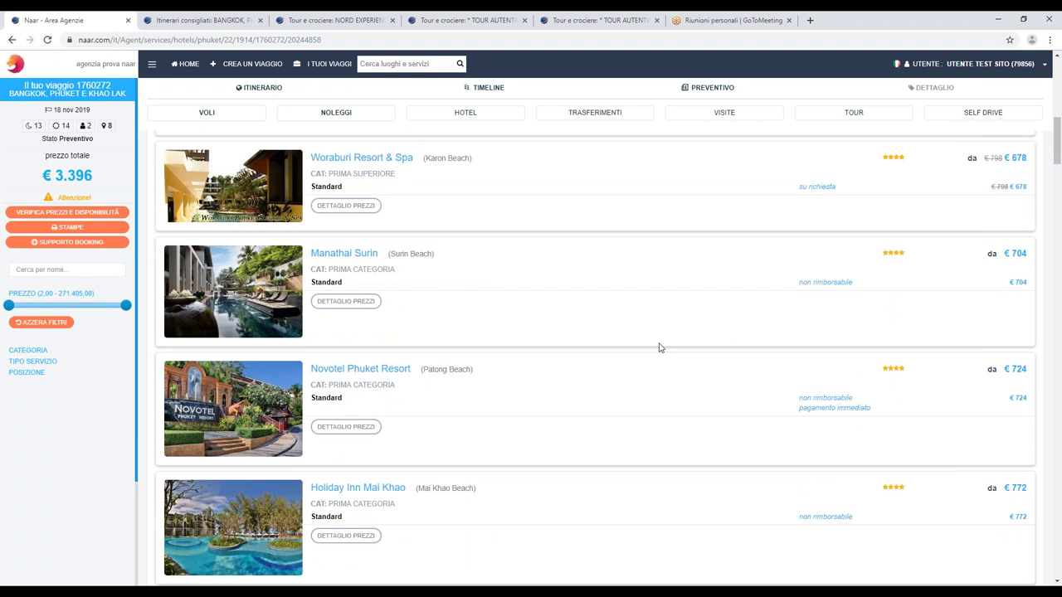
pyautogui.scroll(4, 660, 348)
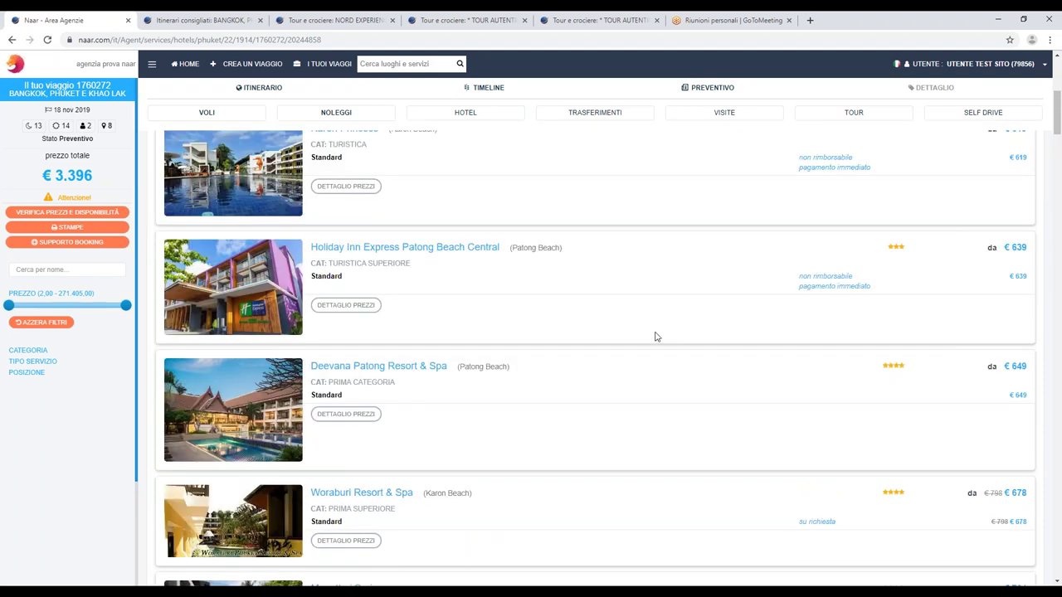
pyautogui.scroll(2, 657, 335)
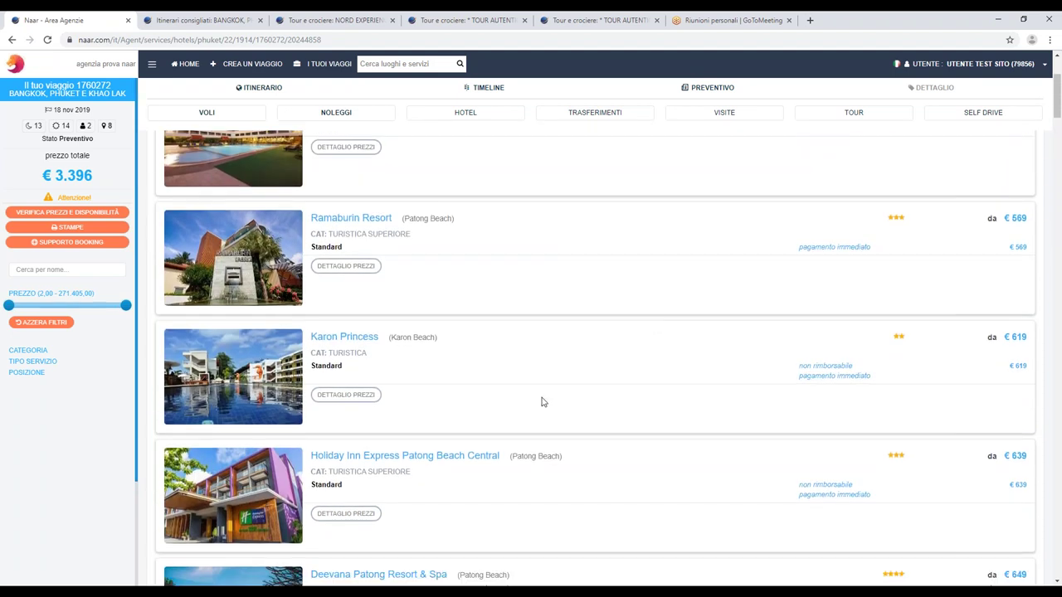
pyautogui.scroll(-1, 542, 401)
pyautogui.click(358, 352)
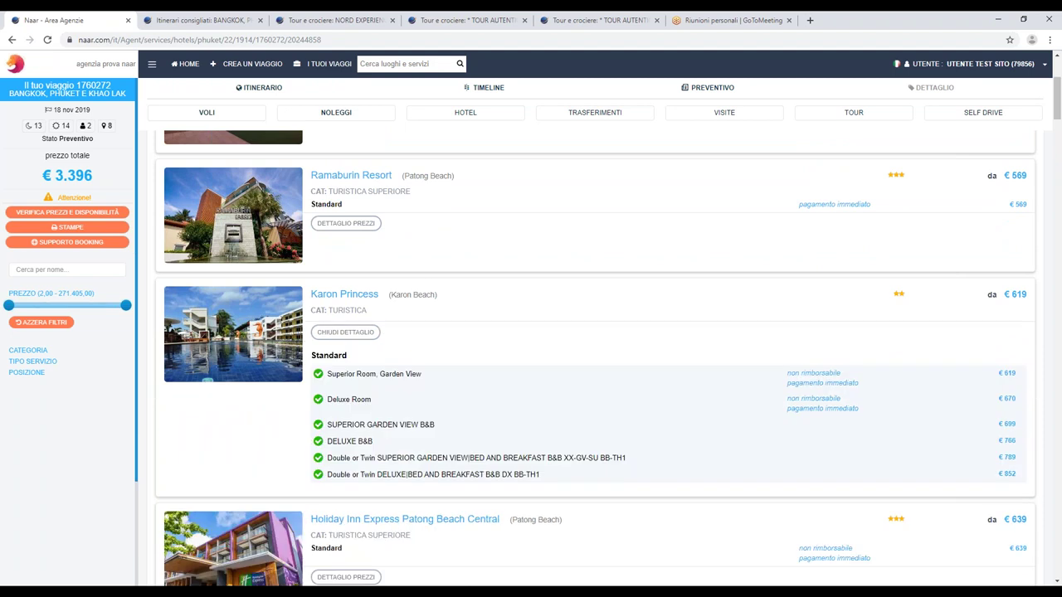
pyautogui.click(411, 378)
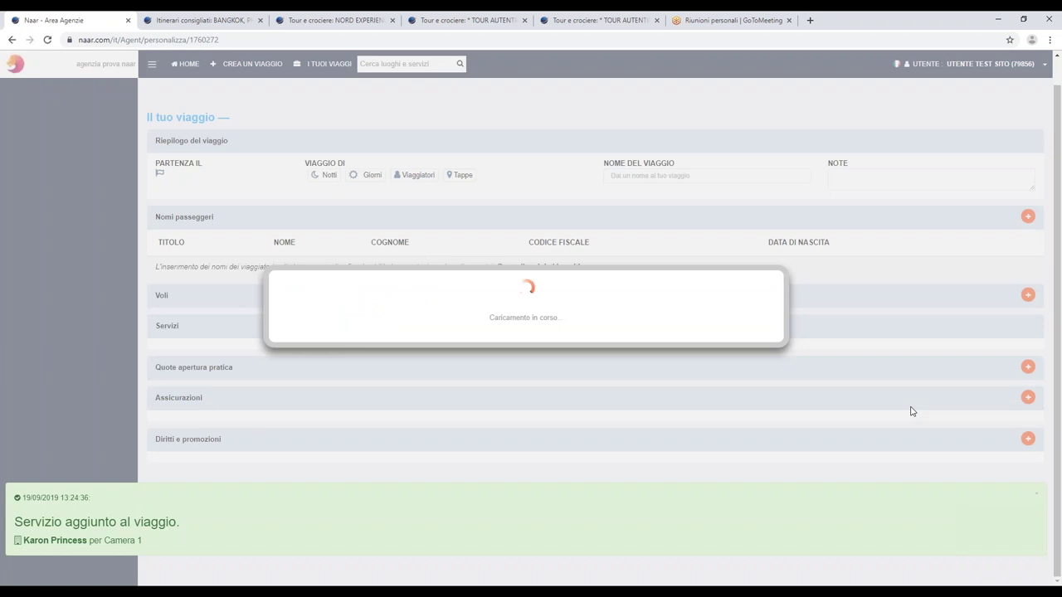
# Step: Delete the Holiday Inn Express Krabi from the Phuket stop's services
pyautogui.scroll(-5, 910, 411)
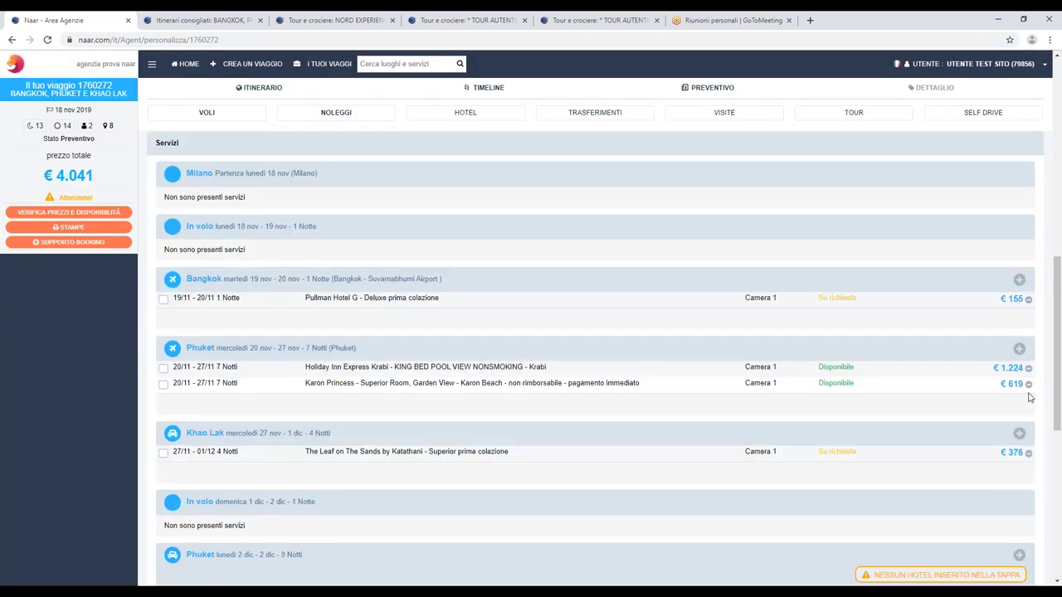
pyautogui.click(1028, 367)
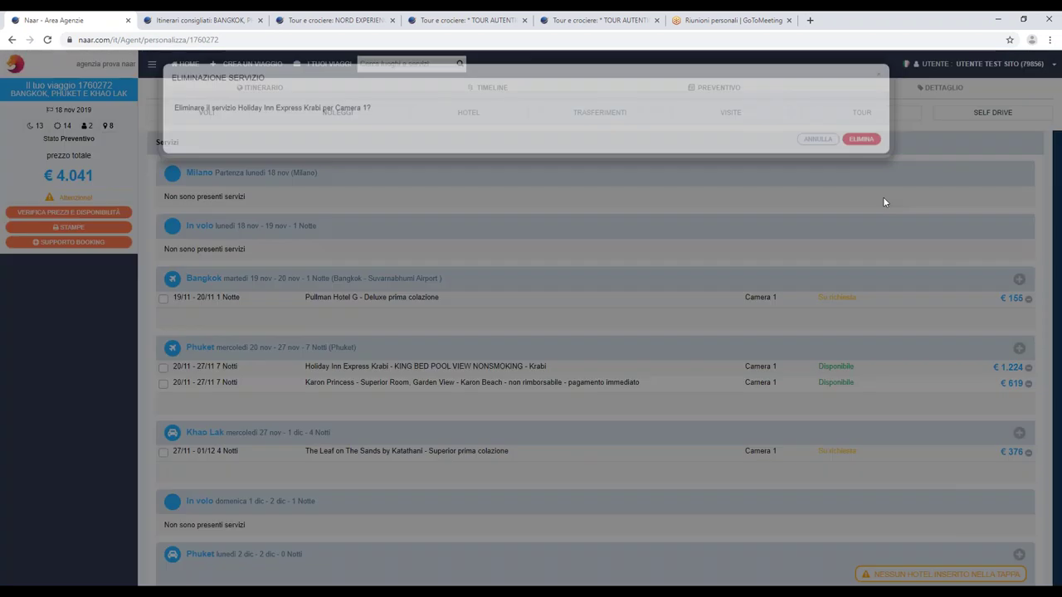
pyautogui.click(860, 139)
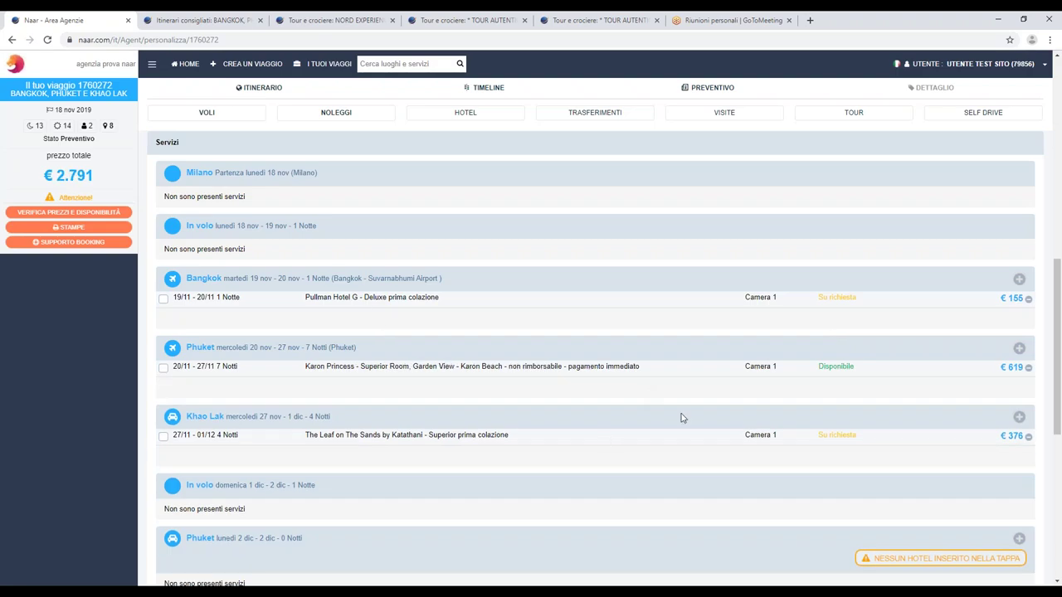
# Step: Add to the Bangkok stop collective transfers airport–hotel on 19/11 and hotel–airport on 20/11, plus the mandatory local assistance
pyautogui.click(1019, 280)
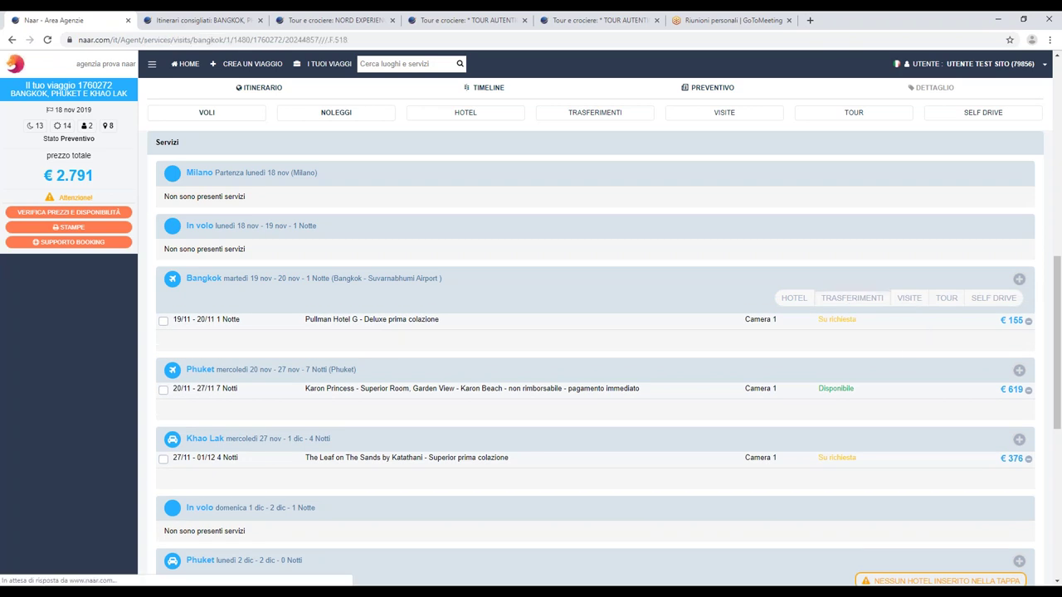
pyautogui.click(910, 298)
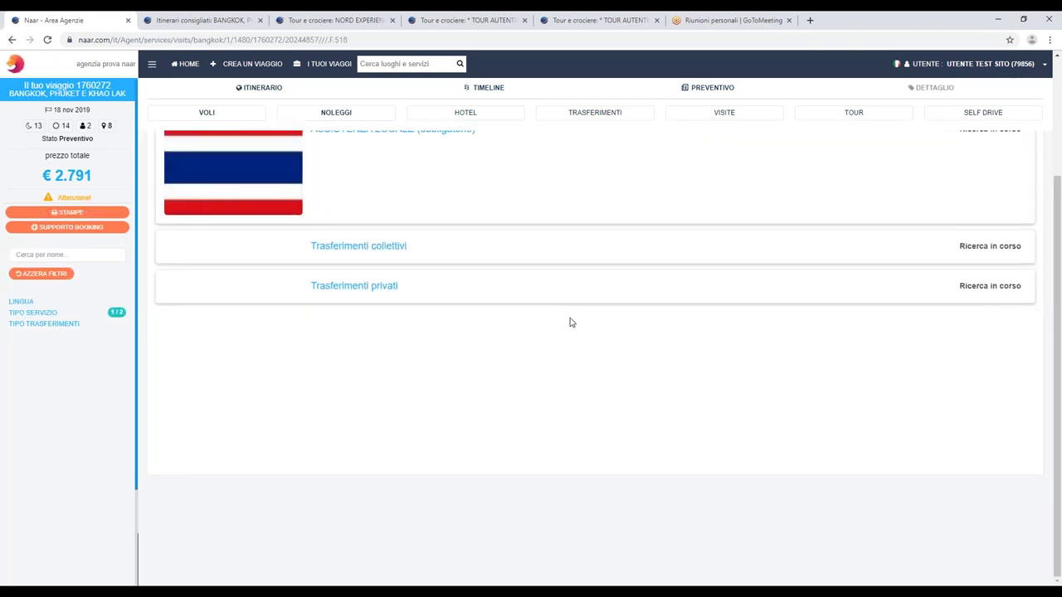
pyautogui.scroll(2, 570, 321)
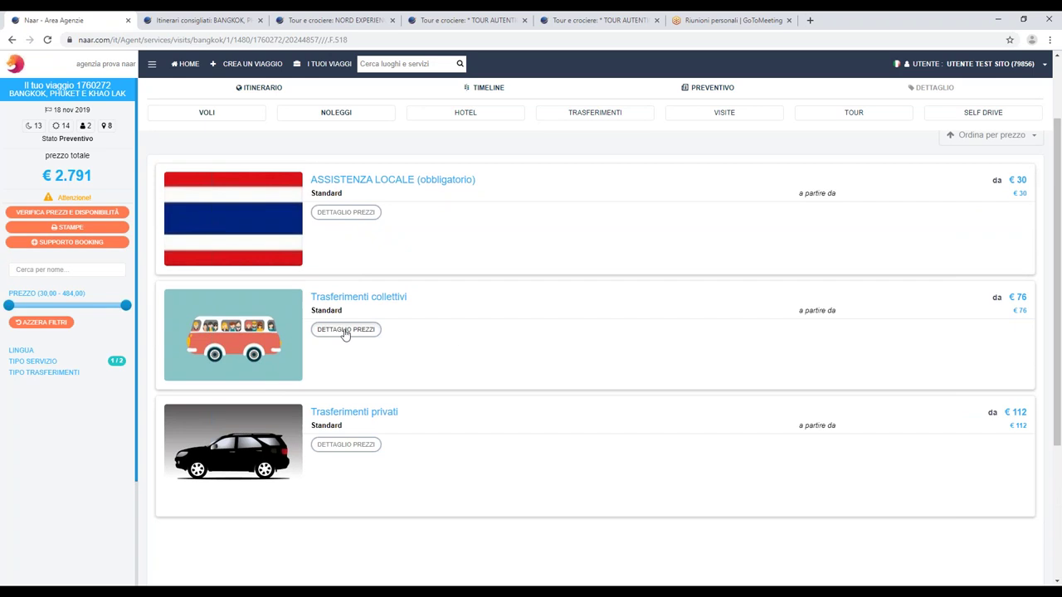
pyautogui.click(345, 330)
pyautogui.click(340, 370)
pyautogui.click(401, 424)
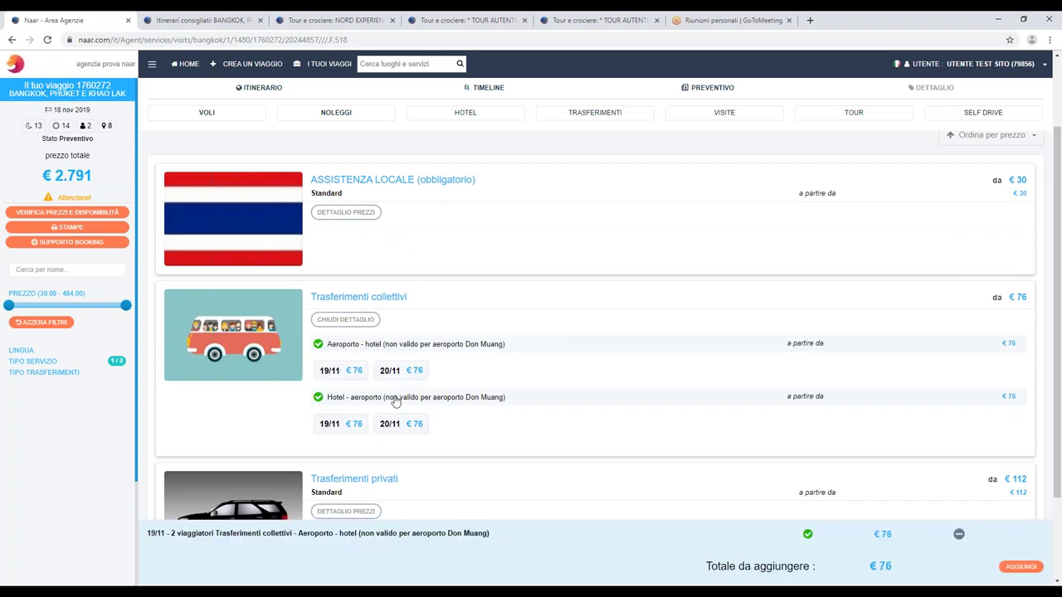
pyautogui.click(362, 214)
pyautogui.click(336, 257)
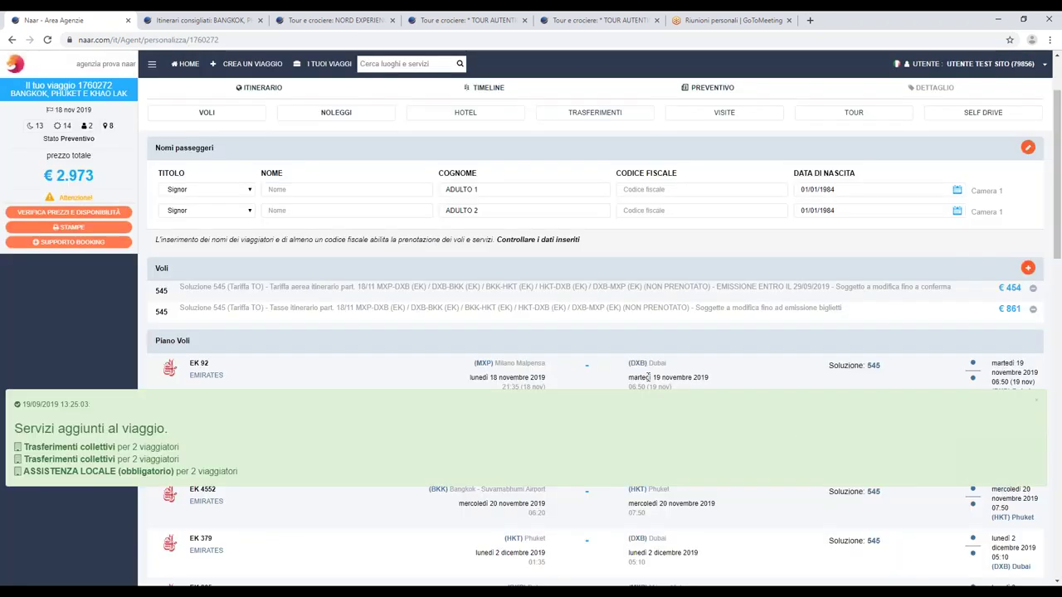
# Step: Search transfers for the 7-night Phuket stop and select the collective airport–hotel transfer for 20/11
pyautogui.scroll(-7, 648, 378)
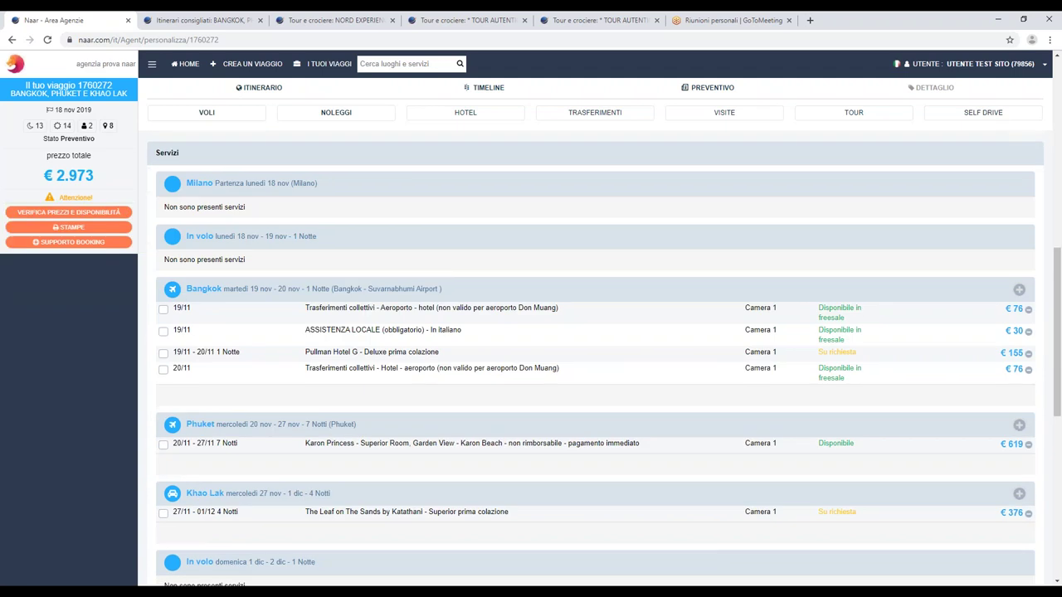
pyautogui.scroll(-2, 955, 300)
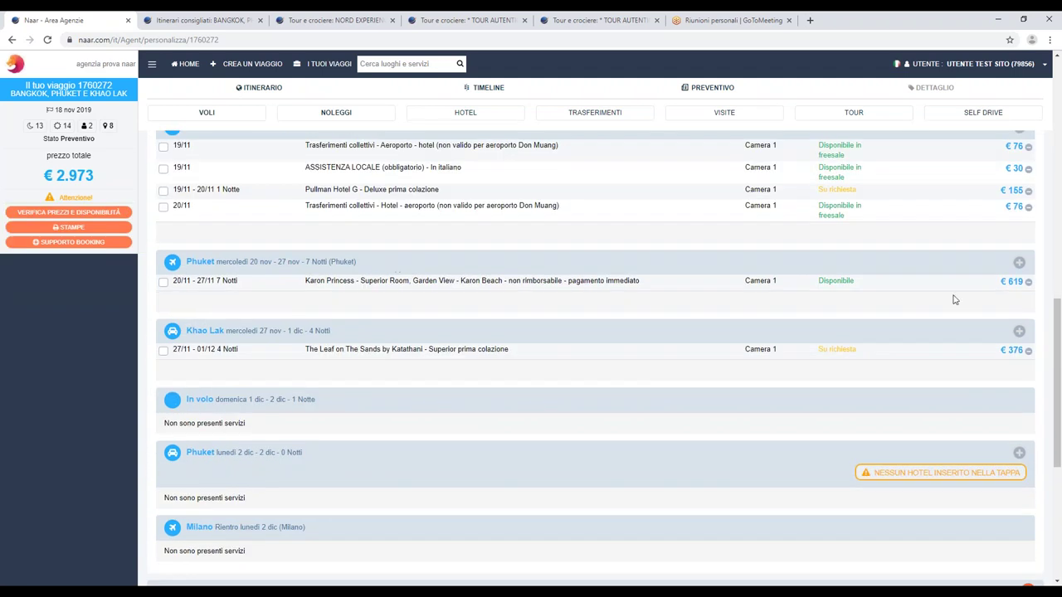
pyautogui.click(1021, 264)
pyautogui.click(853, 287)
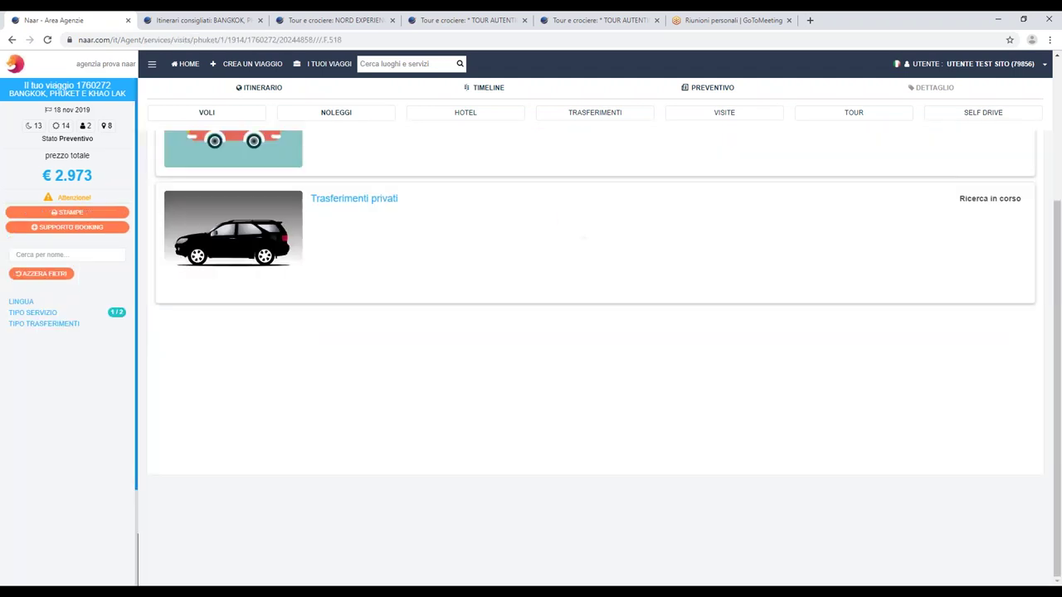
pyautogui.scroll(2, 535, 328)
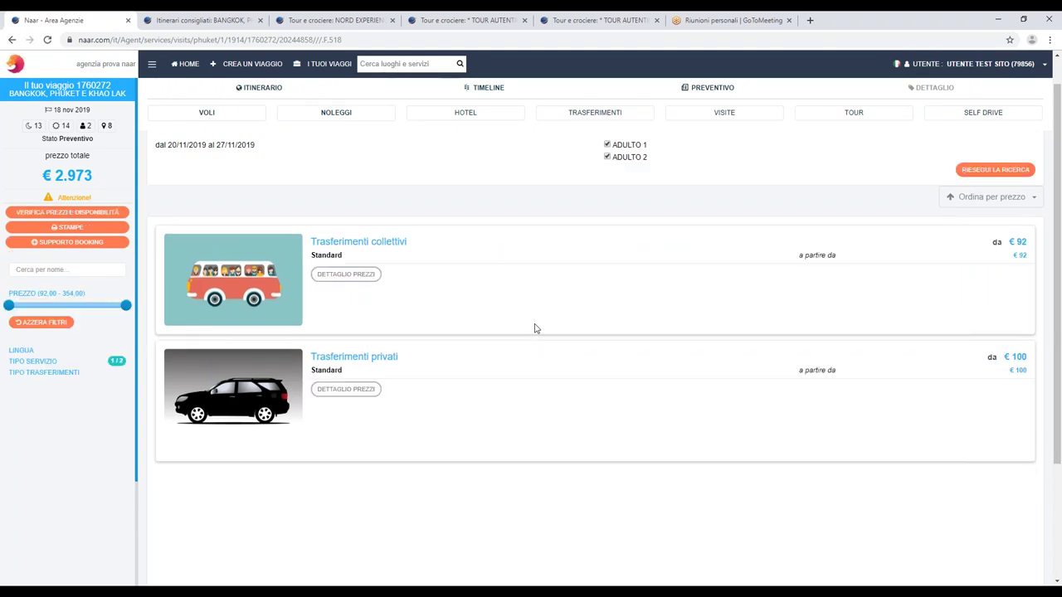
pyautogui.click(322, 274)
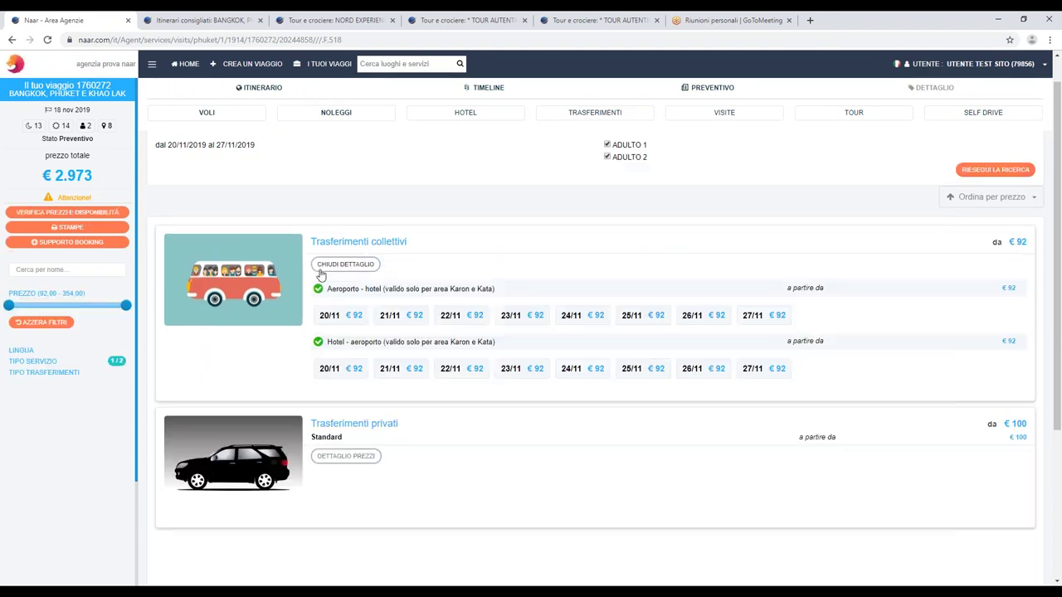
pyautogui.click(341, 318)
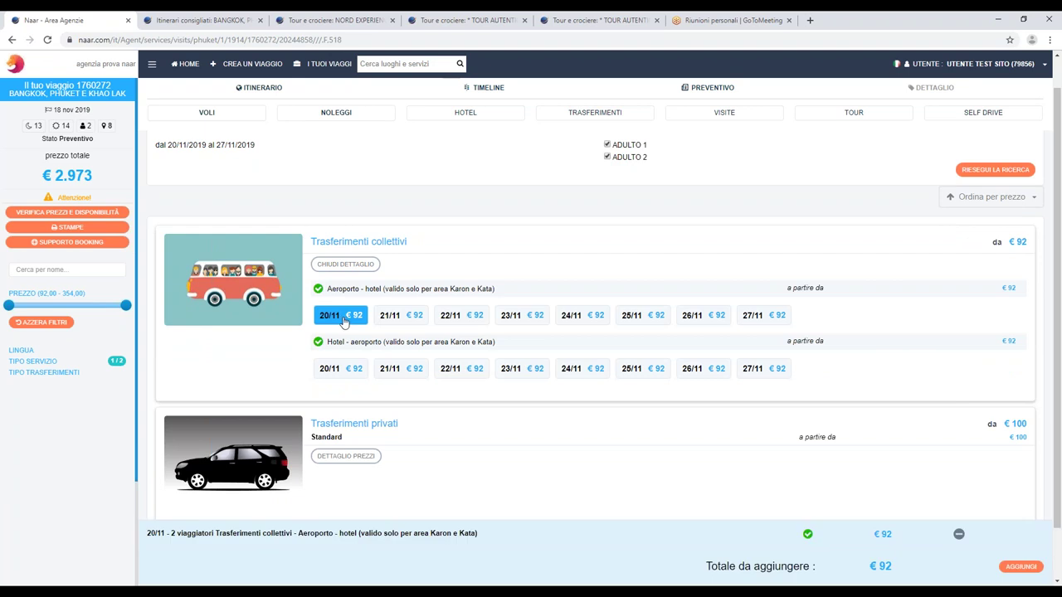
# Step: Select the private transfer Aeroporto Phuket - hotel Khao Lak for 27/11 and add both chosen Phuket transfers to the trip
pyautogui.click(362, 457)
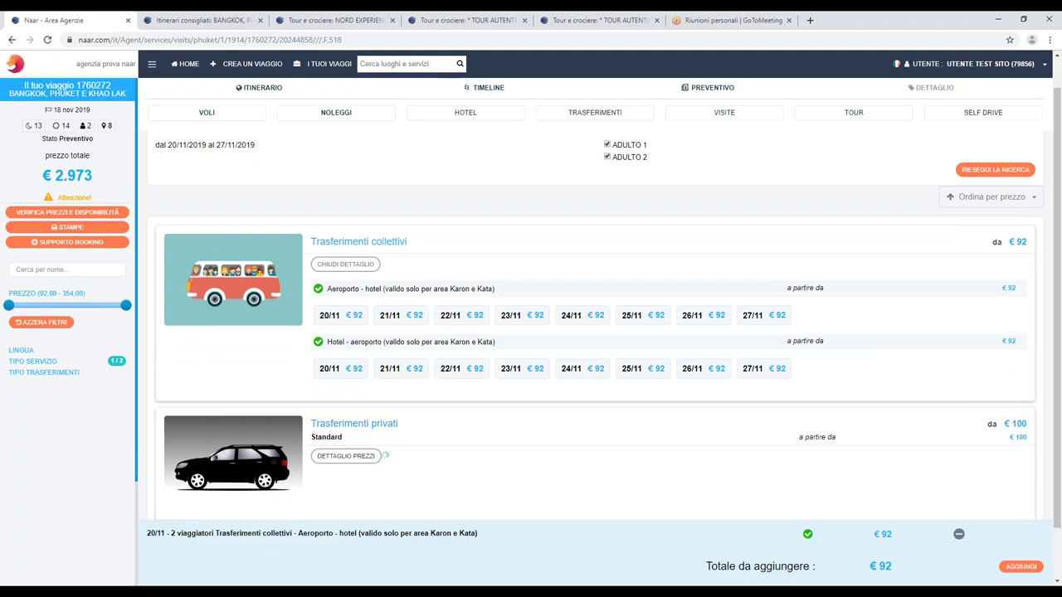
pyautogui.scroll(-2, 465, 422)
pyautogui.scroll(-2, 468, 417)
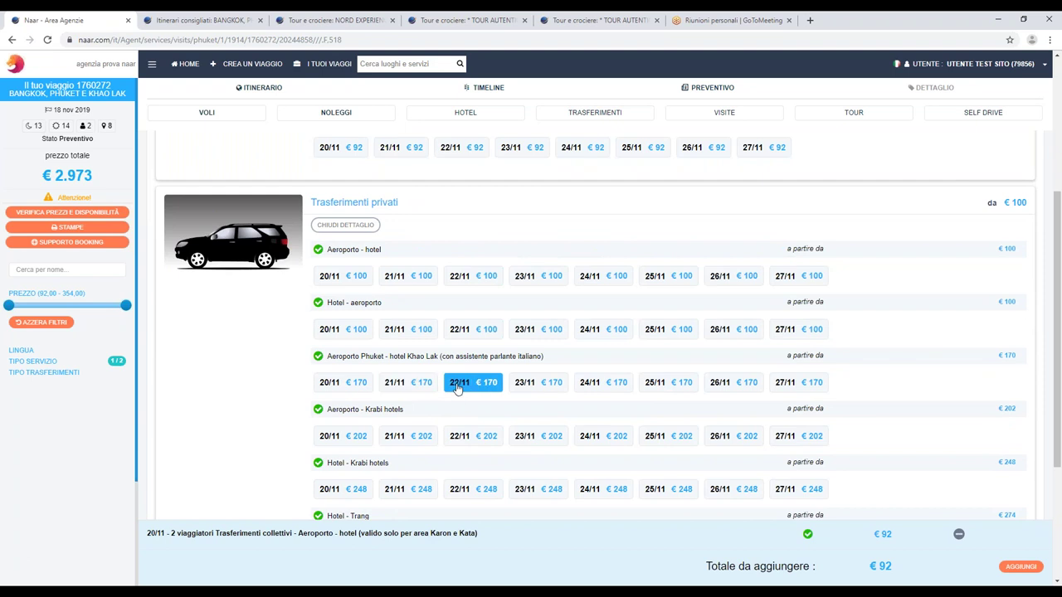
pyautogui.scroll(-2, 456, 390)
pyautogui.scroll(-1, 457, 389)
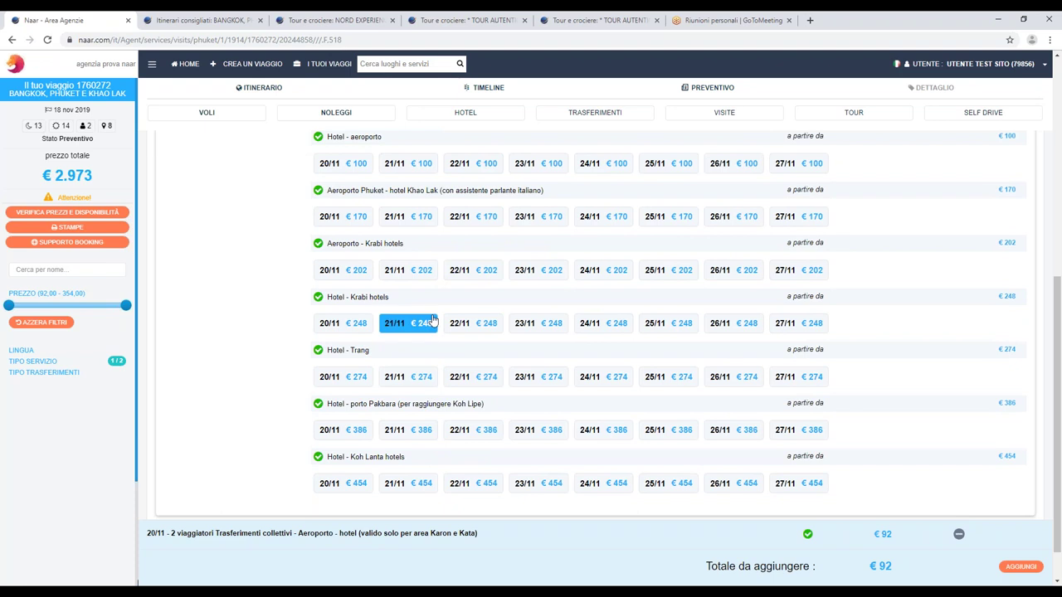
pyautogui.scroll(1, 411, 332)
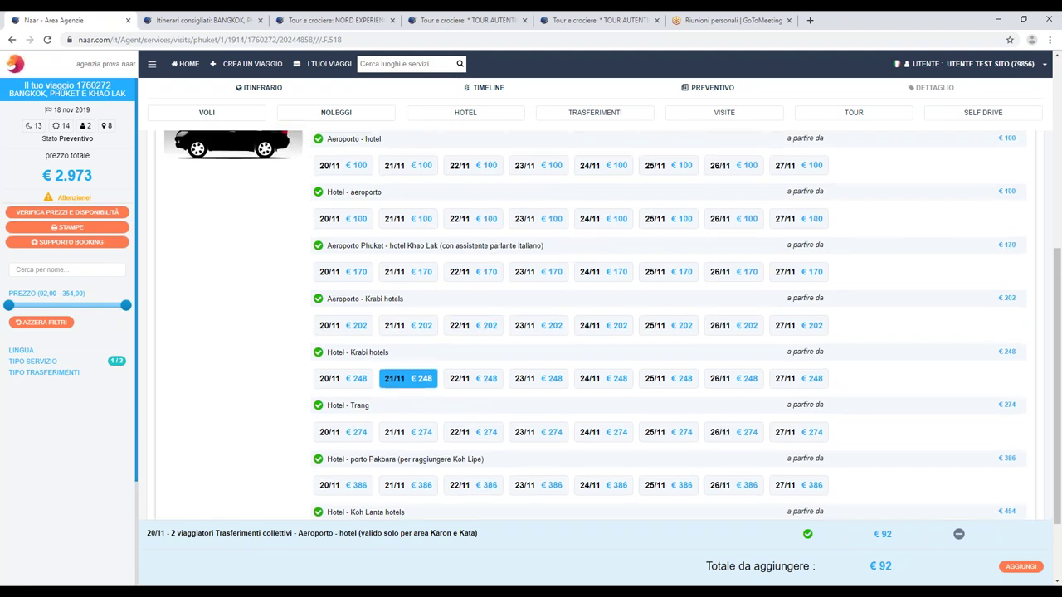
pyautogui.click(798, 277)
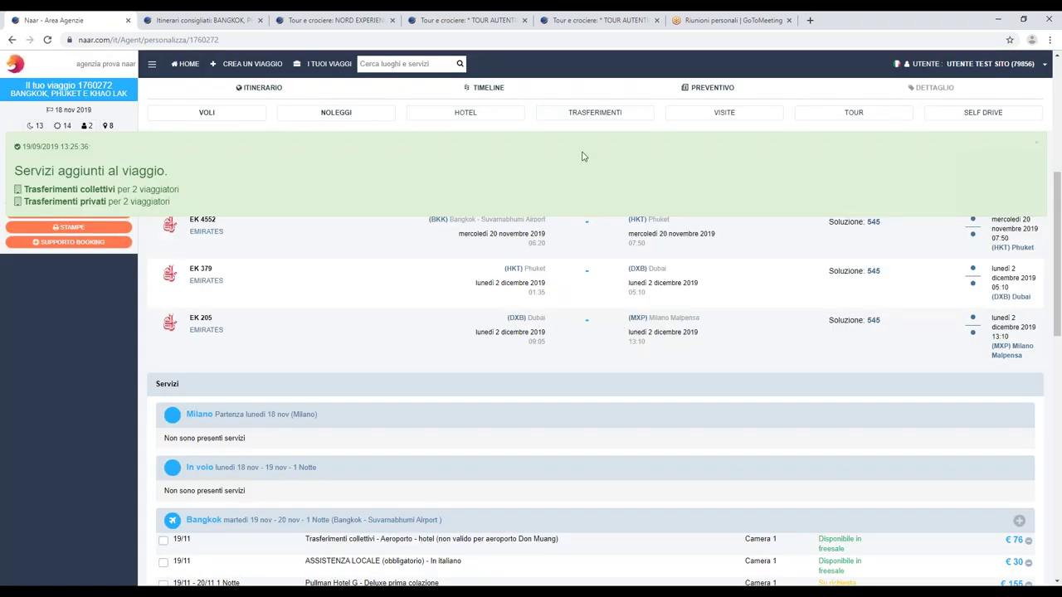
# Step: Add the private transfer Hotel Khao Lak - aeroporto Phuket on 01/12 to the Khao Lak stop
pyautogui.click(581, 116)
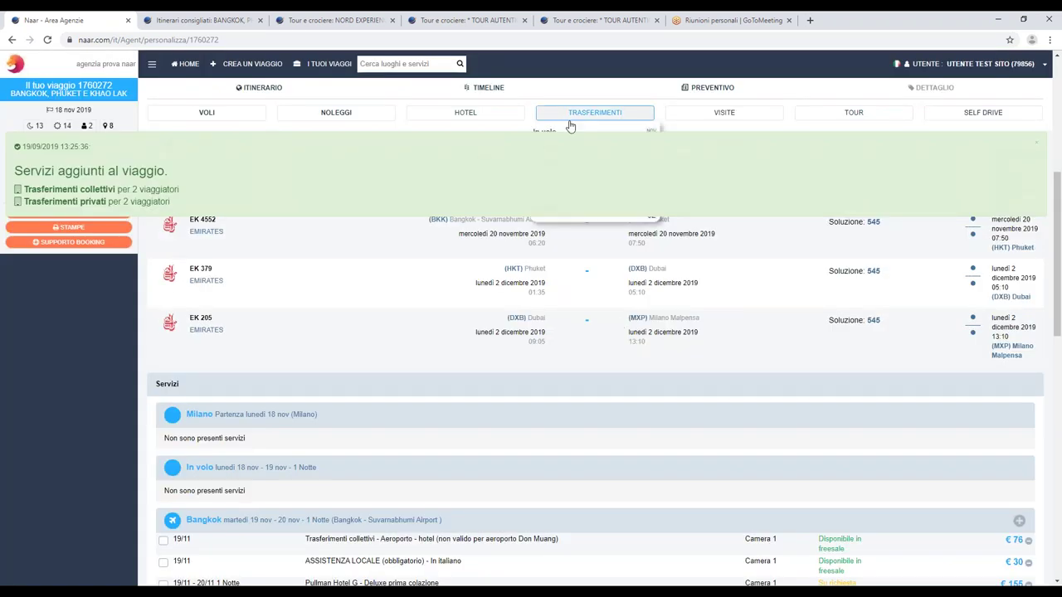
pyautogui.click(544, 163)
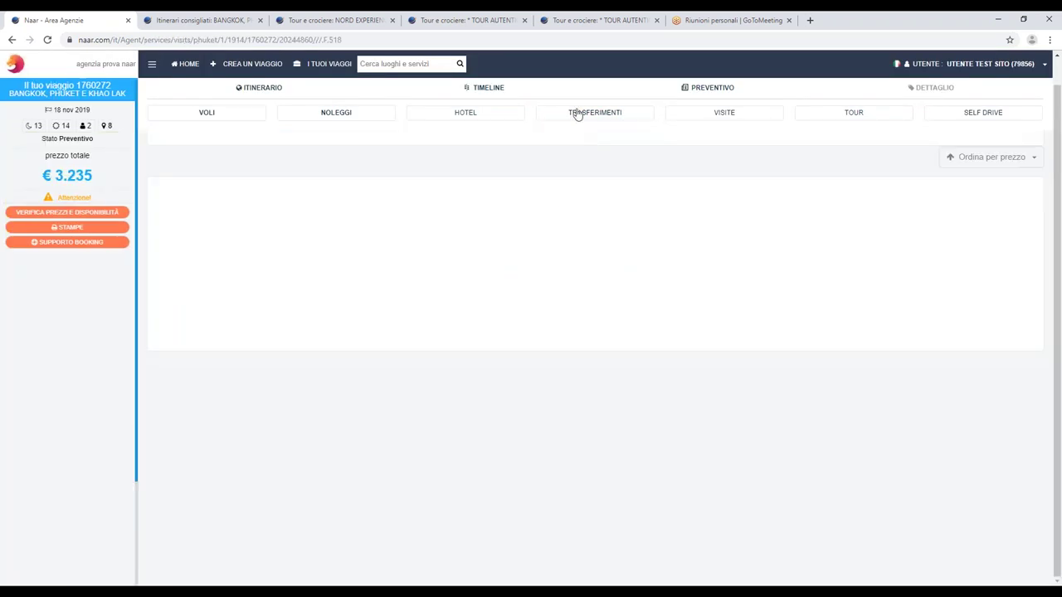
pyautogui.click(589, 118)
pyautogui.click(551, 178)
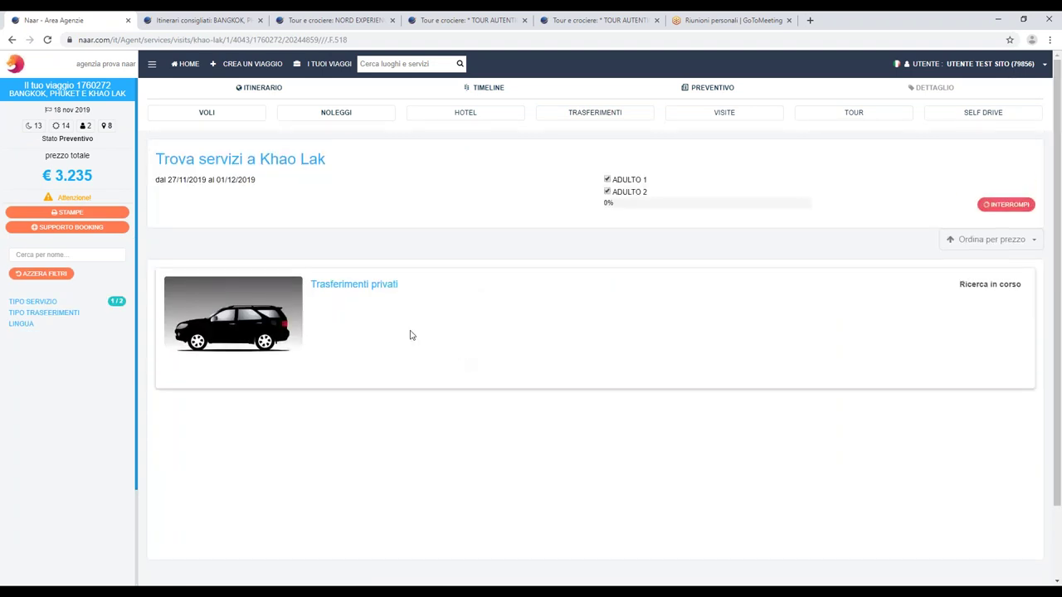
pyautogui.click(350, 312)
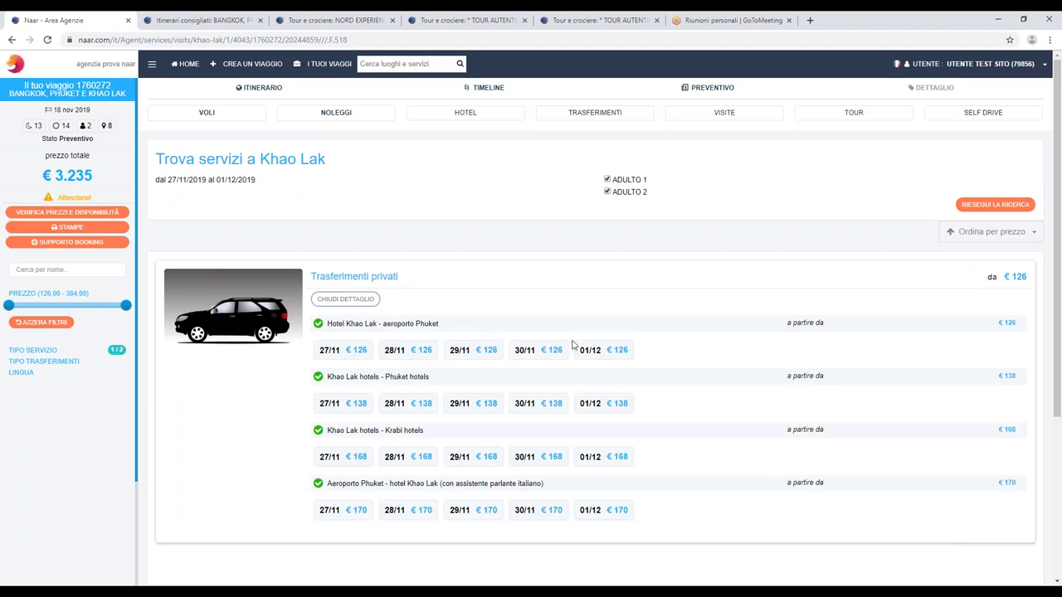
pyautogui.click(602, 350)
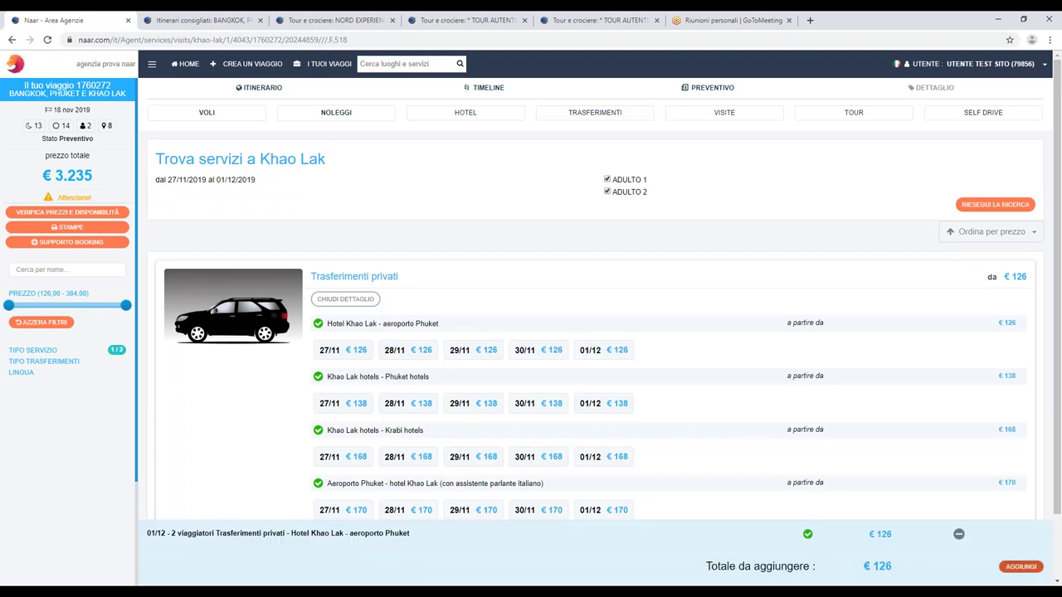
pyautogui.click(1019, 566)
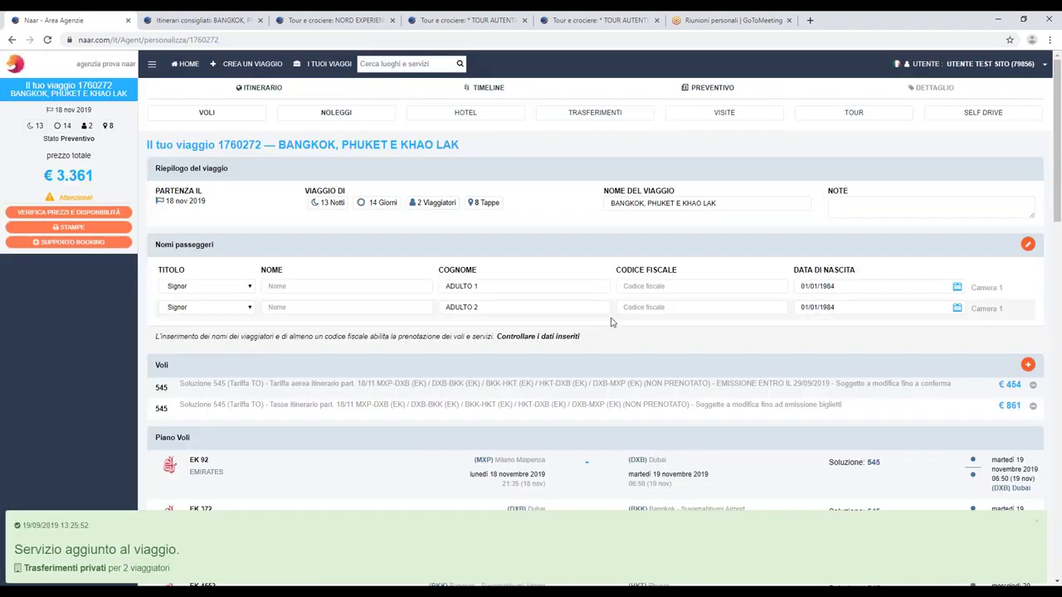
# Step: Check the quote's flight plan against the hotels and transfers listed for the Bangkok, Phuket and Khao Lak stops
pyautogui.scroll(-5, 606, 328)
pyautogui.scroll(-2, 612, 326)
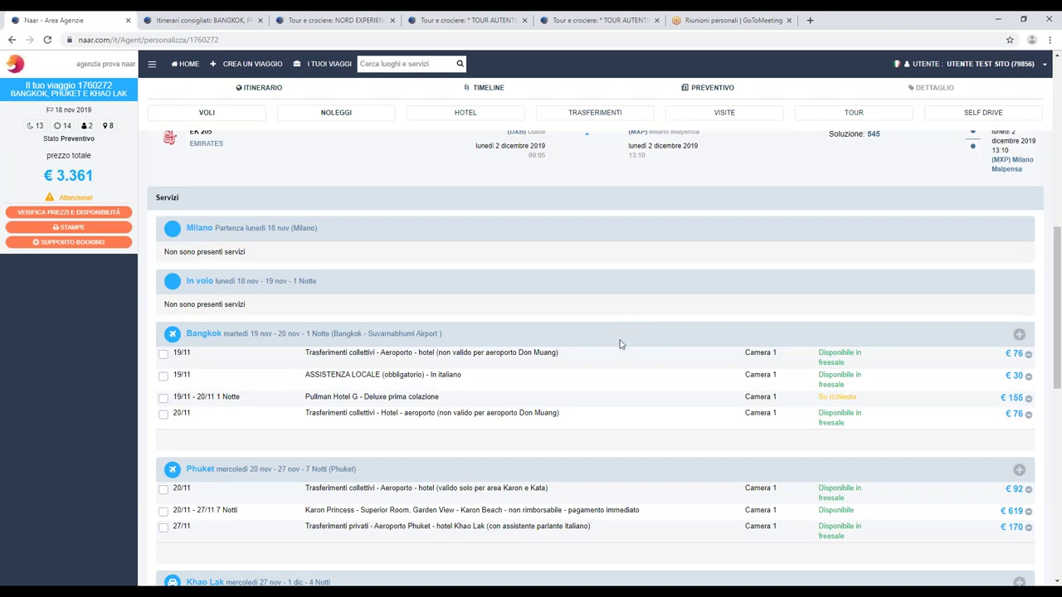
pyautogui.scroll(3, 433, 275)
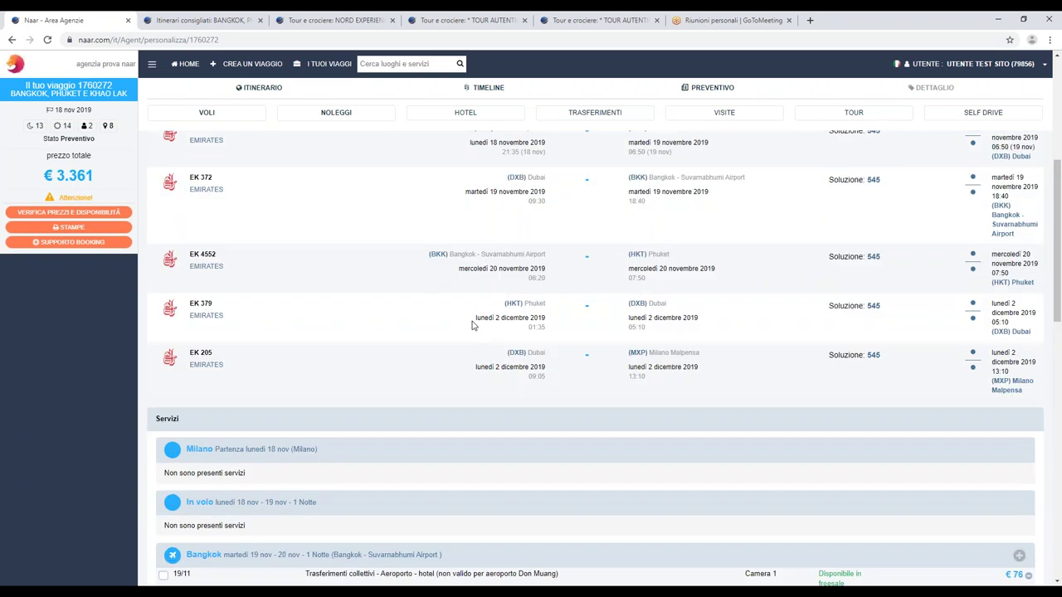
pyautogui.scroll(1, 471, 325)
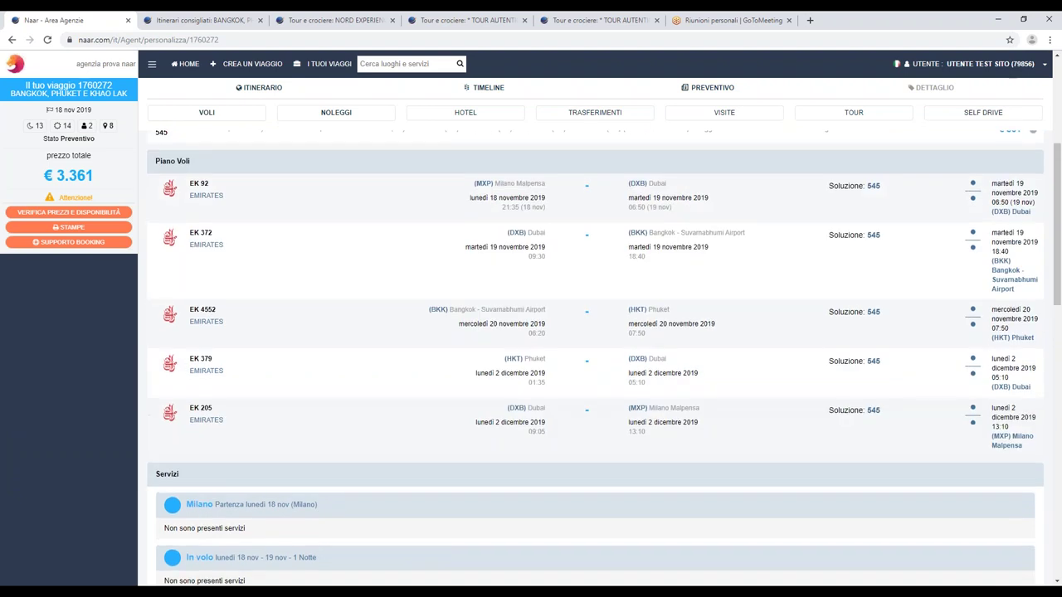
pyautogui.scroll(-5, 471, 325)
pyautogui.scroll(-1, 472, 325)
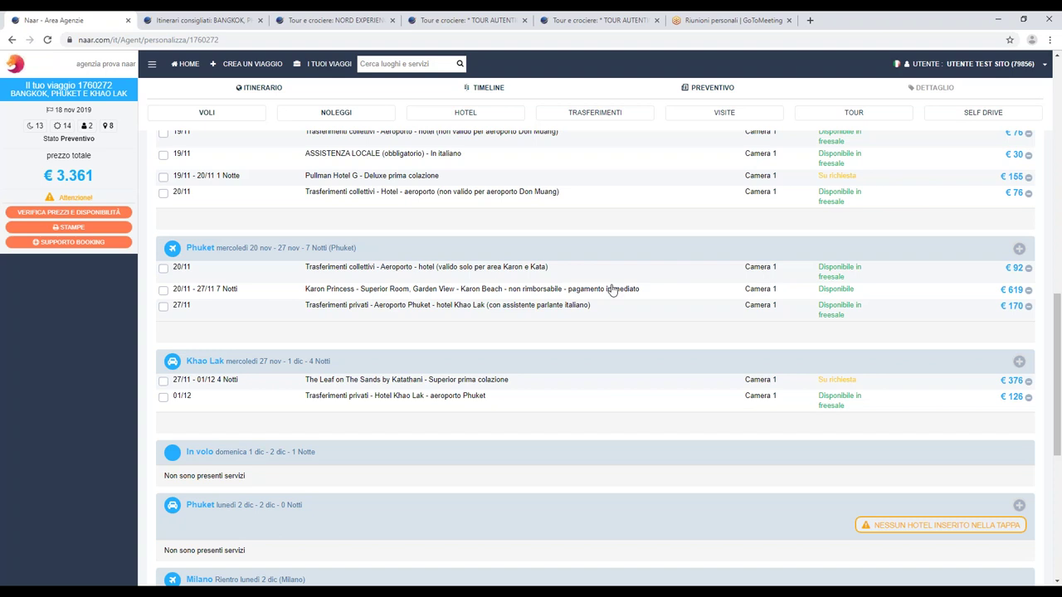
pyautogui.scroll(1, 622, 367)
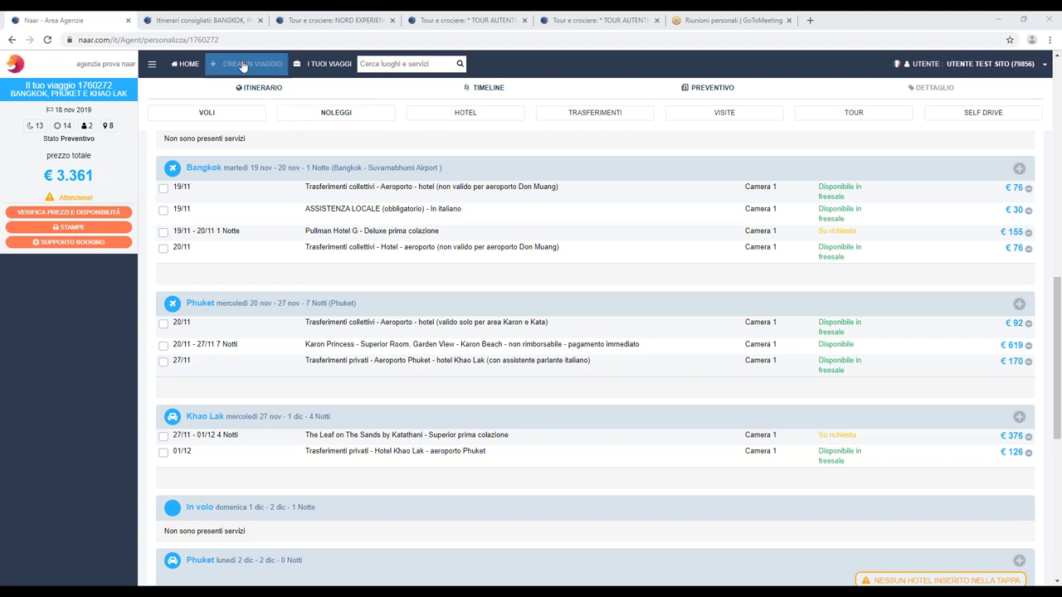
# Step: Open the suggested itineraries for a new trip, filter them by destination Thailandia and review the list
pyautogui.click(247, 64)
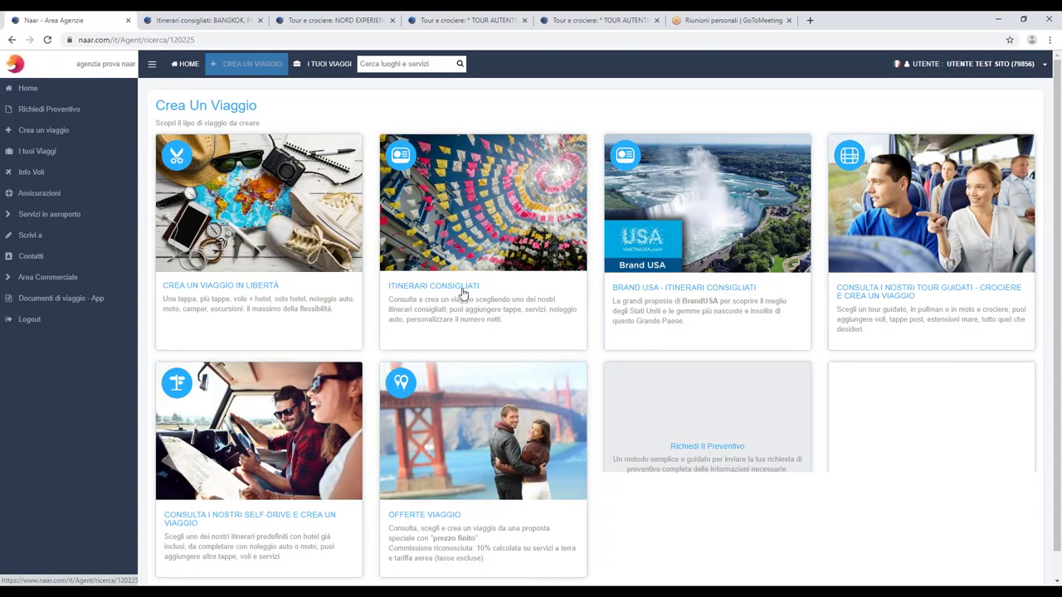
pyautogui.click(458, 290)
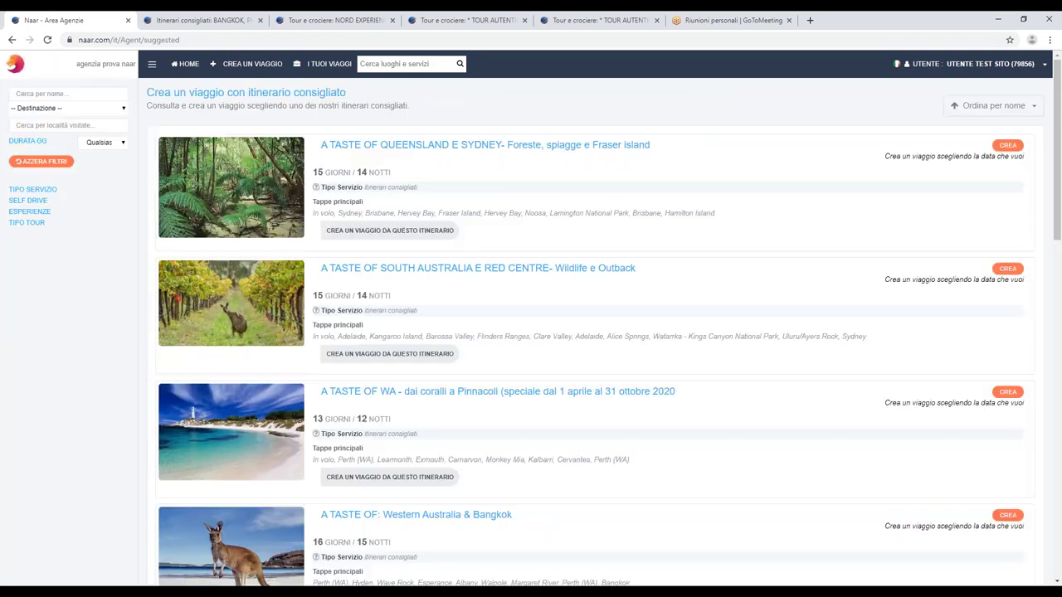
pyautogui.click(52, 109)
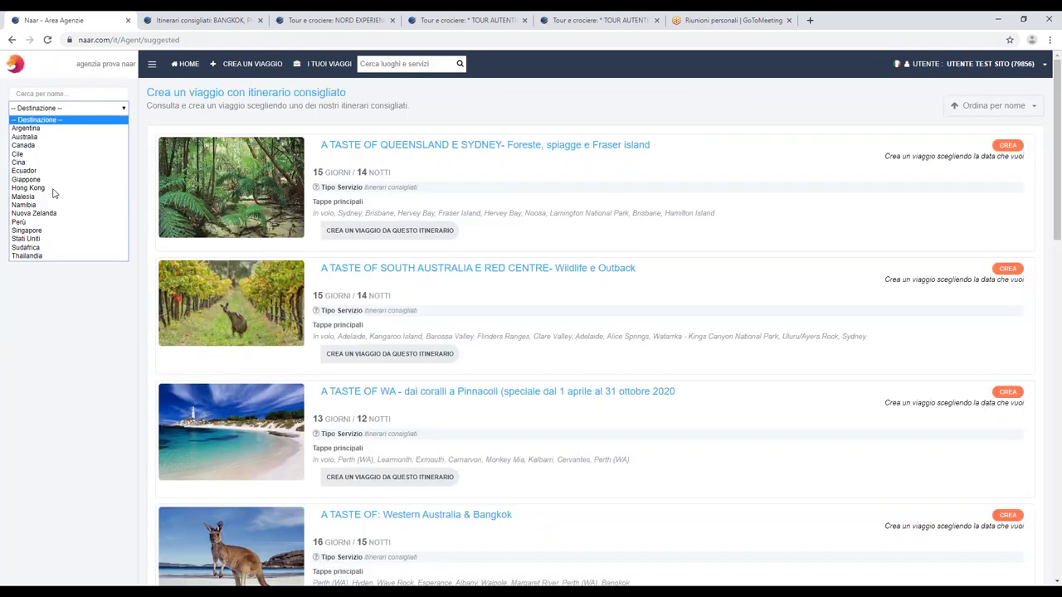
pyautogui.click(80, 252)
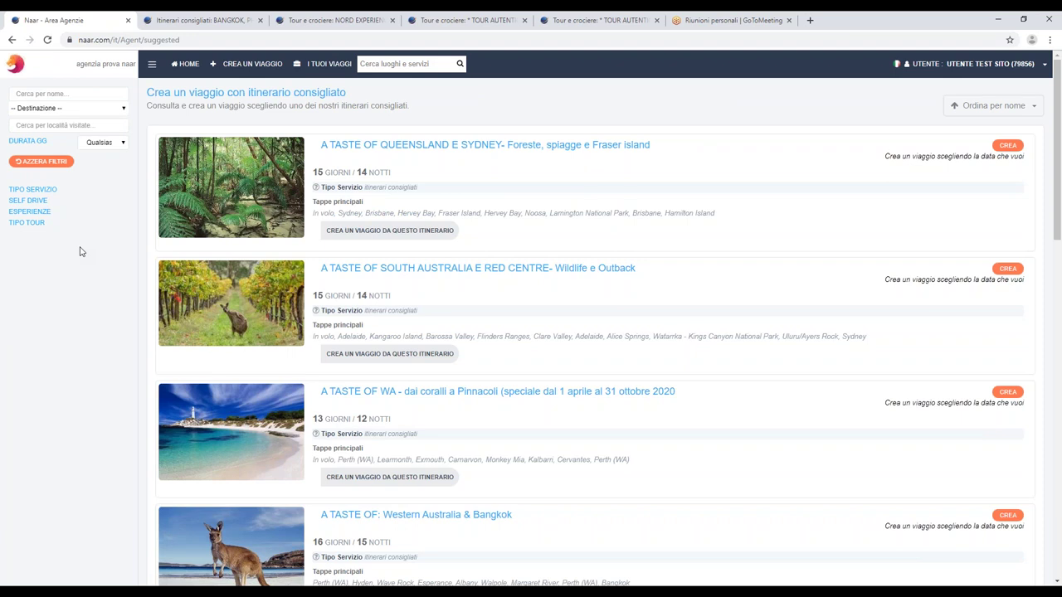
pyautogui.click(90, 109)
pyautogui.click(88, 257)
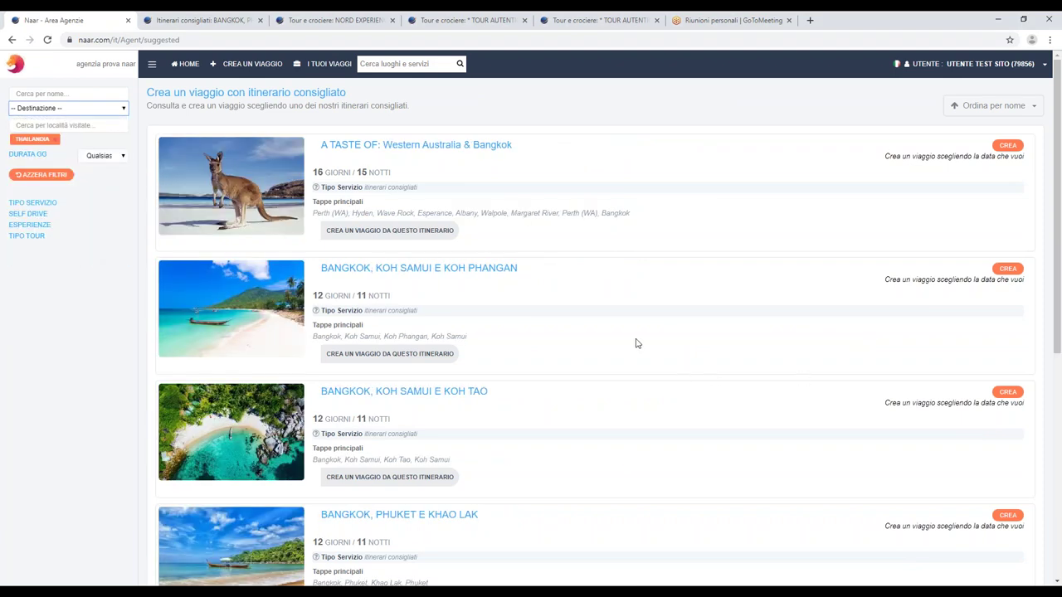
pyautogui.scroll(-2, 636, 343)
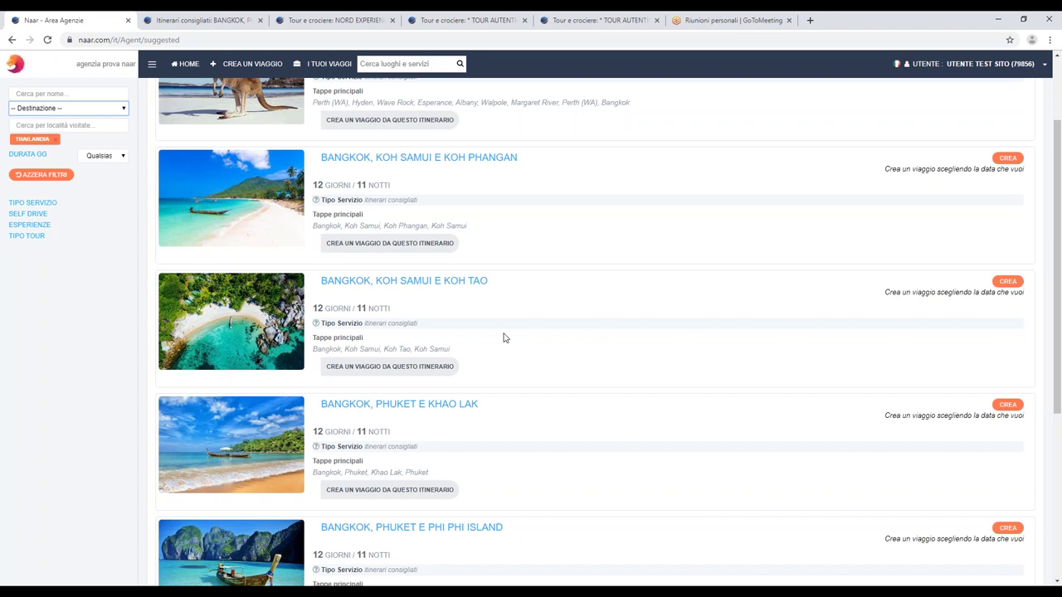
pyautogui.scroll(2, 503, 337)
# Step: Open the travel offers, filter them by destination Thailandia, browse the packages and return to the trip type selection
pyautogui.click(249, 64)
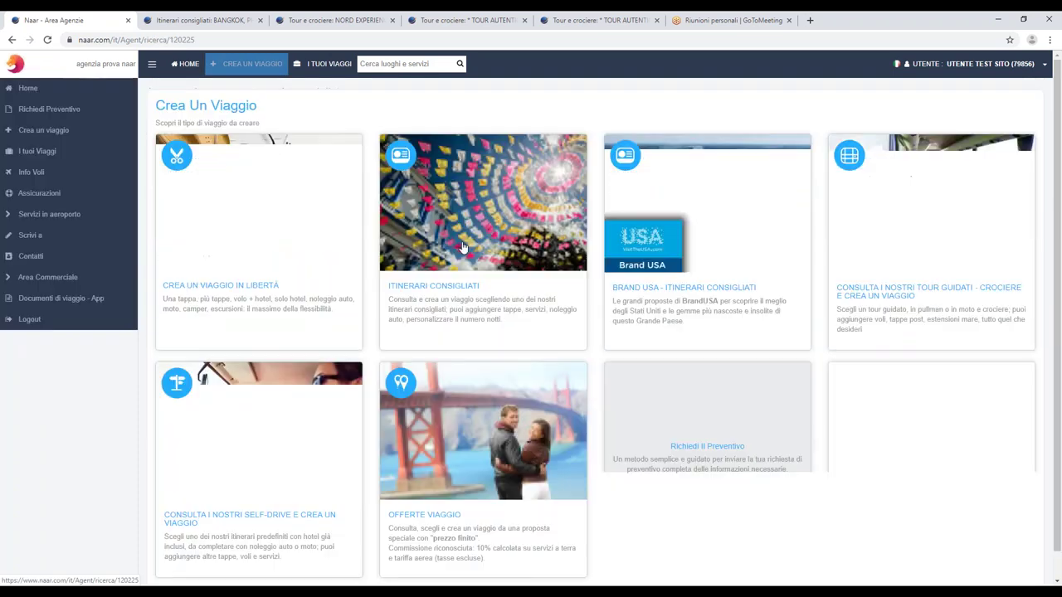
pyautogui.click(439, 509)
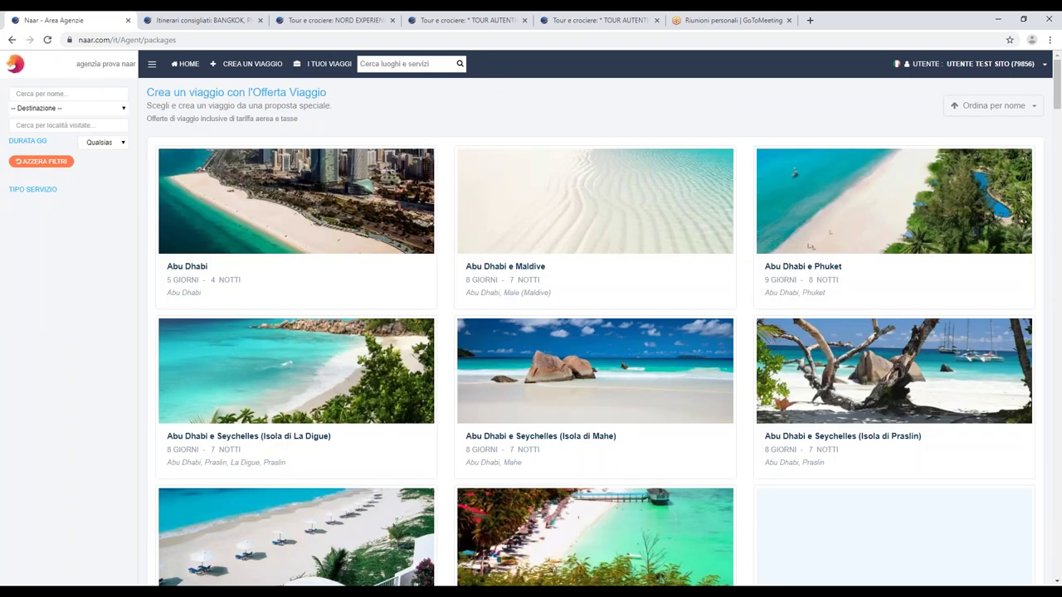
pyautogui.click(66, 108)
pyautogui.scroll(-2, 51, 208)
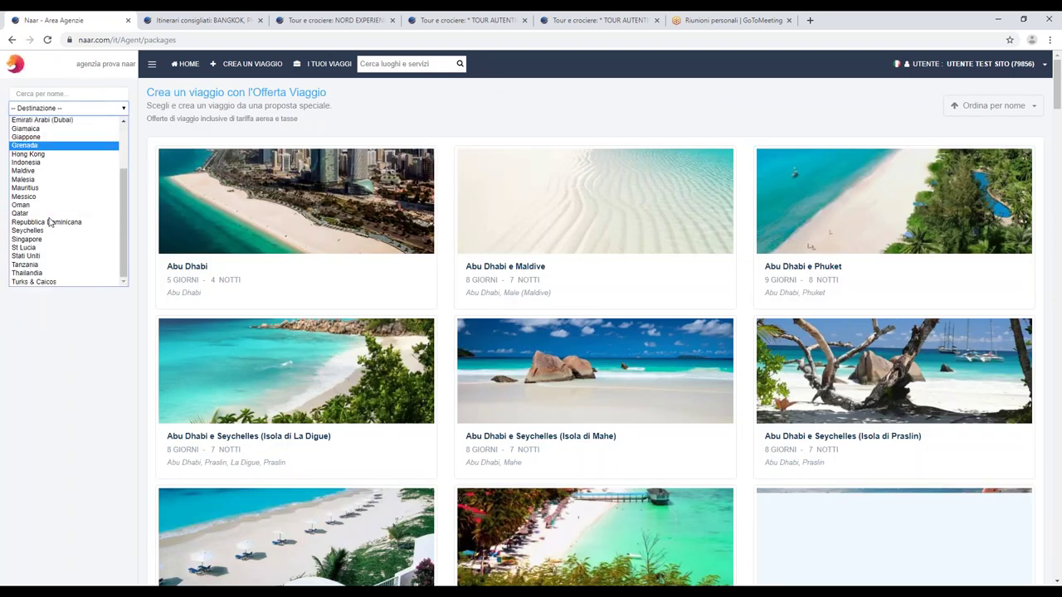
pyautogui.click(53, 274)
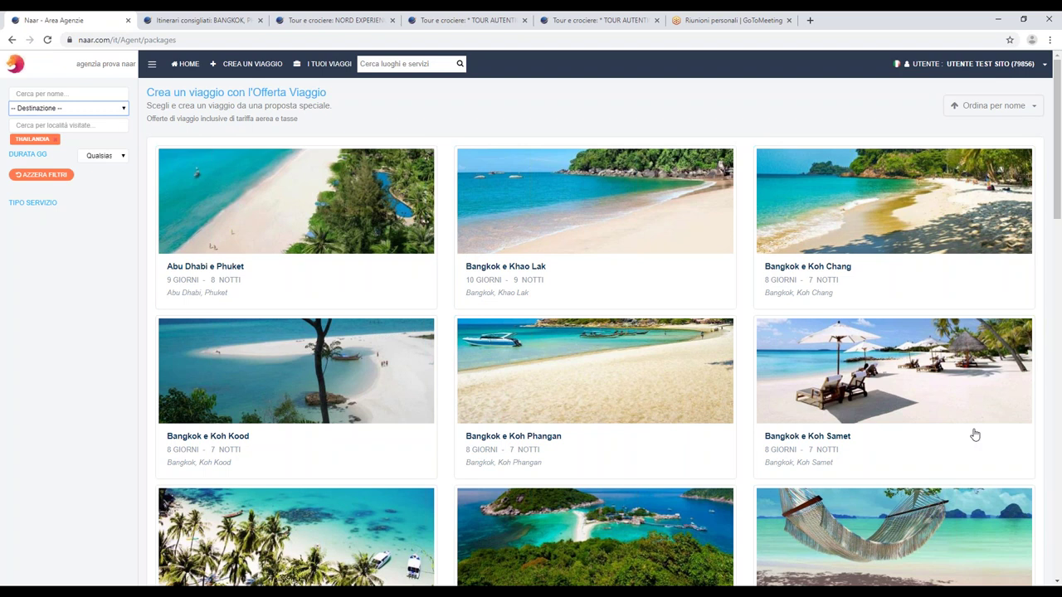
pyautogui.scroll(-2, 570, 341)
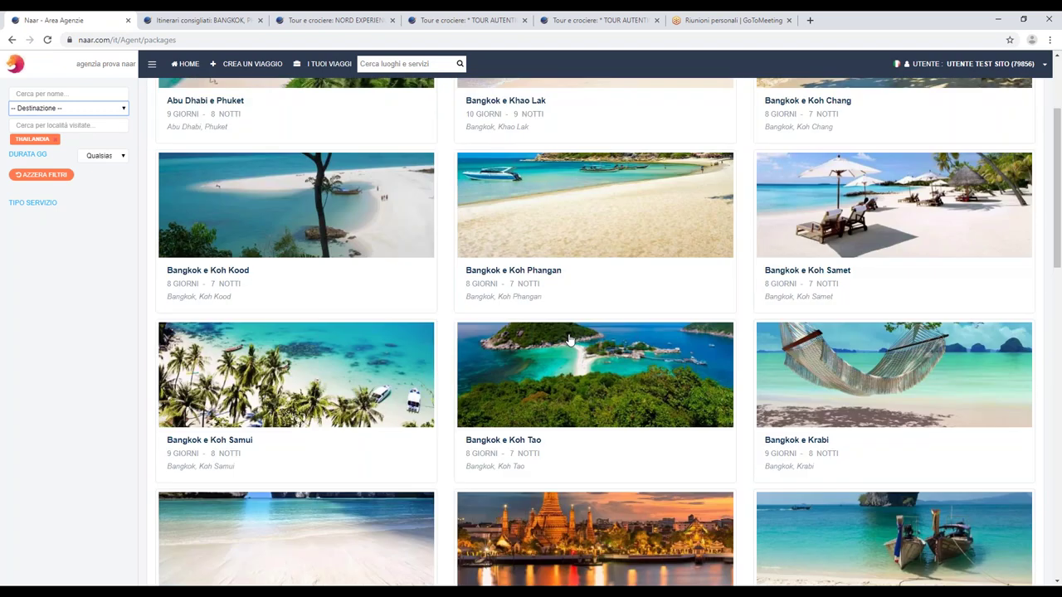
pyautogui.scroll(2, 569, 340)
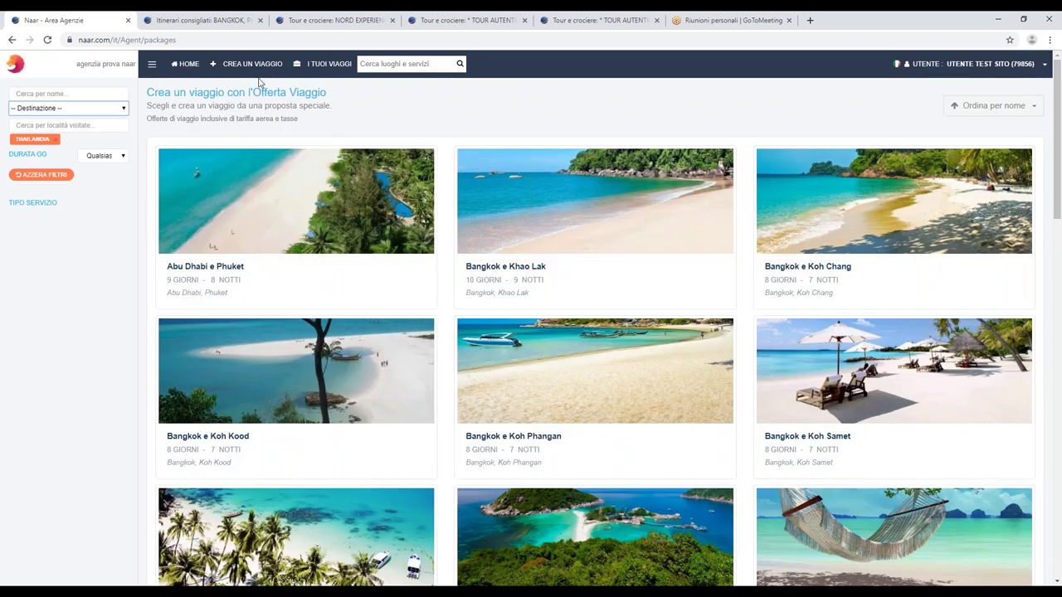
pyautogui.click(250, 71)
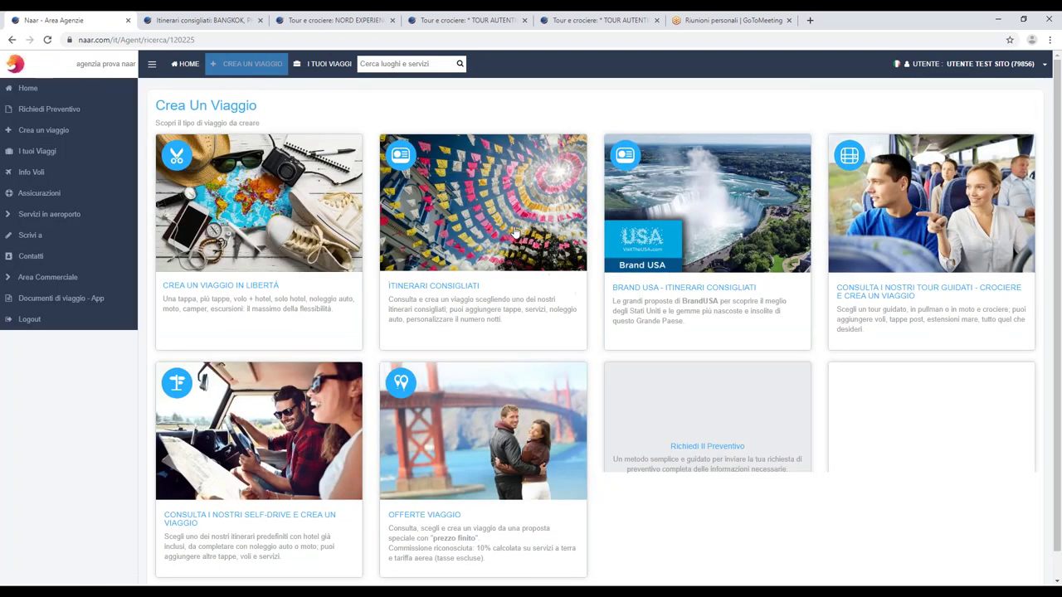